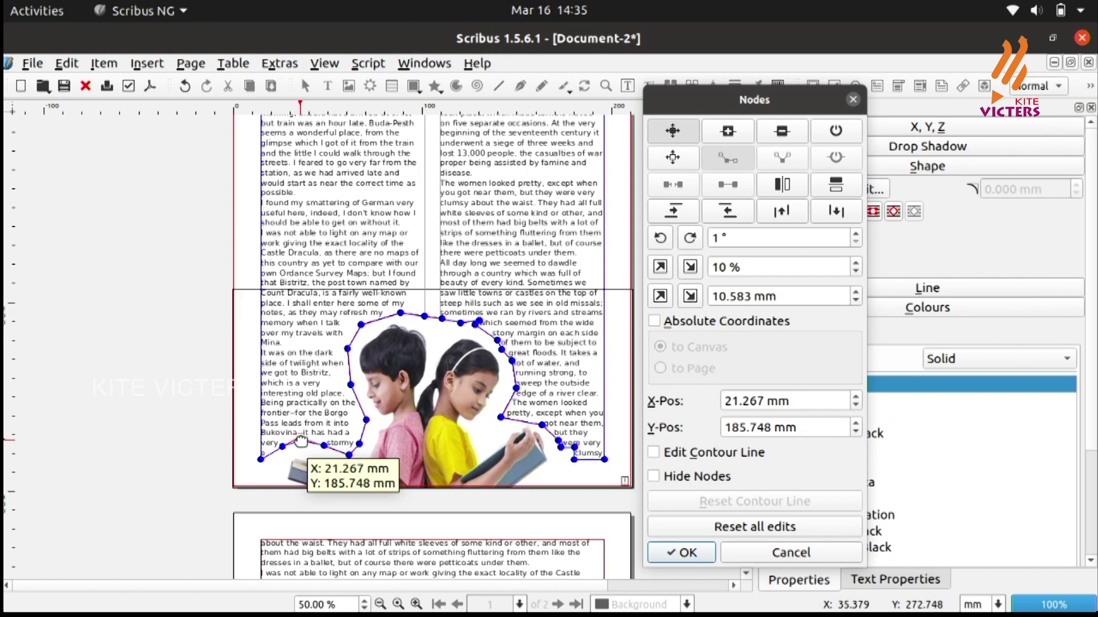
Apply the node edits that shape the page 1 text frame around the picture of the children.
left_click(693, 554)
left_click(686, 554)
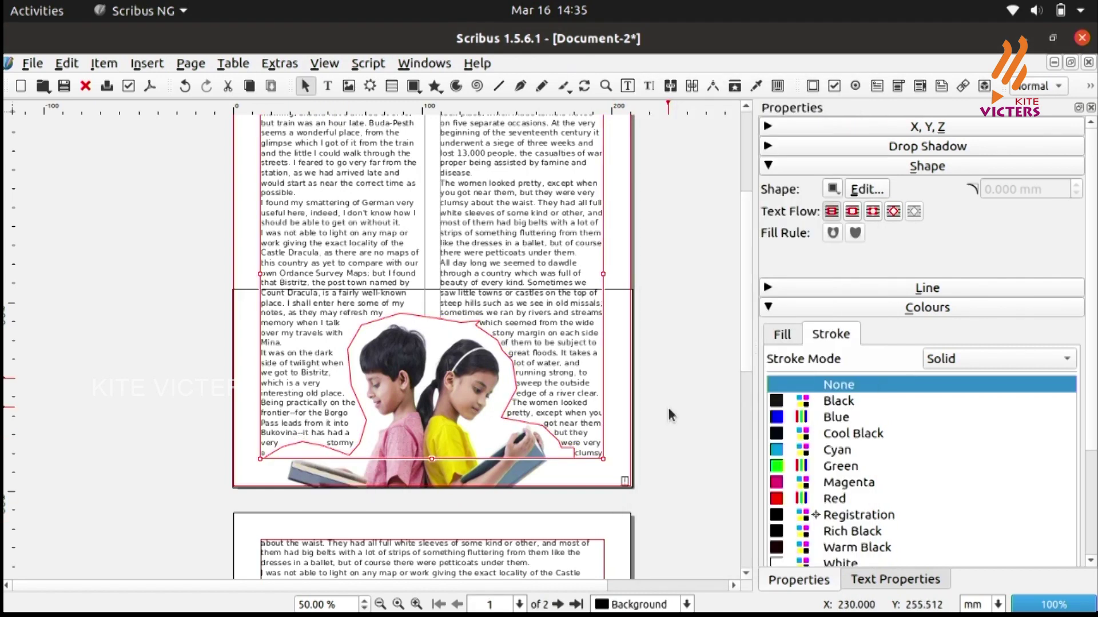
scroll(661, 423, "up", 1)
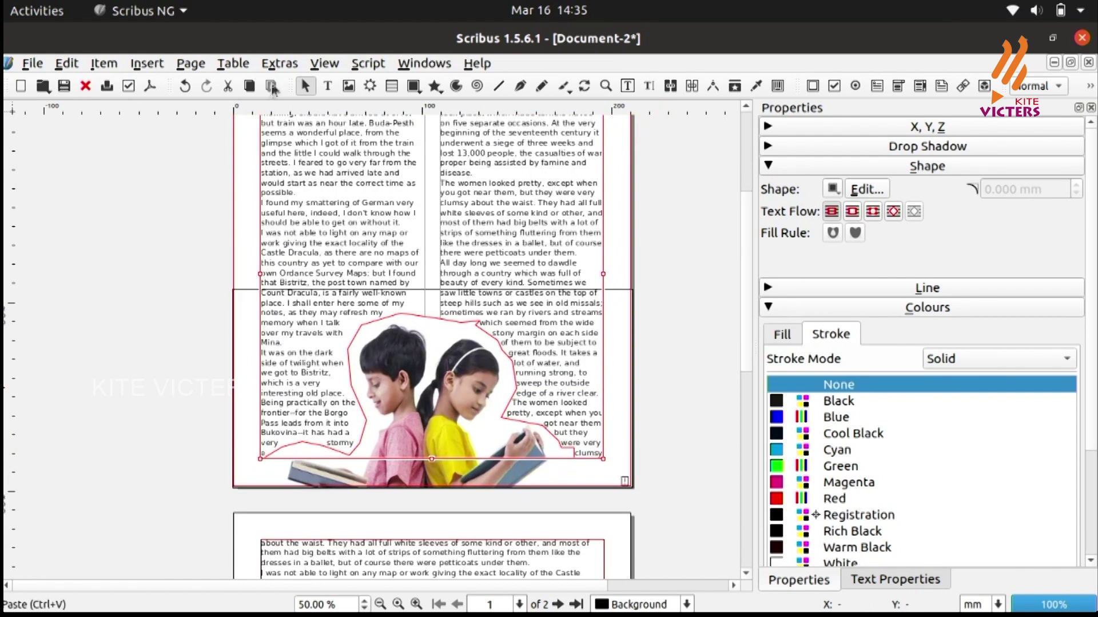
Turn on preview mode to hide the frame outlines and guides.
left_click(318, 64)
mouse_move(368, 64)
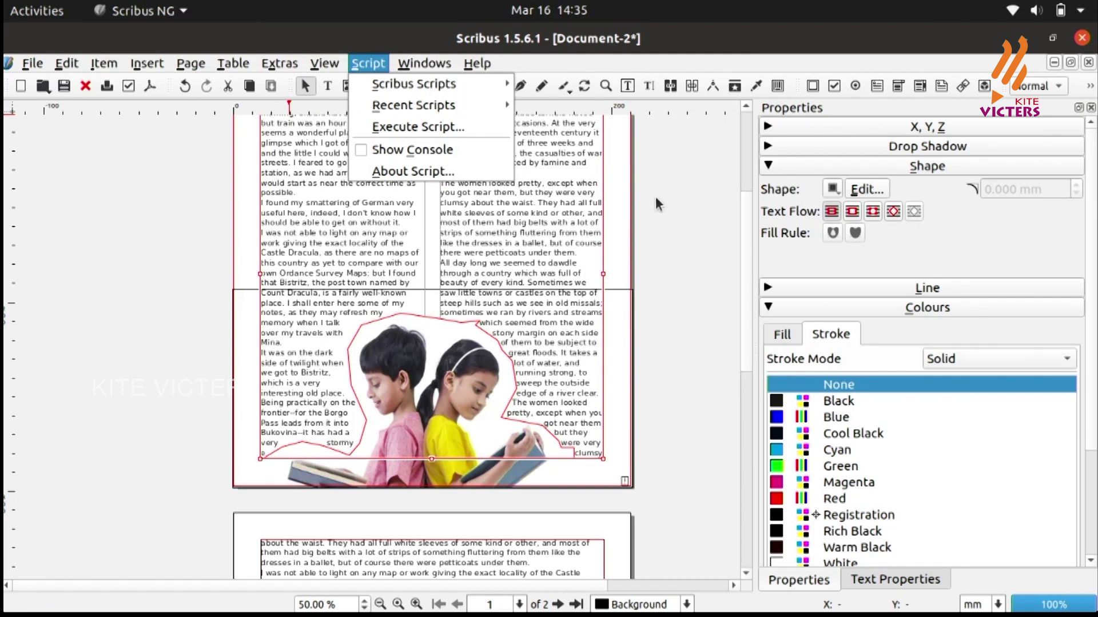
mouse_move(325, 68)
mouse_move(370, 109)
left_click(520, 106)
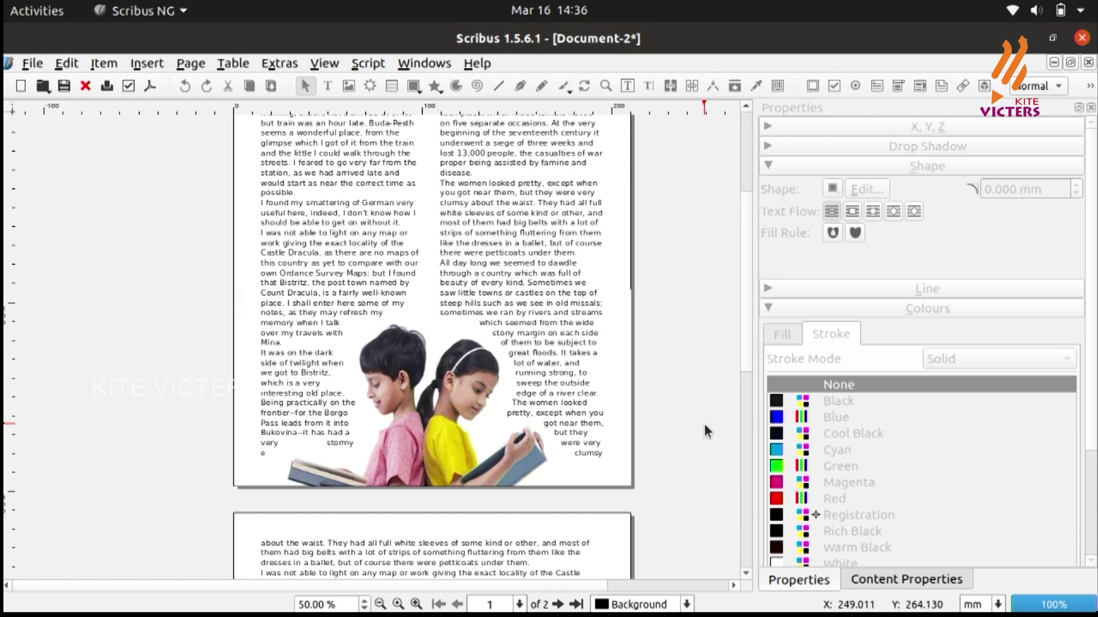
Examine the layout of both pages in preview mode, from the text wrap around the picture to the READING title banner.
scroll(704, 423, "up", 3)
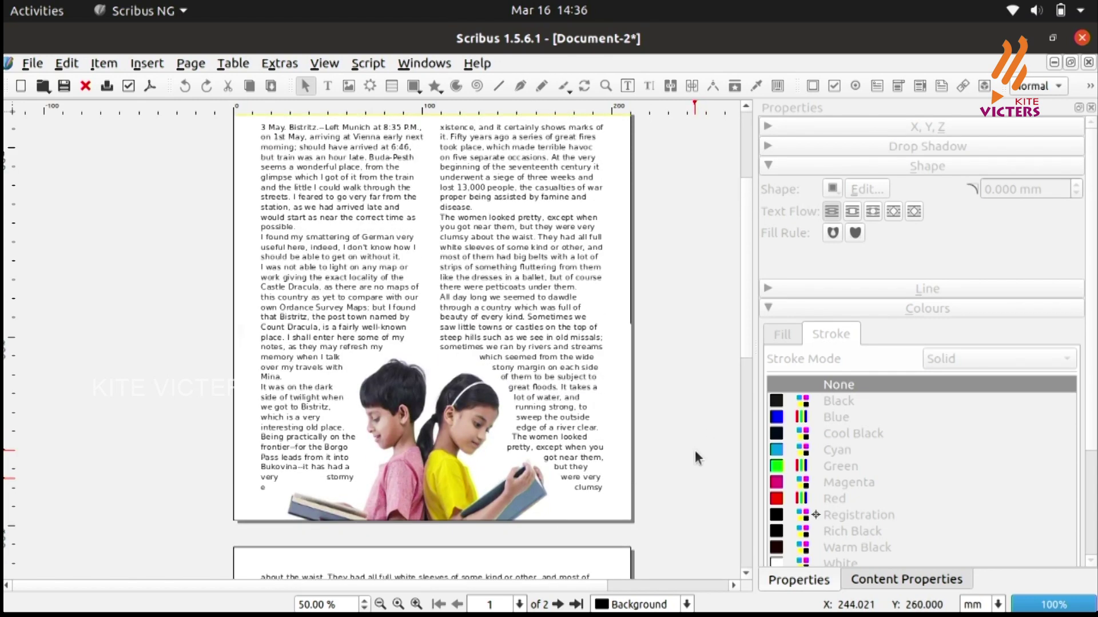
scroll(694, 451, "up", 5)
scroll(695, 451, "down", 3)
scroll(693, 464, "up", 3)
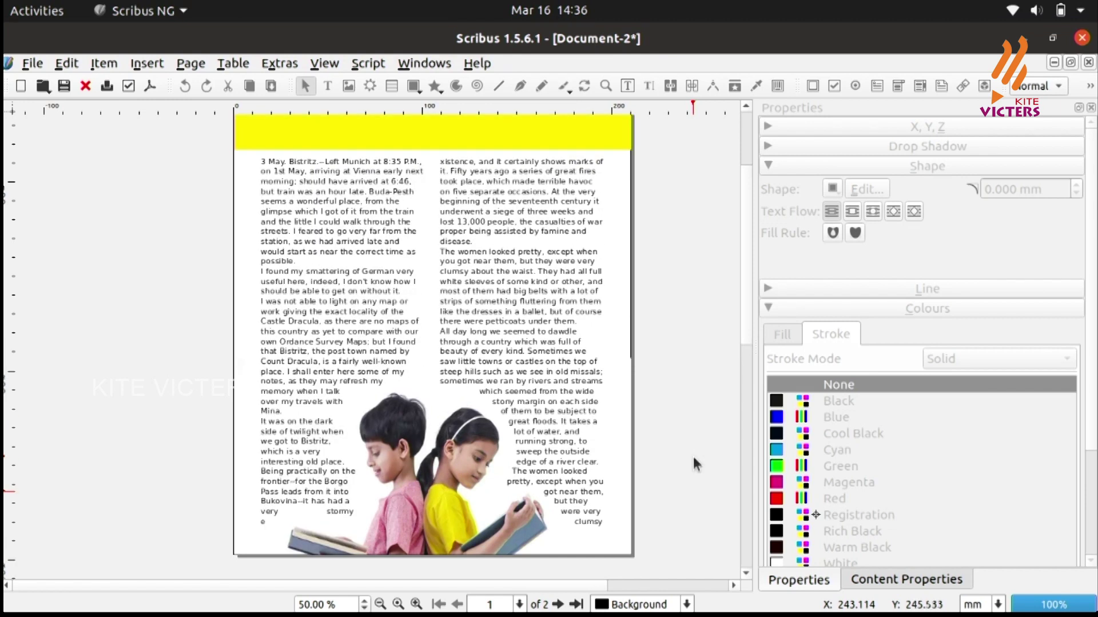
scroll(693, 461, "down", 10)
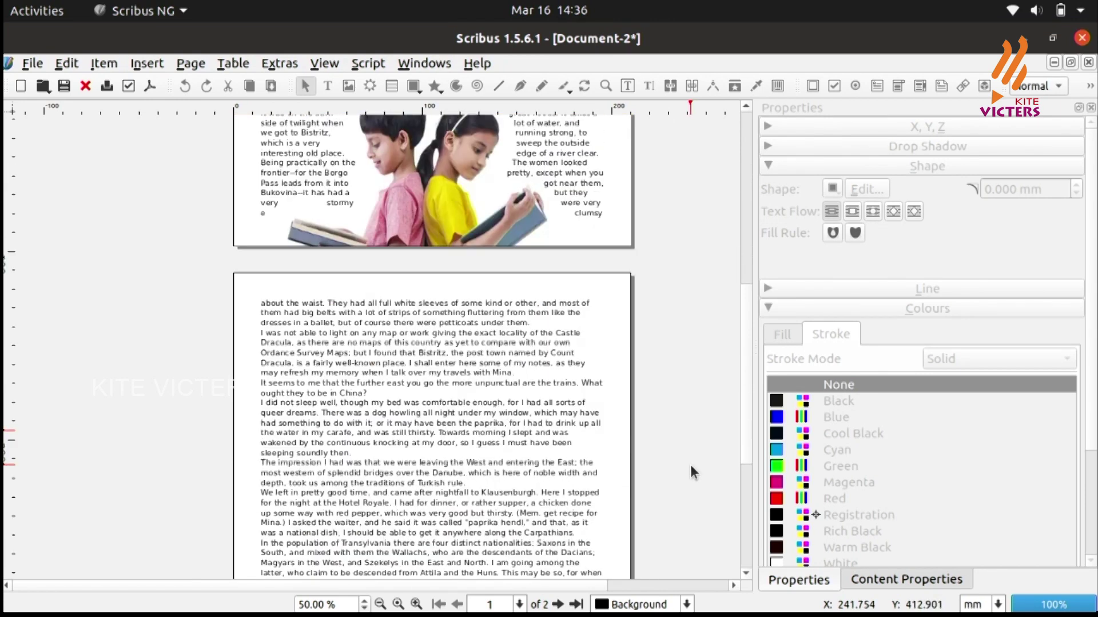
scroll(643, 341, "down", 2)
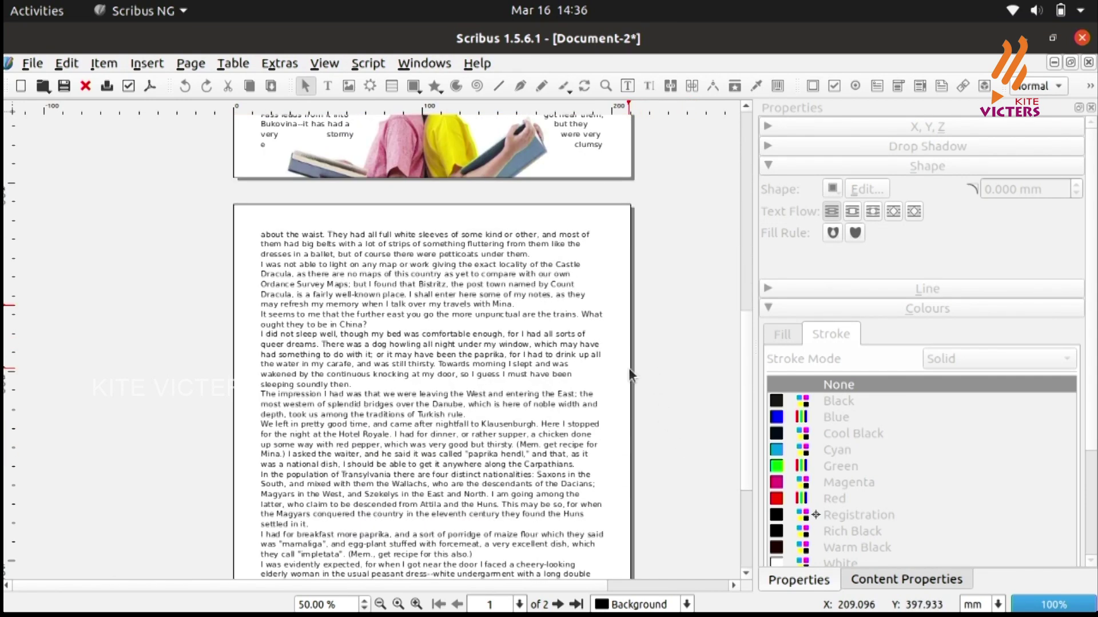
scroll(628, 375, "up", 15)
scroll(583, 223, "up", 1)
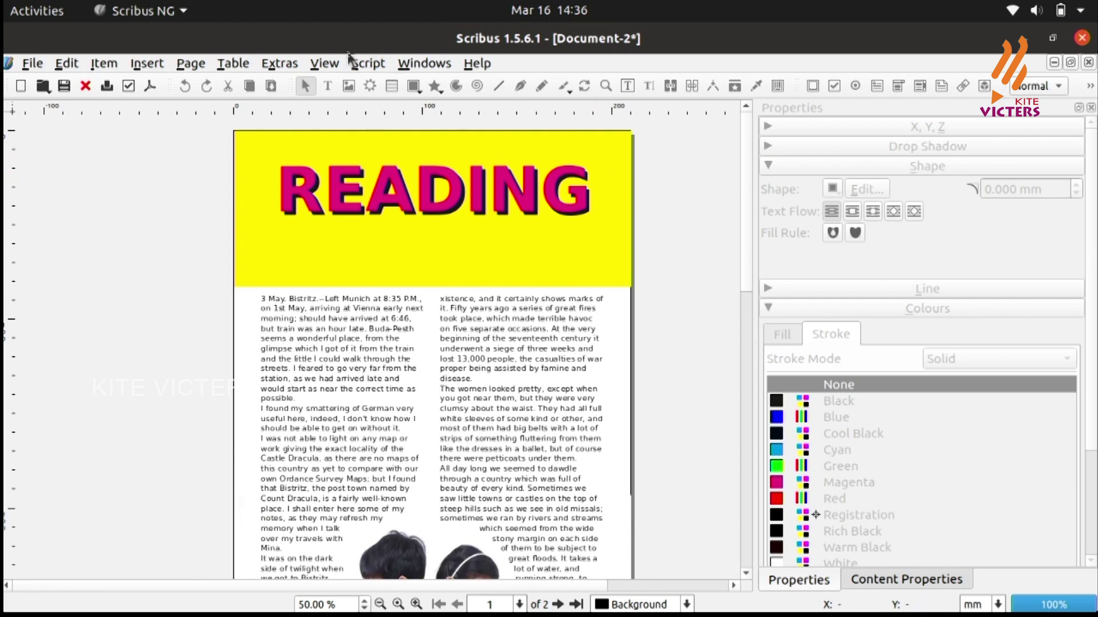
Turn off preview mode to return to the normal editing view.
left_click(366, 63)
mouse_move(389, 127)
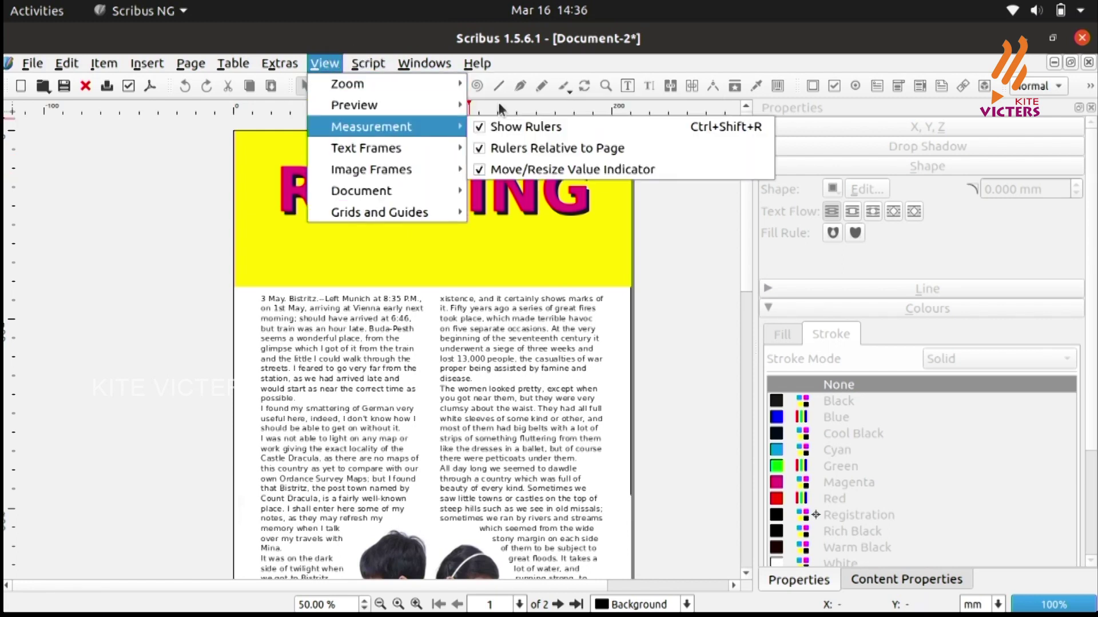
left_click(499, 102)
left_click(323, 64)
mouse_move(355, 105)
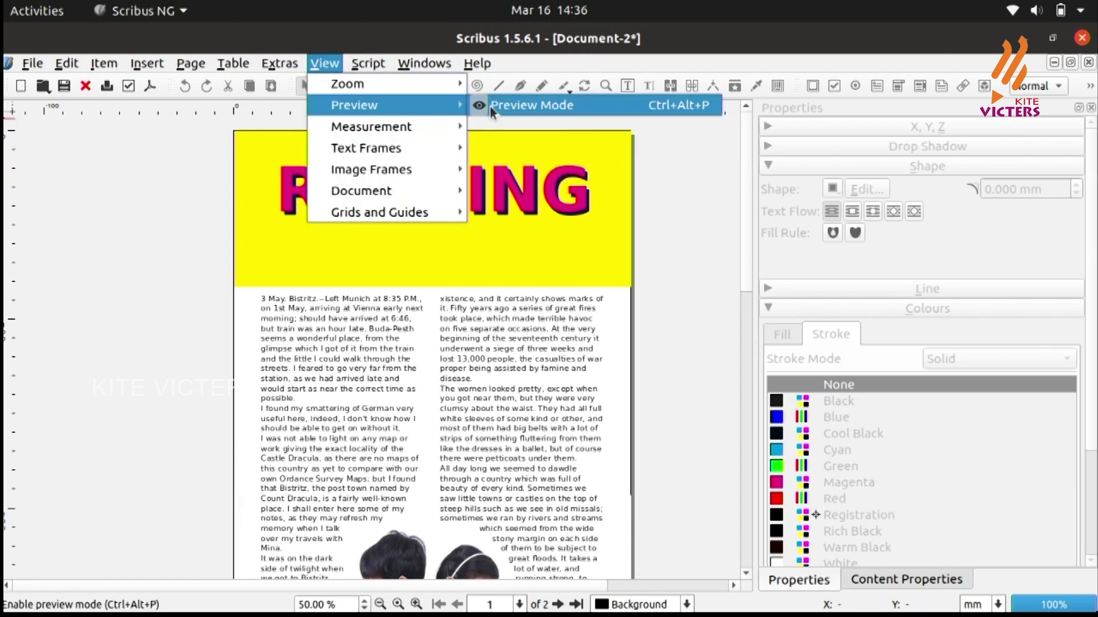
left_click(489, 106)
left_click_drag(549, 194, 559, 211)
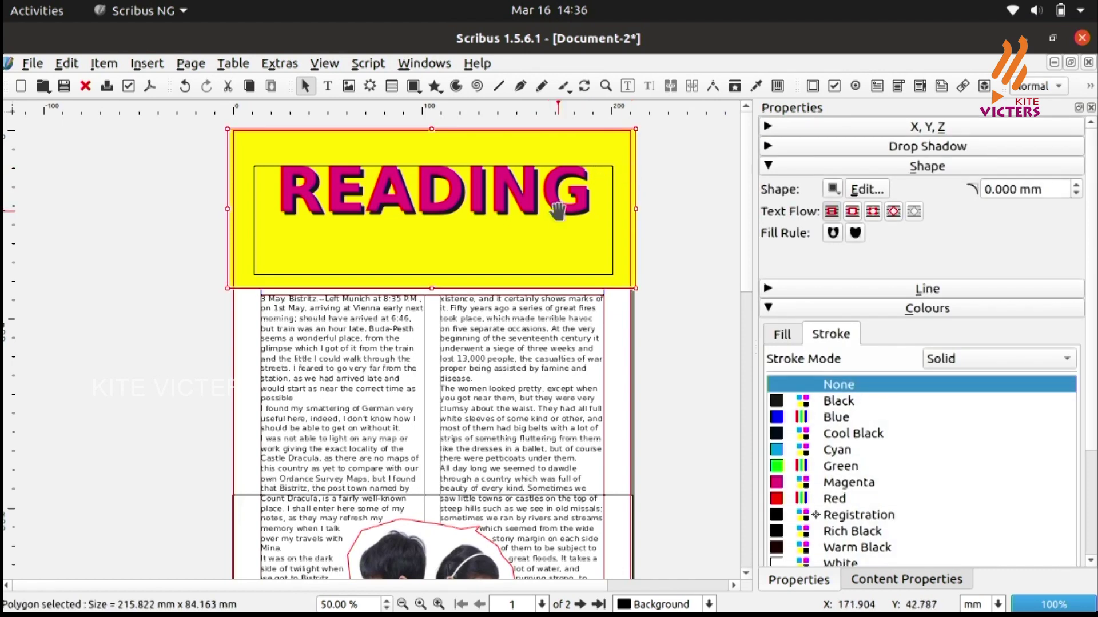
key("ctrl+z")
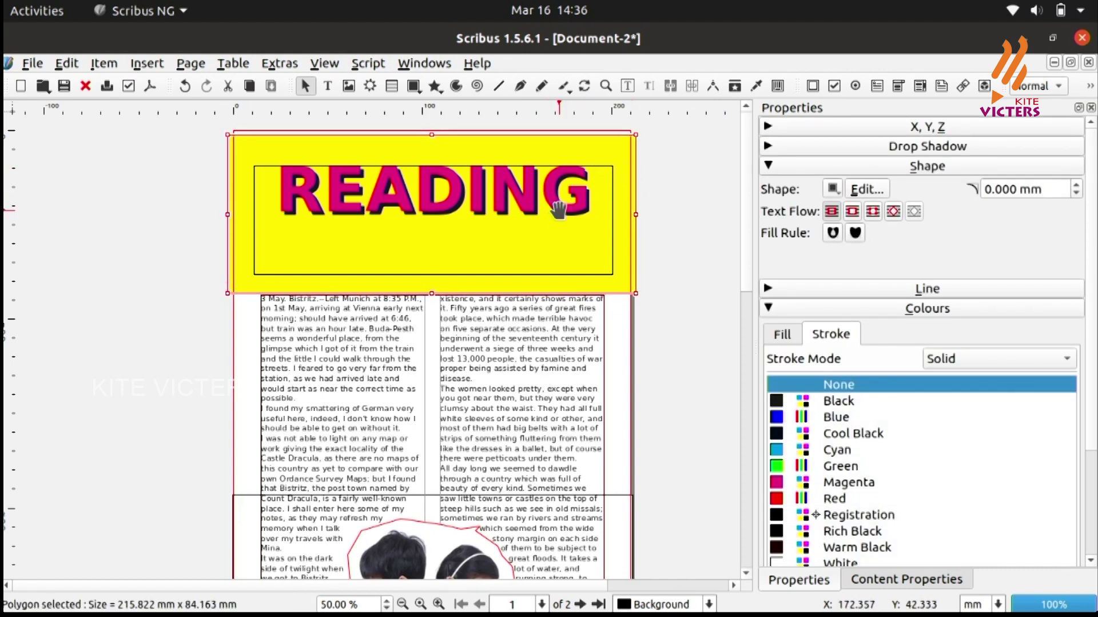
left_click(612, 259)
left_click(612, 259)
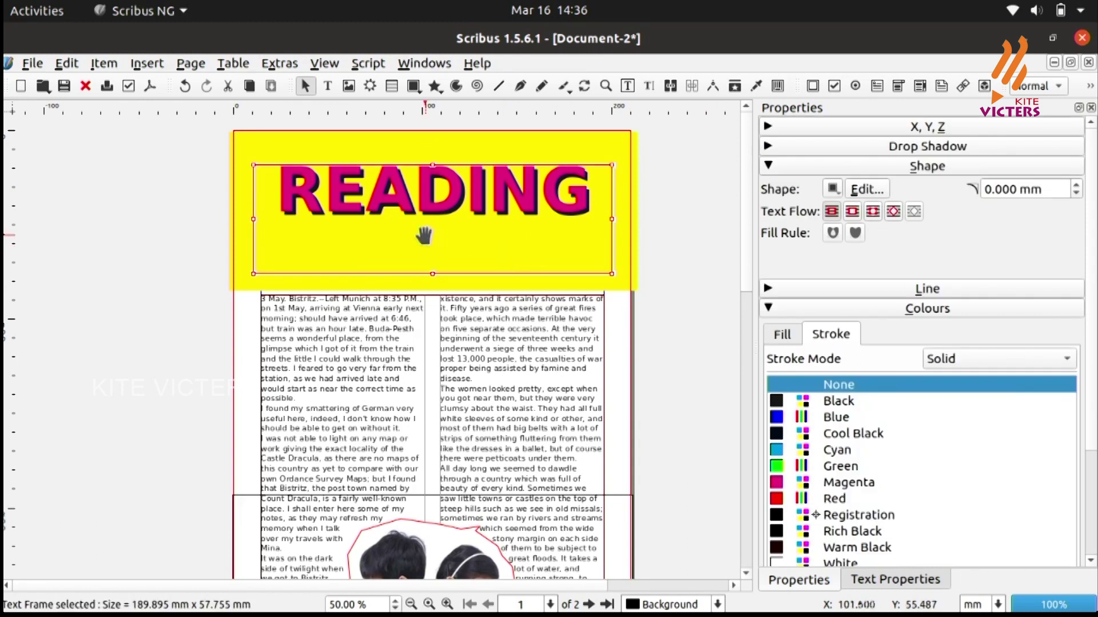
Raise the lower edge of the yellow banner on page 1 to make it about 75 mm high.
left_click(413, 288)
left_click_drag(426, 289, 427, 271)
left_click_drag(429, 215, 456, 252)
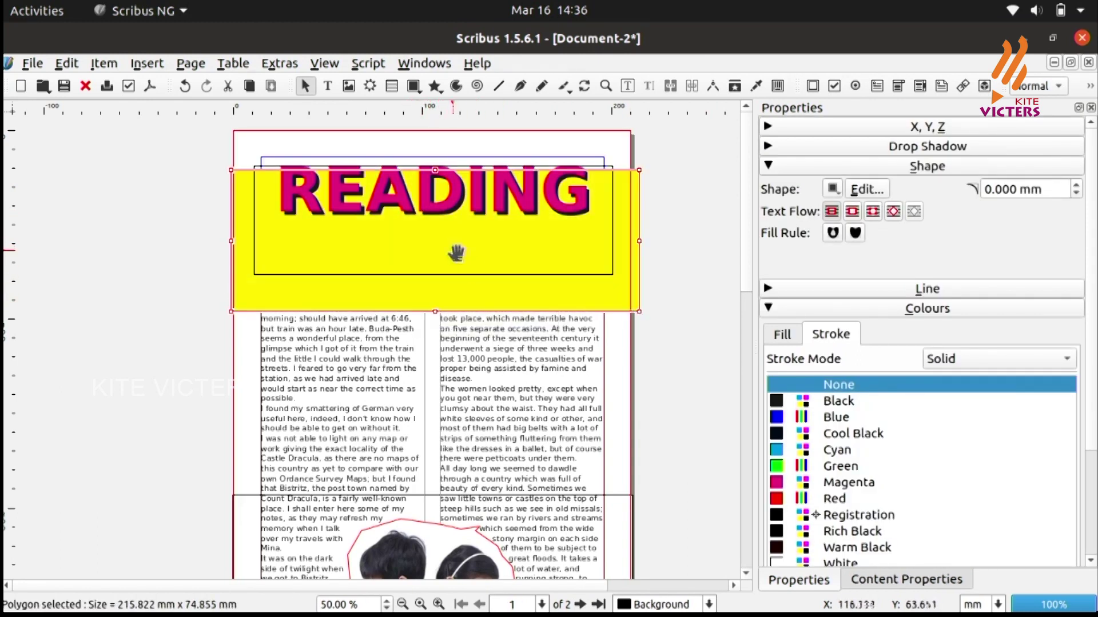
Move the READING title frame slightly down so the word sits near the middle of the yellow banner, and deselect it.
left_click_drag(561, 211, 561, 223)
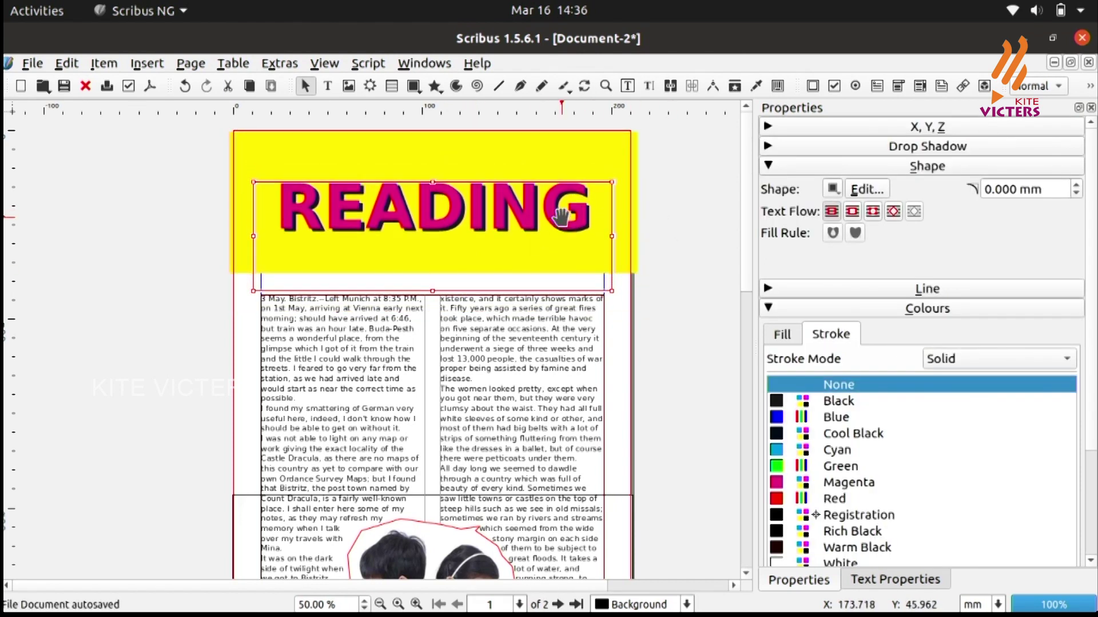
left_click(226, 249)
left_click(57, 66)
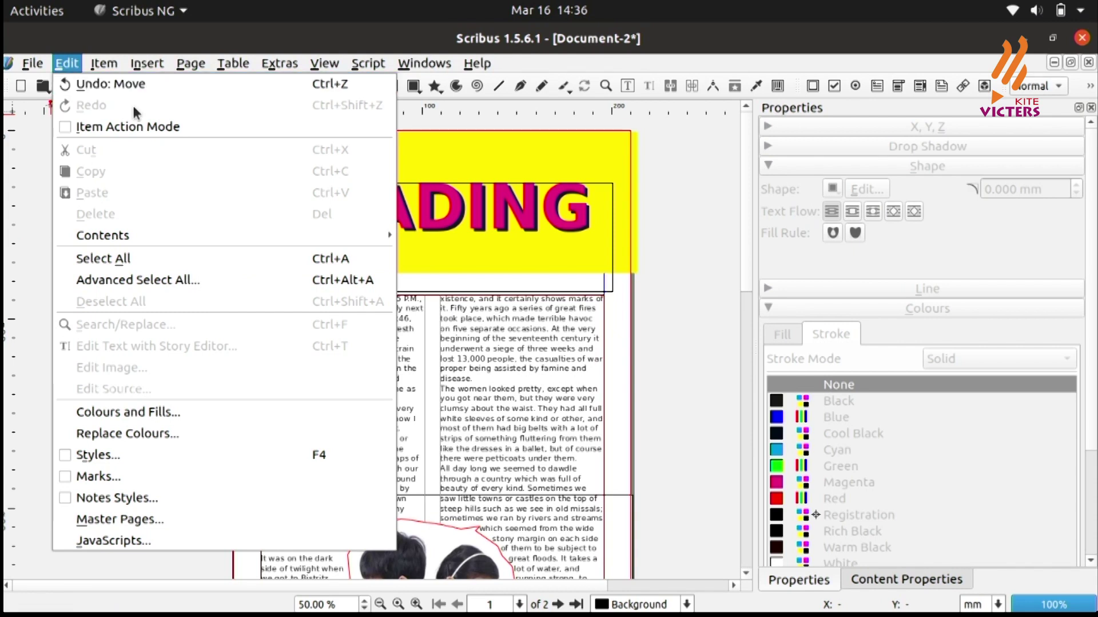
left_click(680, 205)
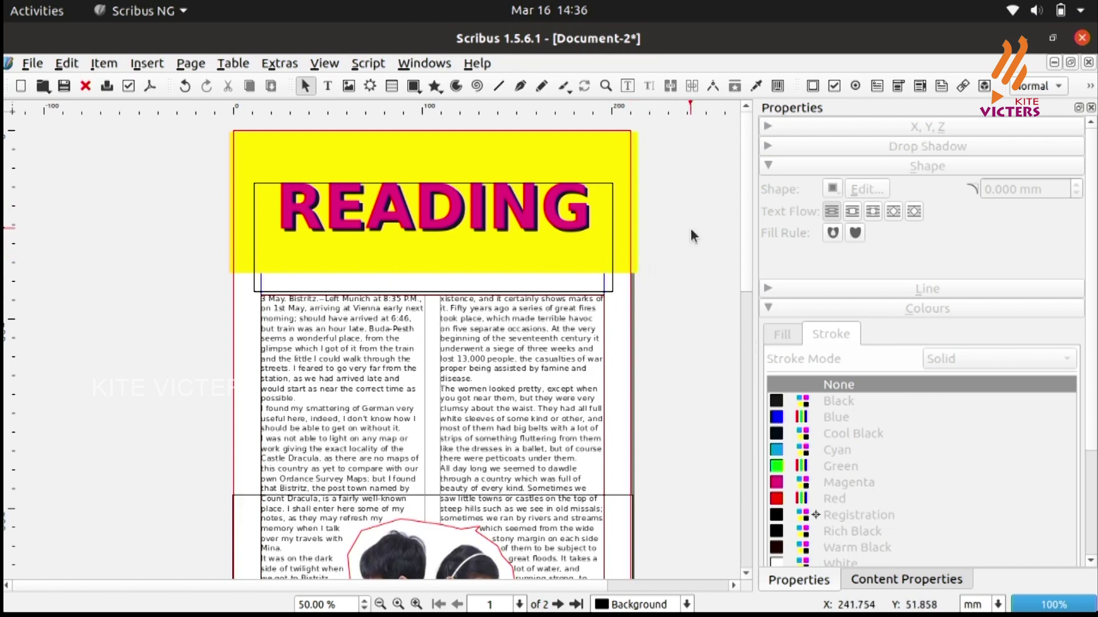
Narrow the text frame on page 2 from its right edge so it covers about the left half of the page.
scroll(537, 265, "down", 5)
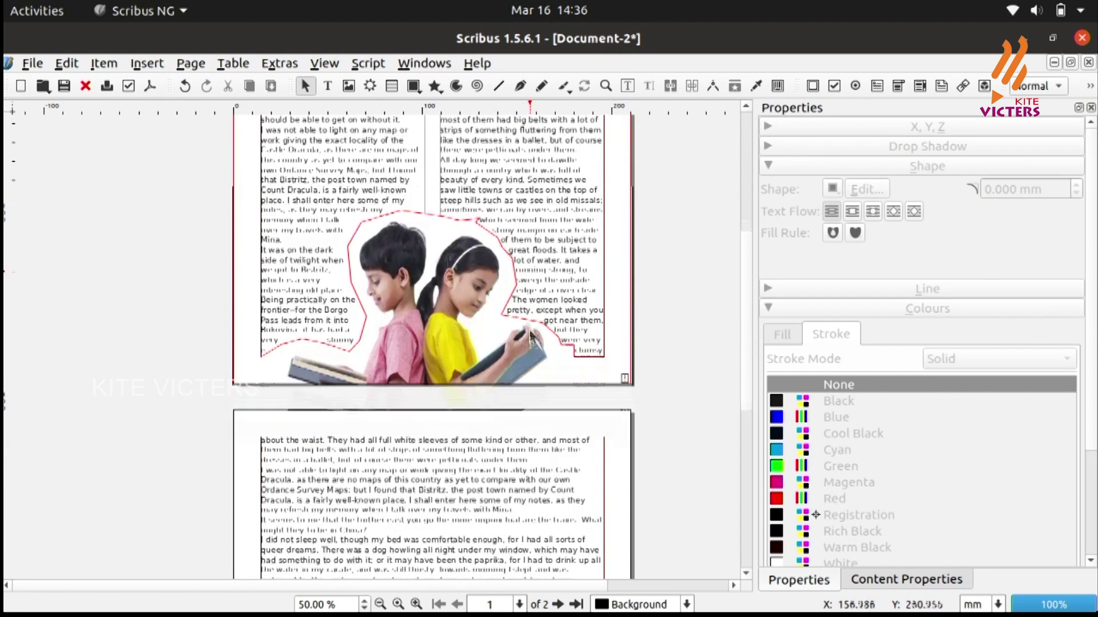
scroll(535, 345, "down", 5)
left_click(540, 368)
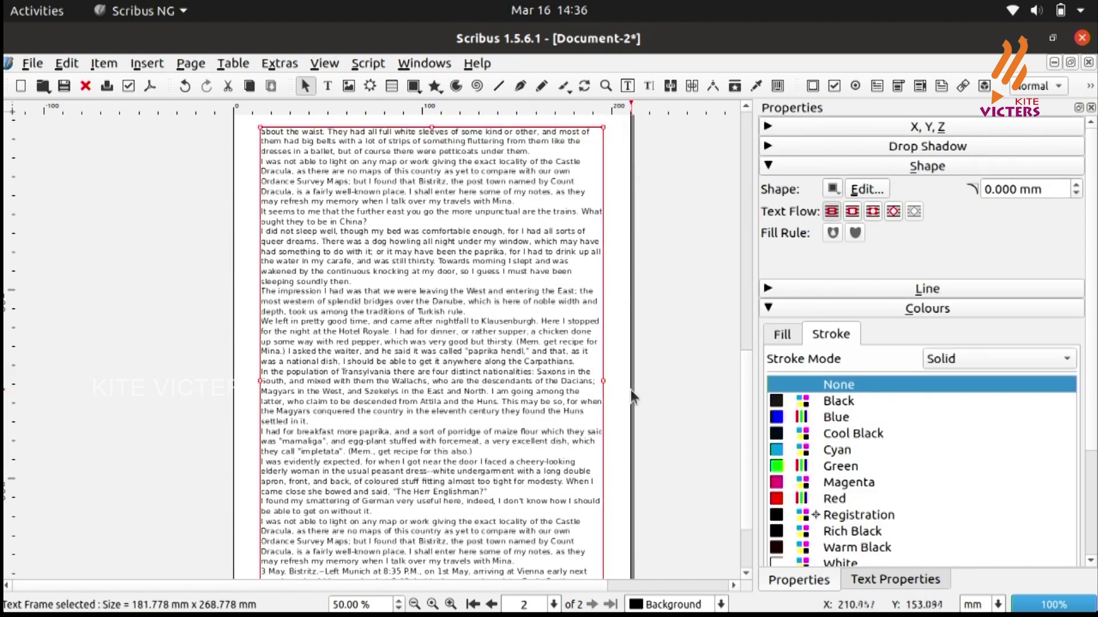
left_click_drag(603, 381, 439, 404)
scroll(436, 404, "down", 3)
scroll(435, 404, "up", 3)
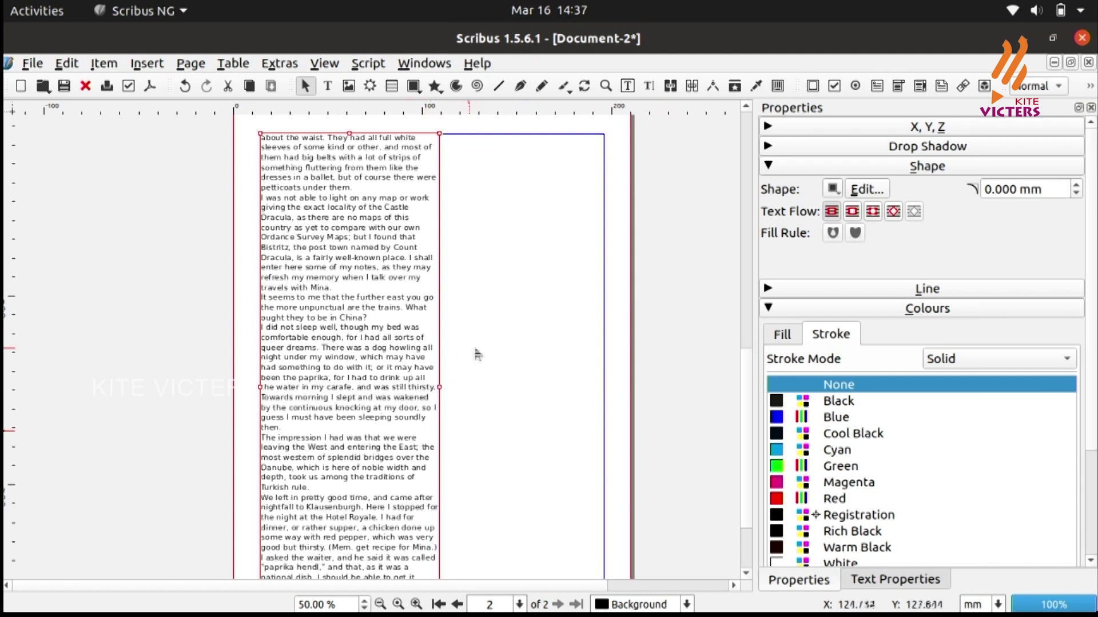
Draw a tall rectangle over the empty right half of page 2, beginning just above the page's top edge.
scroll(476, 353, "up", 3)
left_click(413, 86)
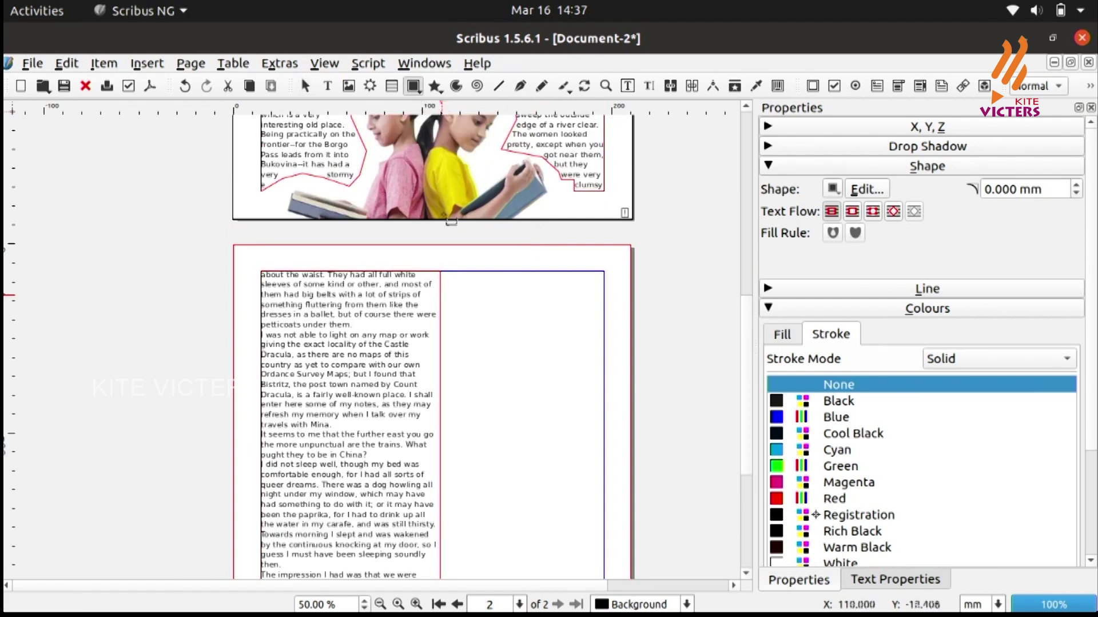
scroll(452, 216, "down", 1)
mouse_move(452, 204)
left_mouse_down()
mouse_move(603, 514)
mouse_move(642, 565)
mouse_move(632, 615)
left_mouse_up()
scroll(657, 453, "down", 3)
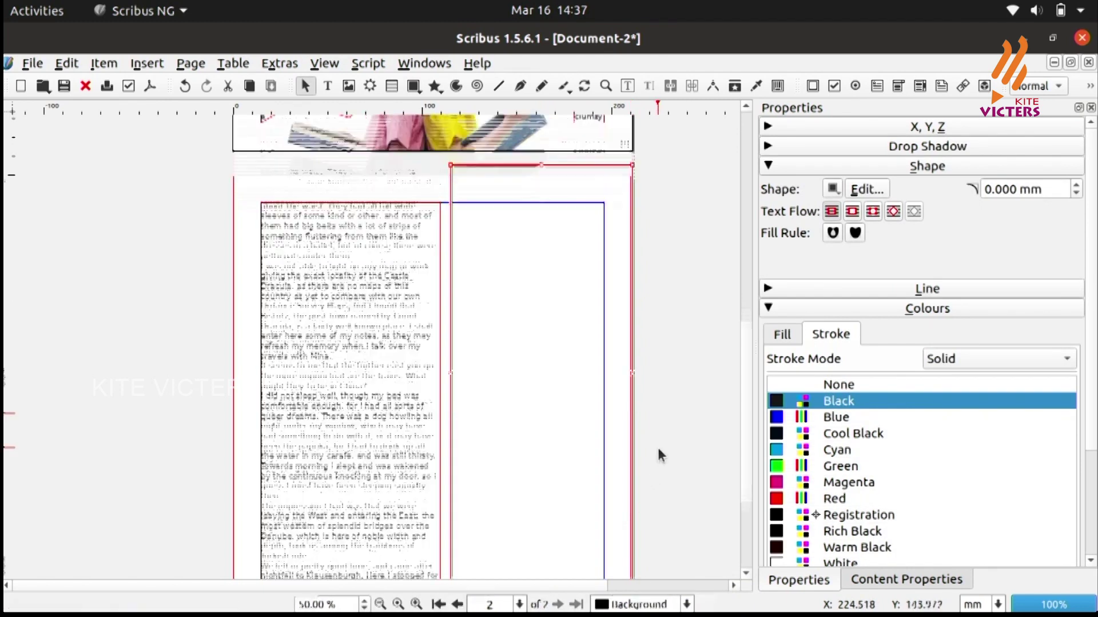
Extend the rectangle's bottom and right edges slightly beyond the edges of page 2.
left_click_drag(543, 409, 561, 577)
scroll(657, 503, "up", 2)
left_click_drag(626, 387, 633, 387)
scroll(689, 375, "up", 3)
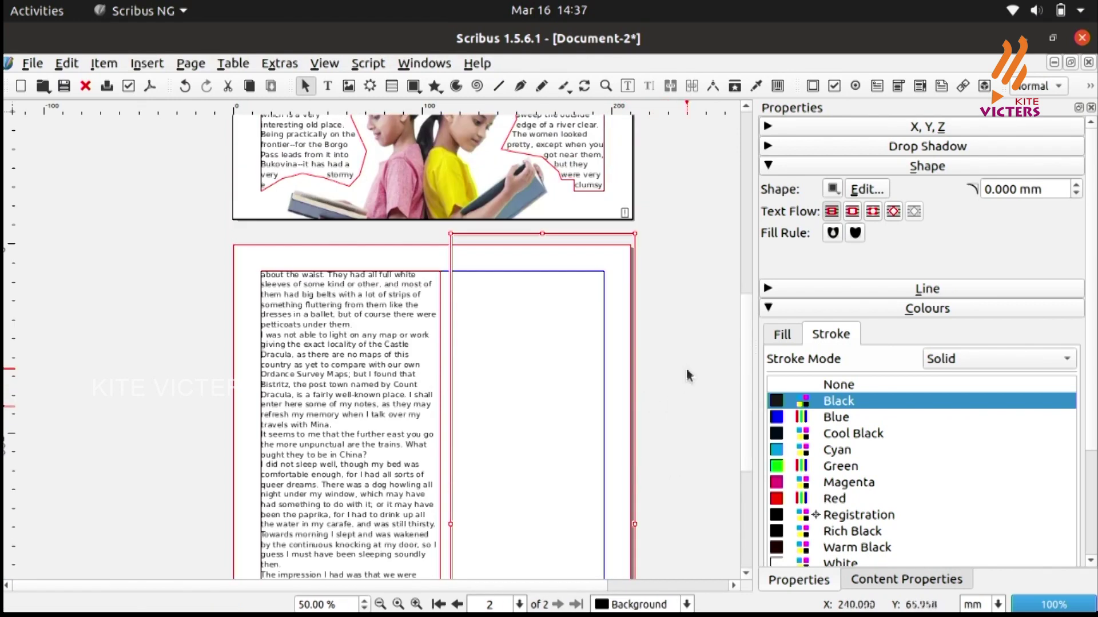
left_click(420, 91)
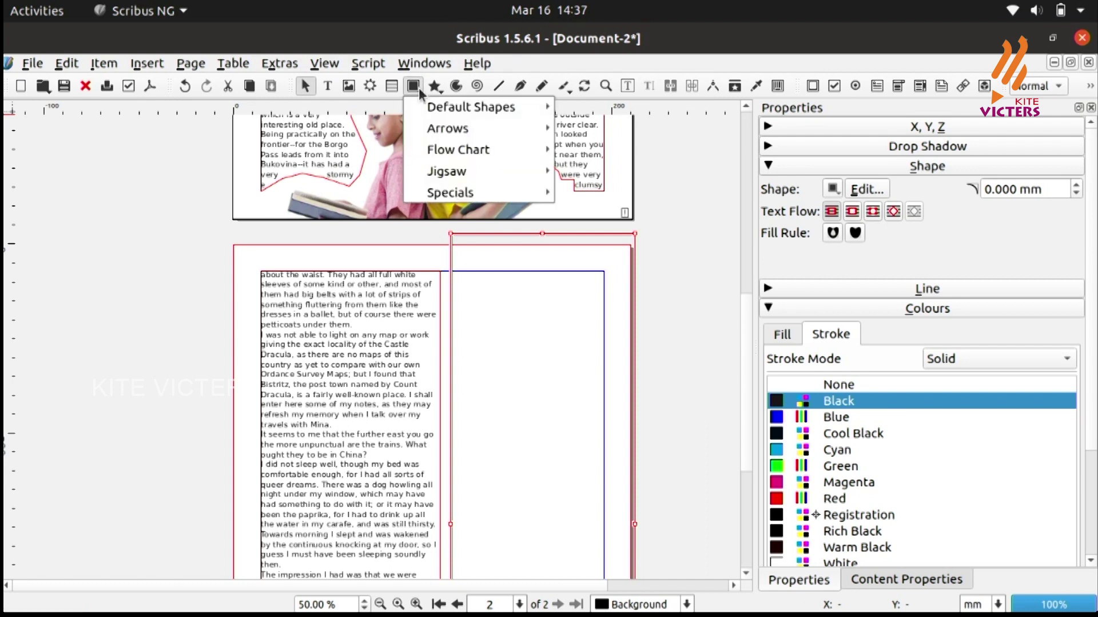
mouse_move(519, 197)
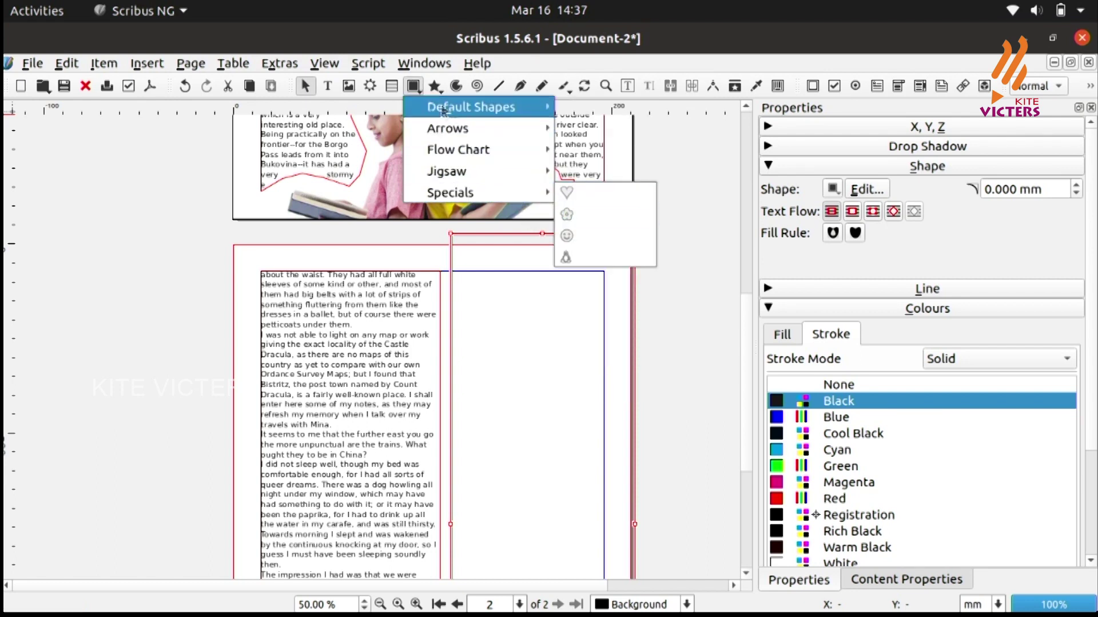
mouse_move(455, 107)
left_click(708, 222)
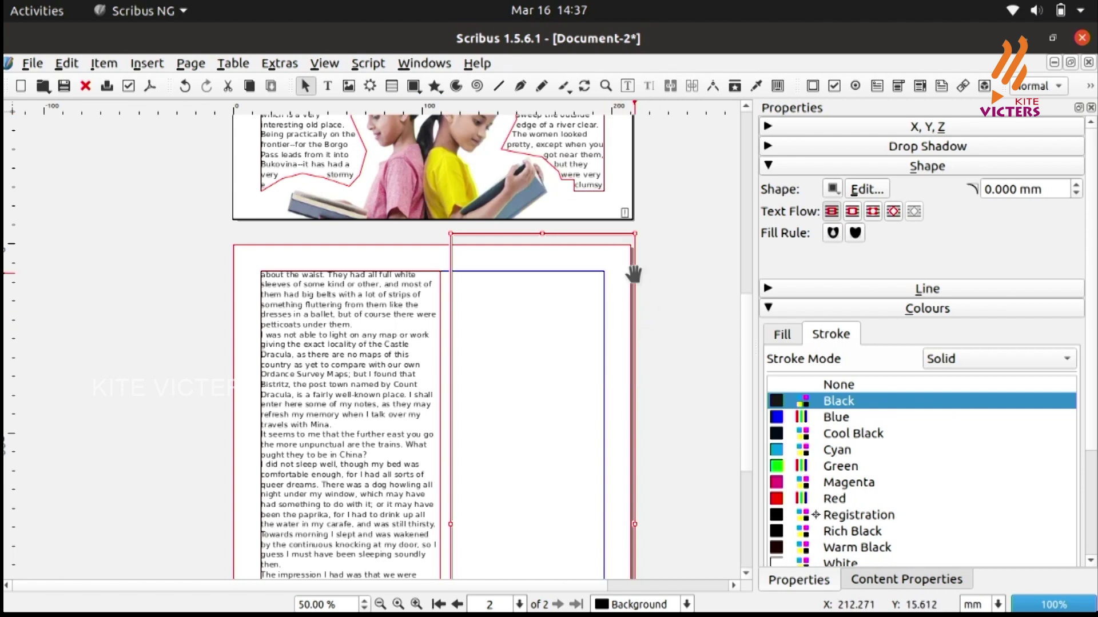
scroll(600, 292, "down", 1)
scroll(600, 292, "down", 2)
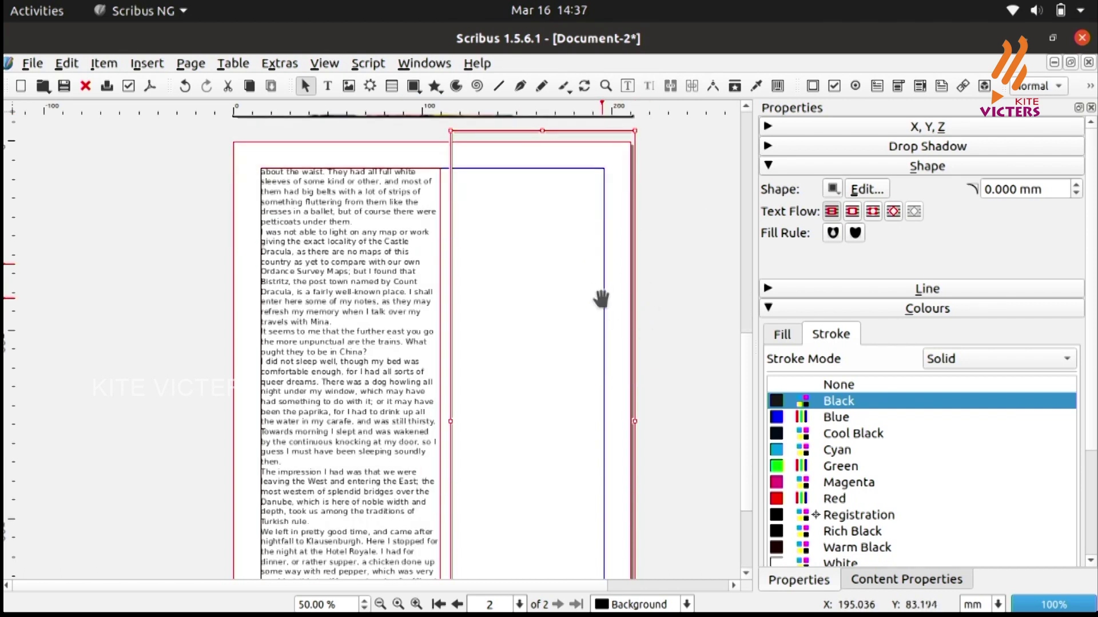
scroll(611, 292, "down", 2)
scroll(612, 291, "up", 2)
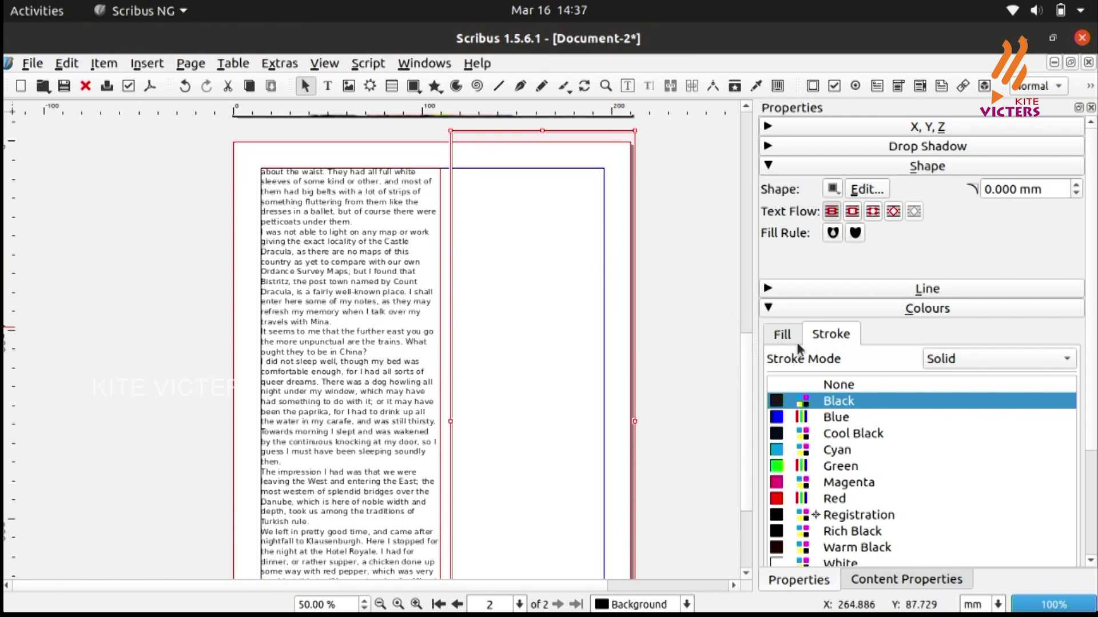
Set the stroke colour of the page 2 rectangle to None.
left_click(783, 336)
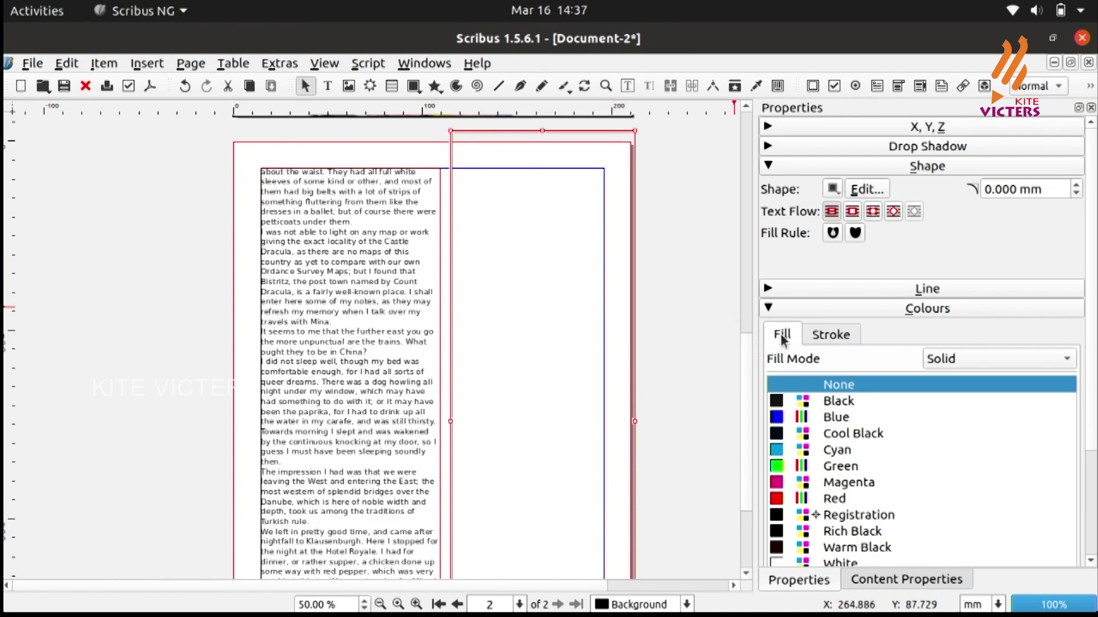
left_click(769, 310)
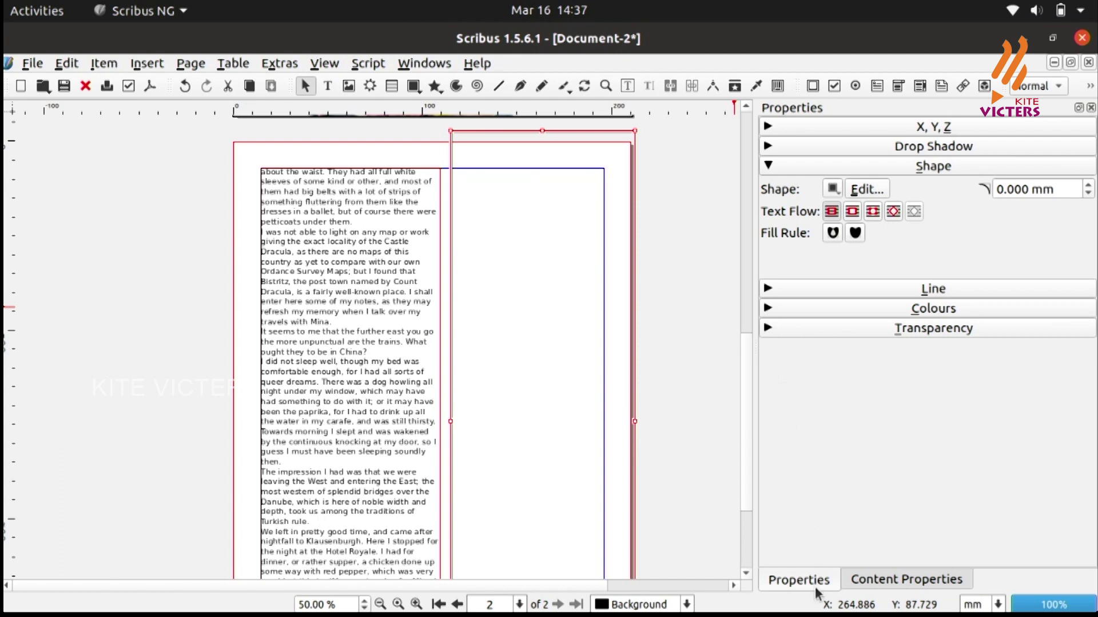
left_click(767, 308)
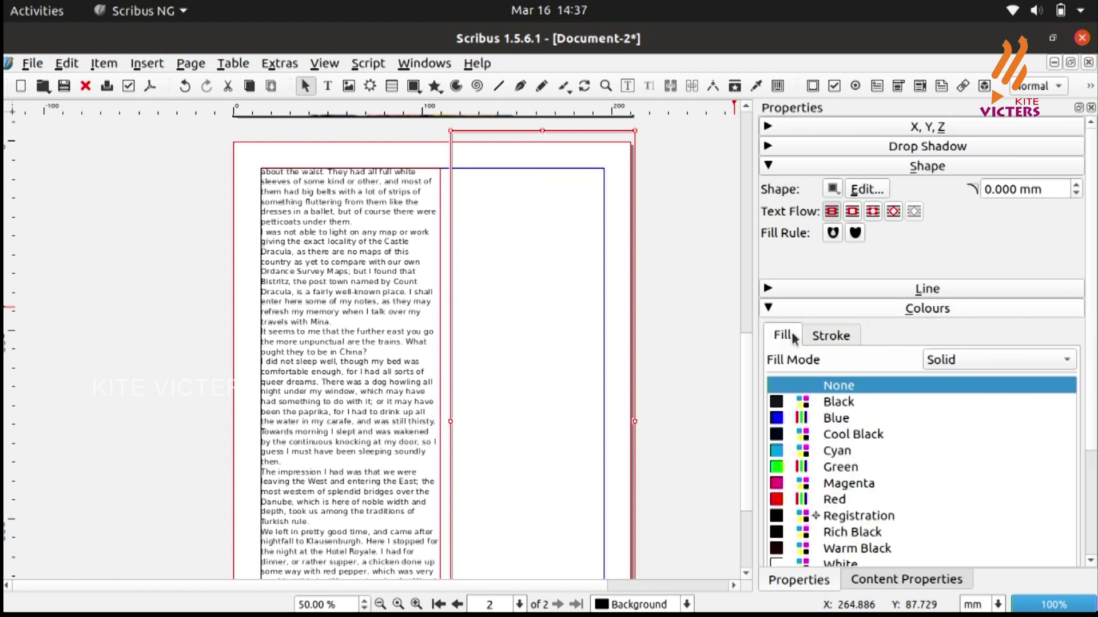
left_click(839, 337)
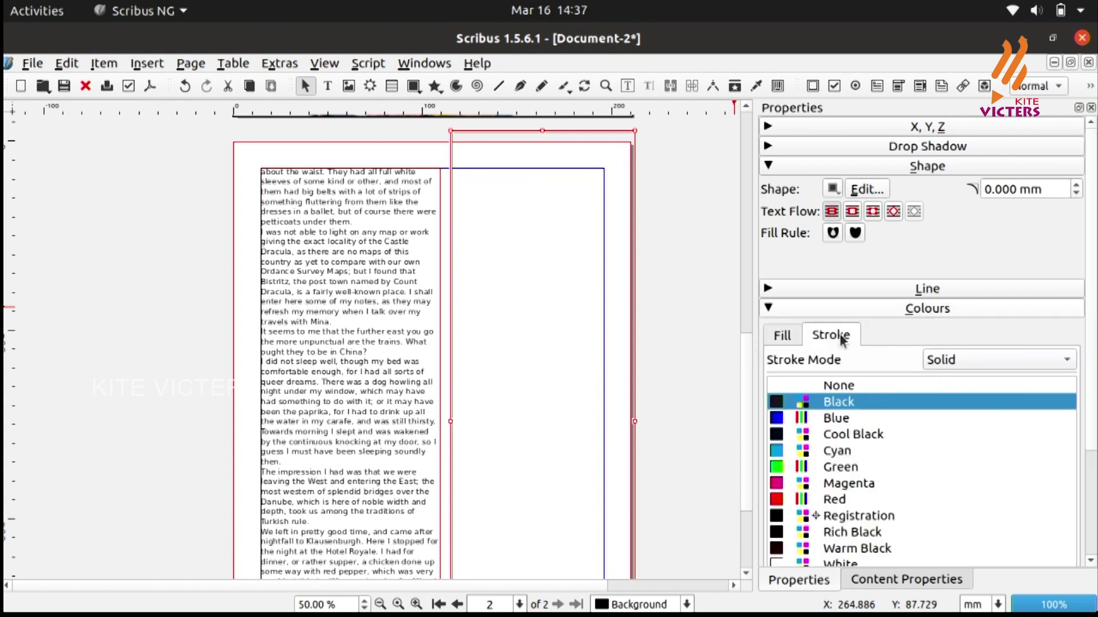
left_click(799, 341)
left_click(809, 345)
left_click(784, 391)
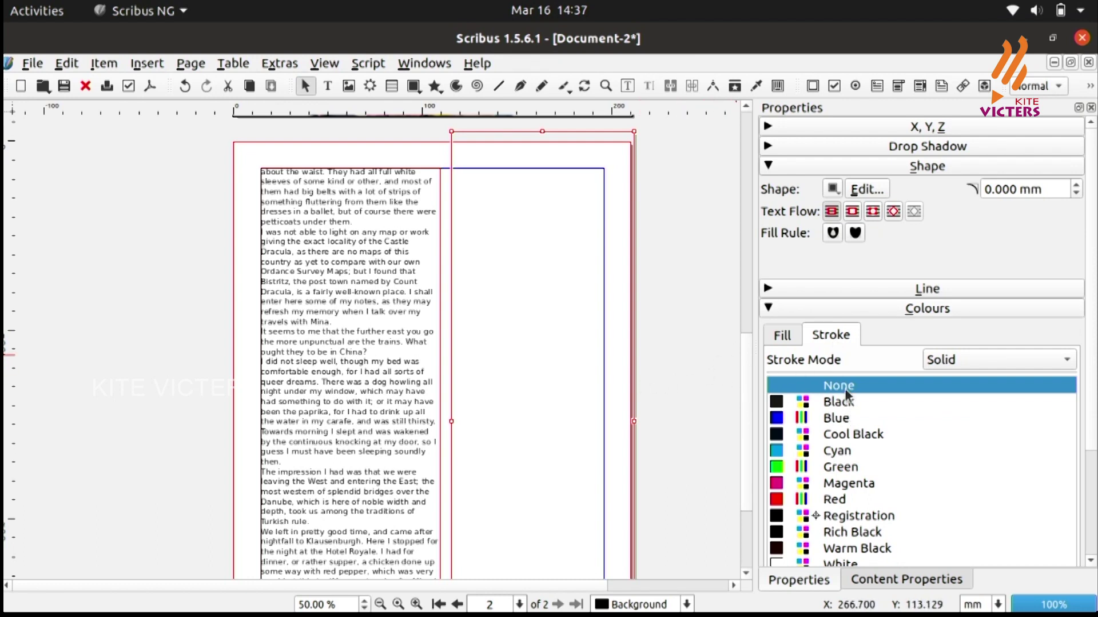
Switch the fill mode of the page 2 rectangle to Gradient.
left_click(784, 337)
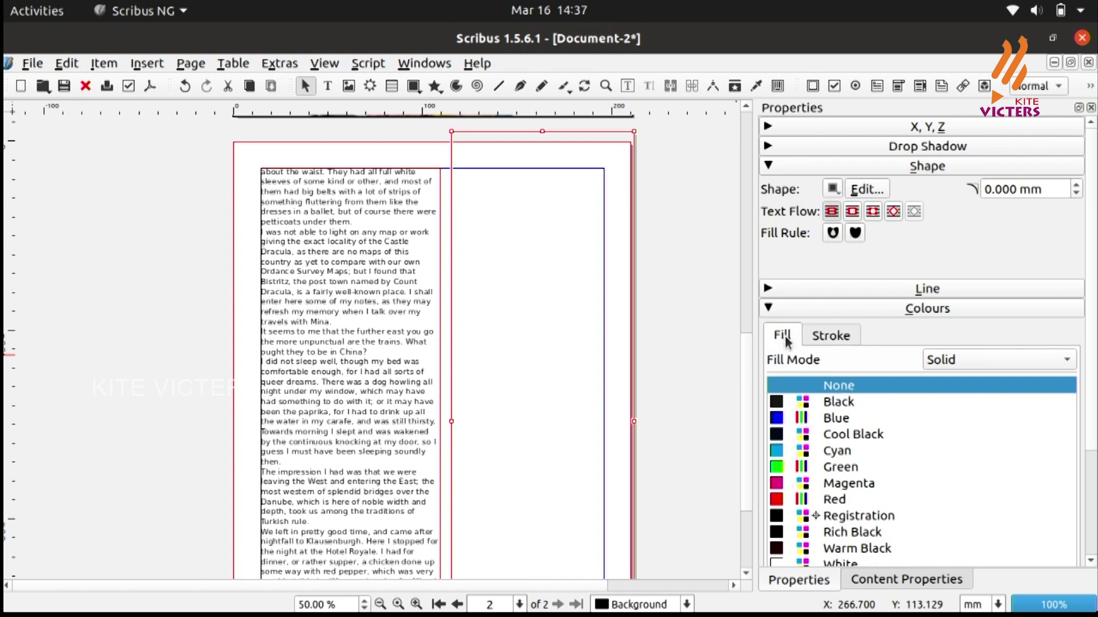
left_click(949, 359)
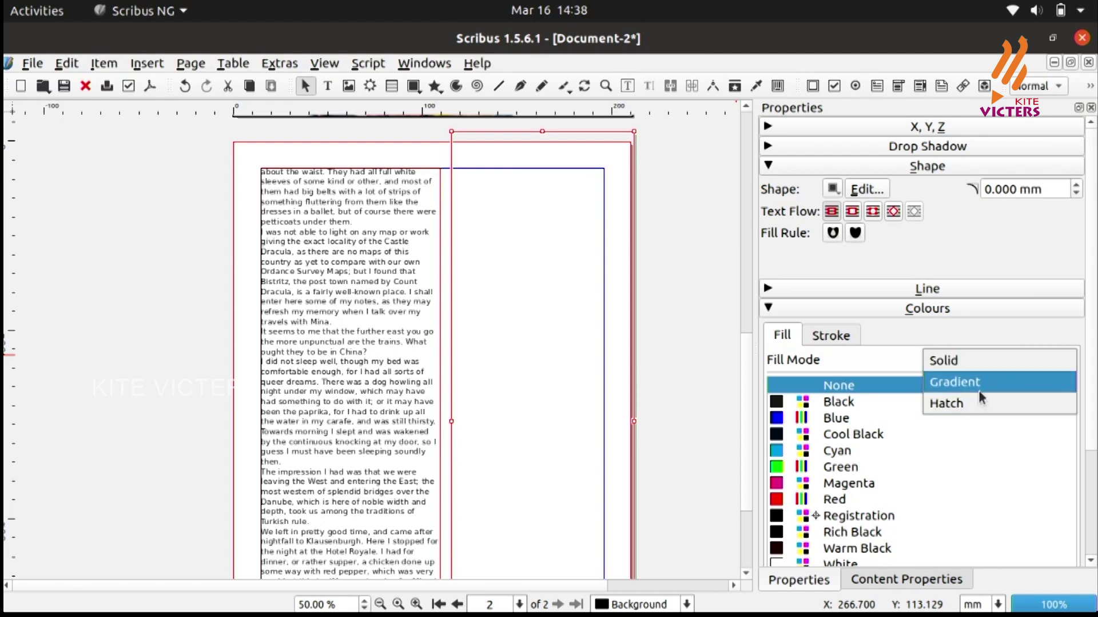
left_click(965, 379)
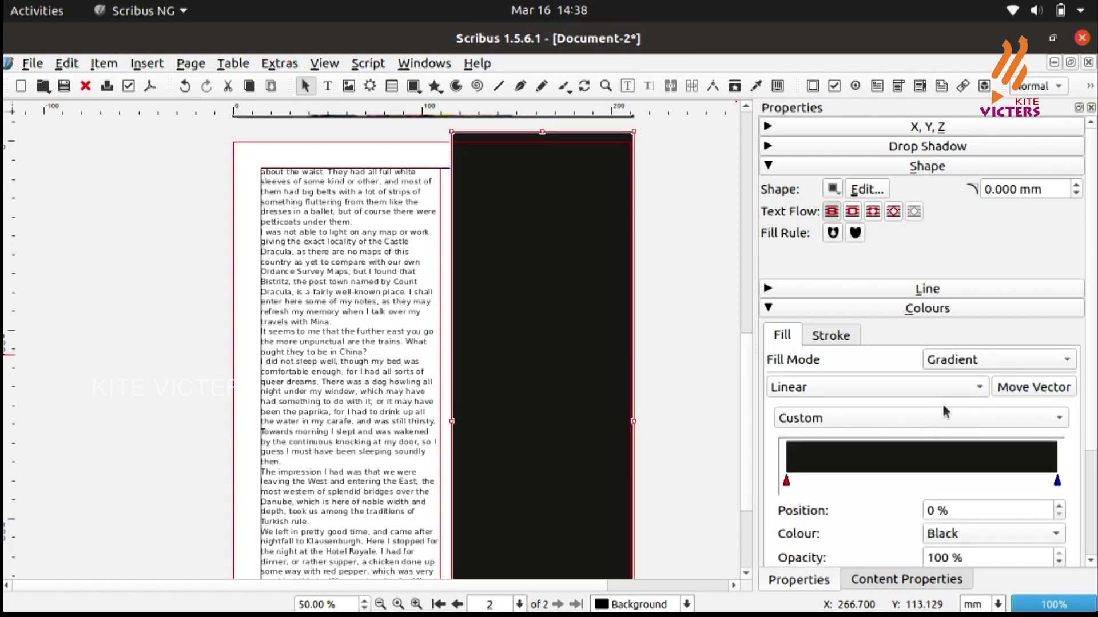
scroll(725, 346, "down", 1)
scroll(709, 400, "up", 4)
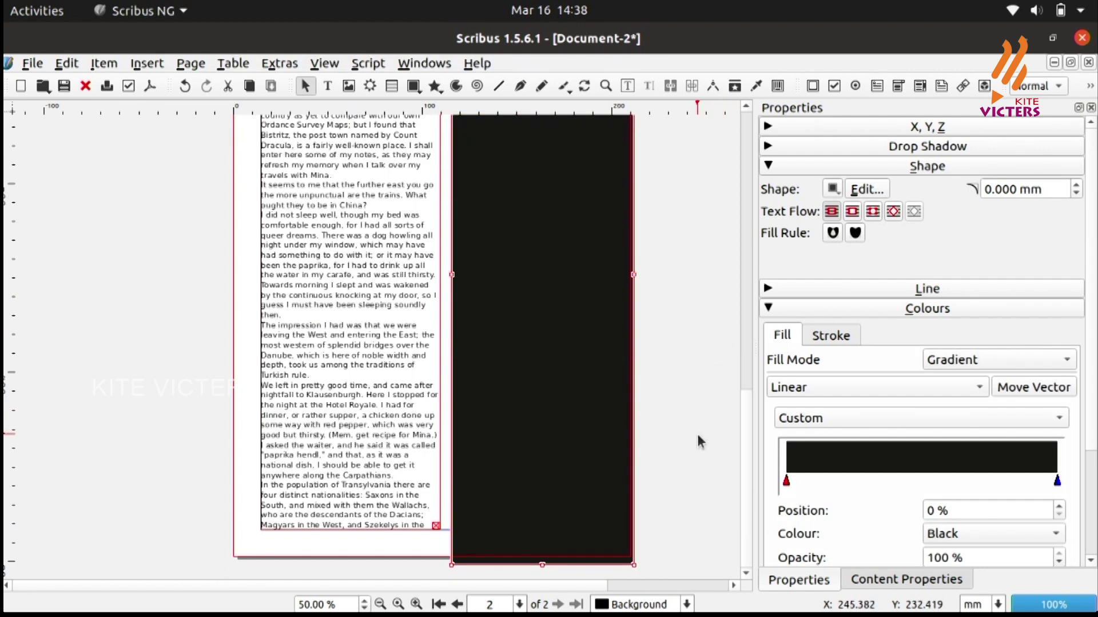
scroll(696, 432, "down", 2)
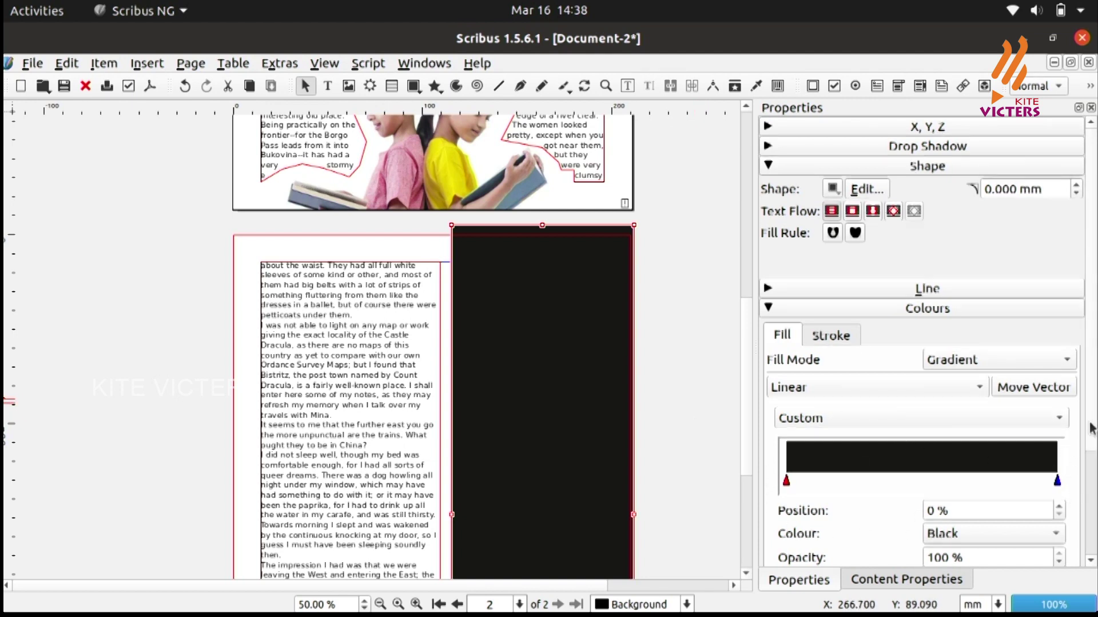
Set the gradient's first colour stop, at 0 %, to Blue.
scroll(1089, 432, "down", 3)
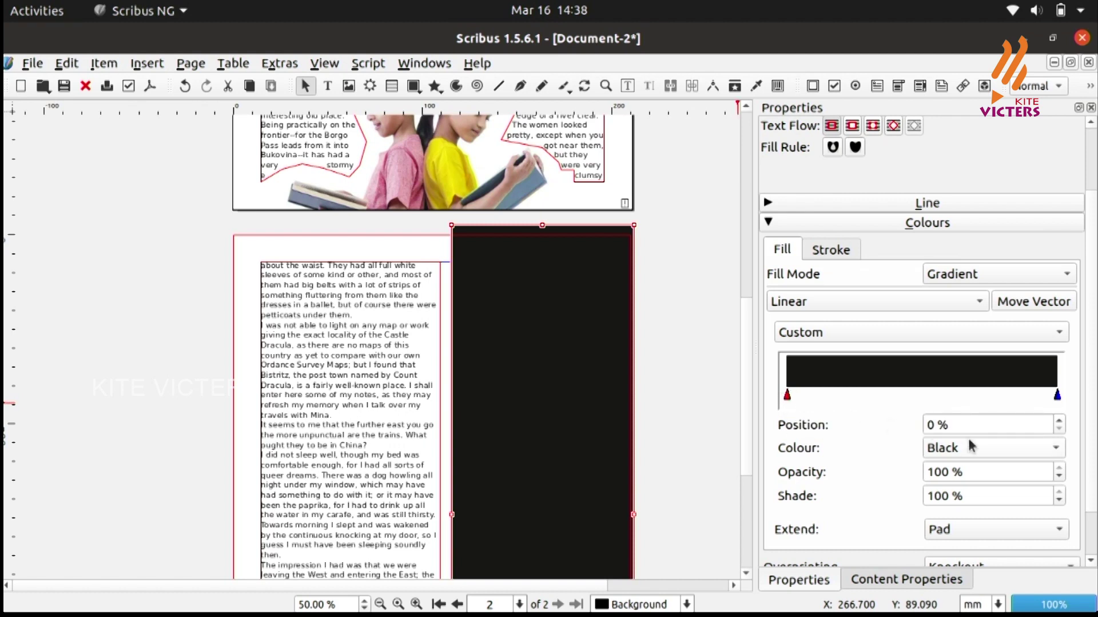
left_click(1028, 444)
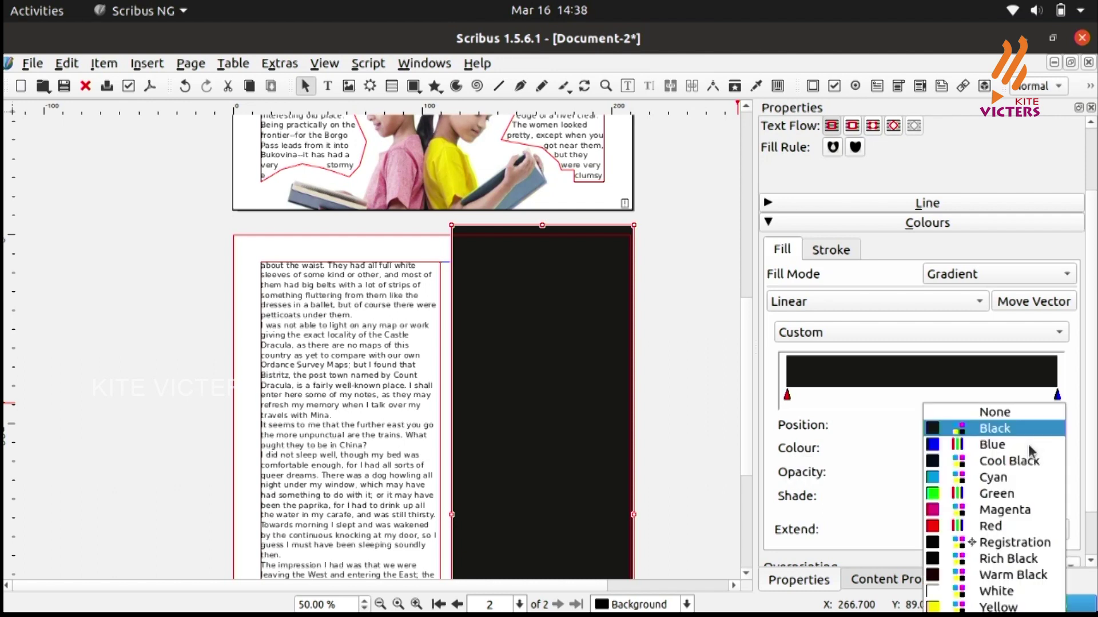
left_click(973, 444)
scroll(746, 385, "down", 1)
mouse_move(746, 385)
left_mouse_down()
mouse_move(747, 482)
mouse_move(748, 387)
mouse_move(747, 400)
left_mouse_up()
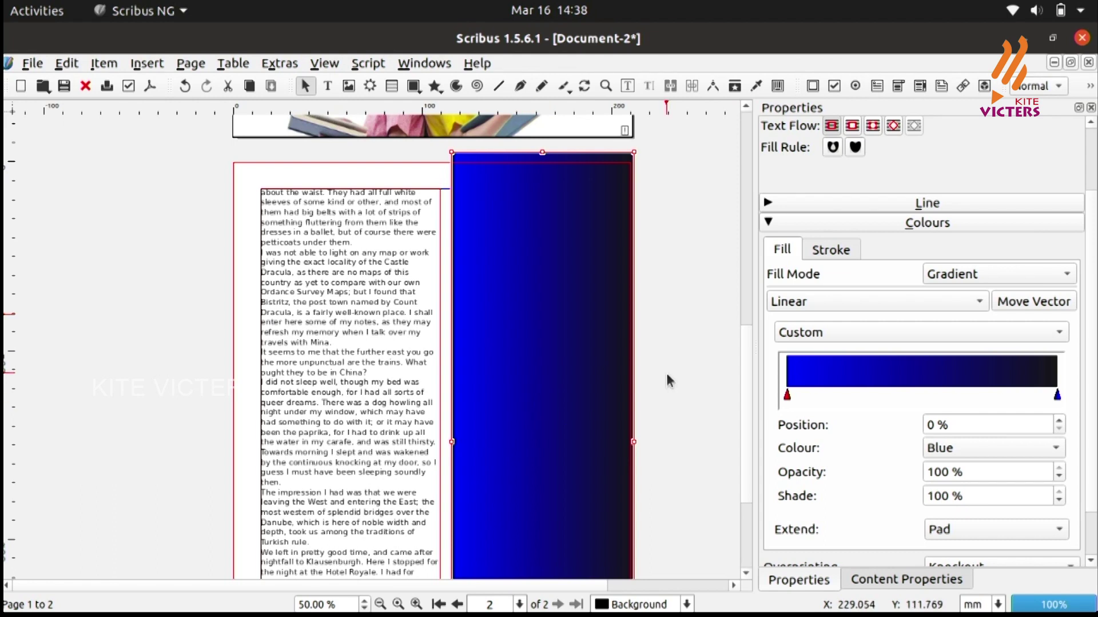
scroll(670, 389, "down", 4)
scroll(672, 400, "up", 5)
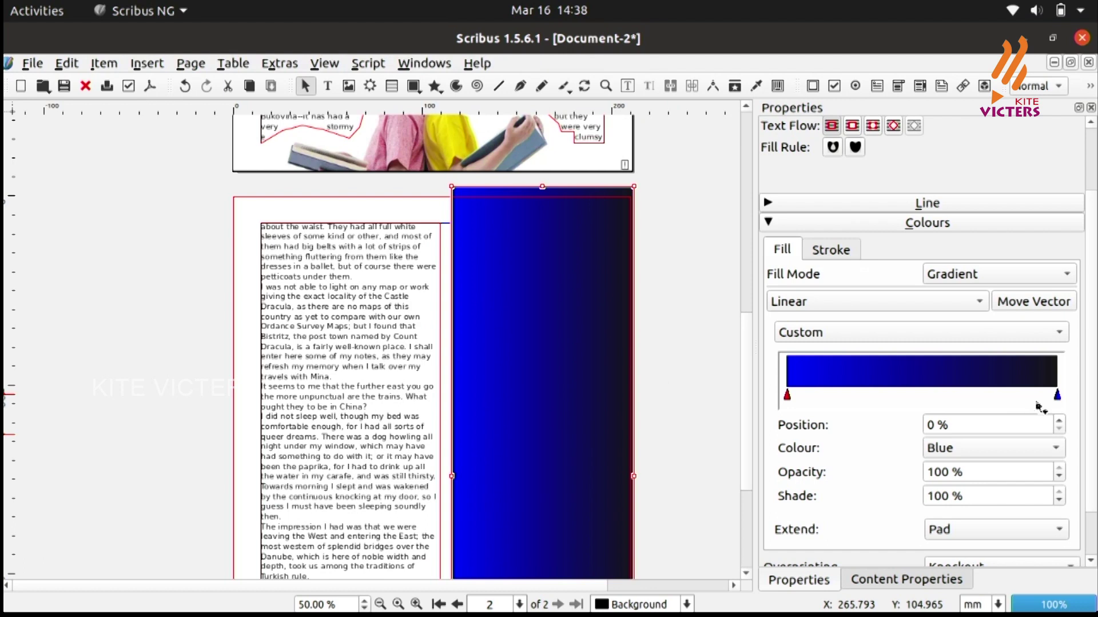
Add a middle colour stop to the gradient at about 49 % and set its colour to Cyan.
left_click(1057, 394)
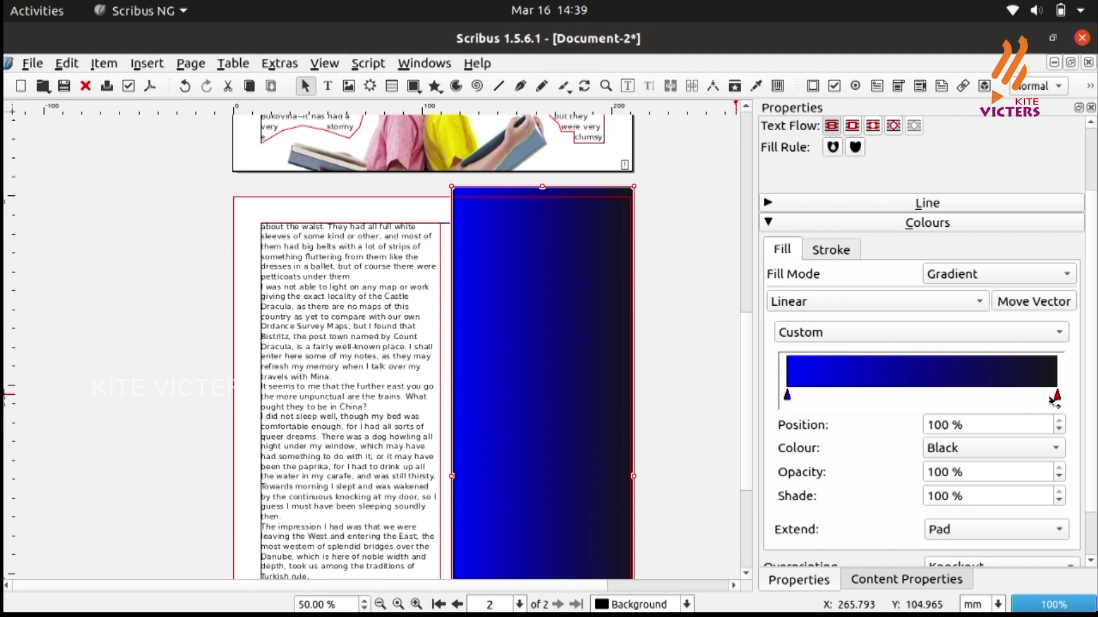
left_click(919, 393)
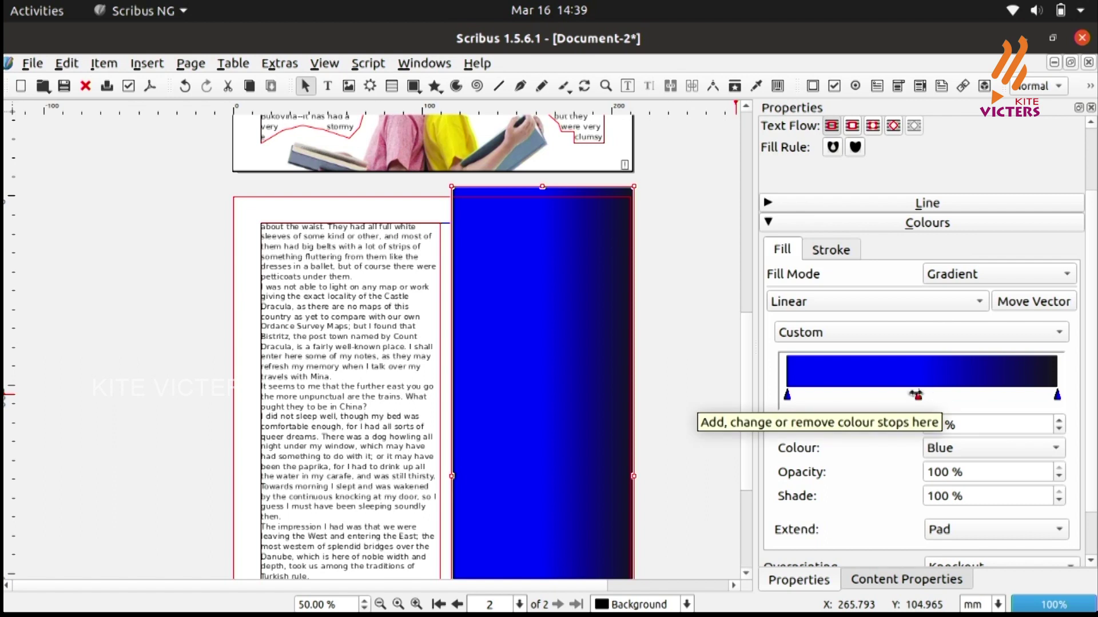
left_click(956, 455)
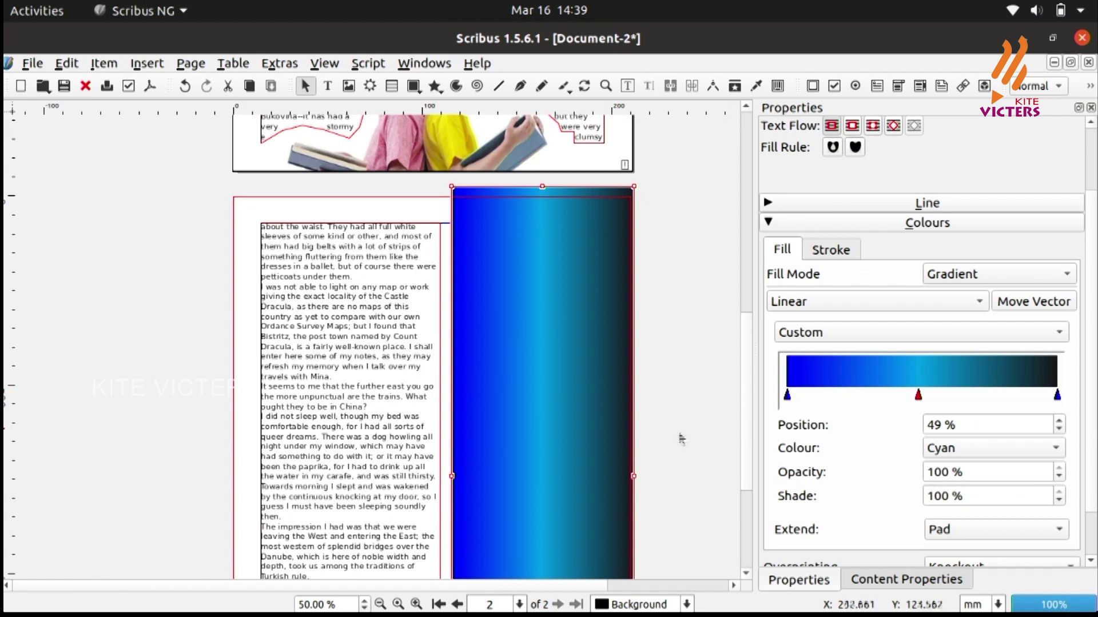
scroll(629, 441, "down", 2)
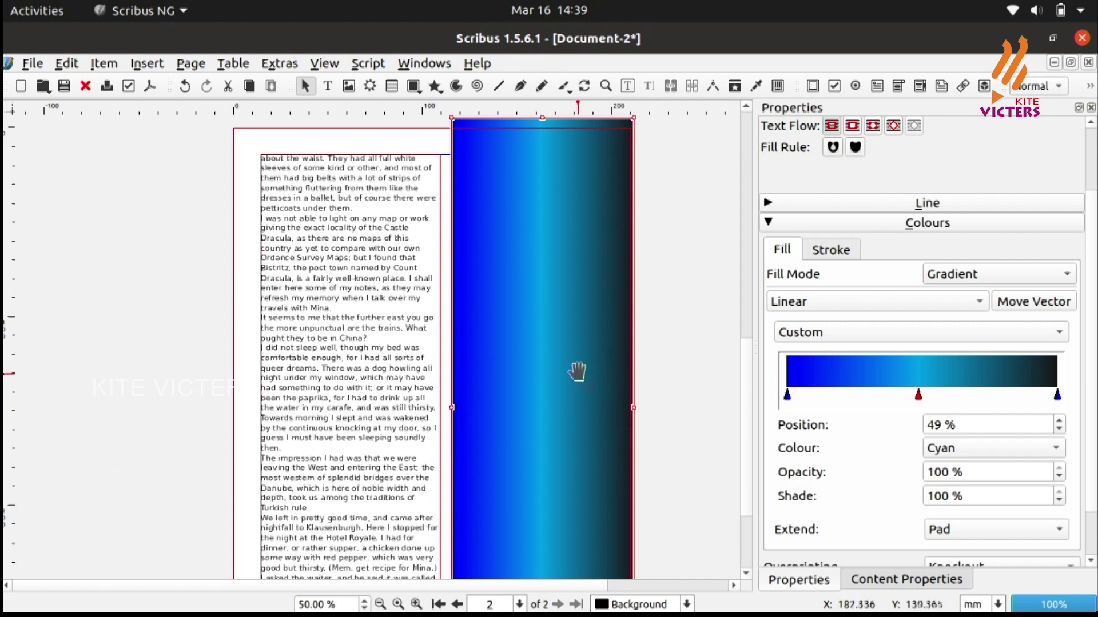
scroll(576, 372, "up", 2)
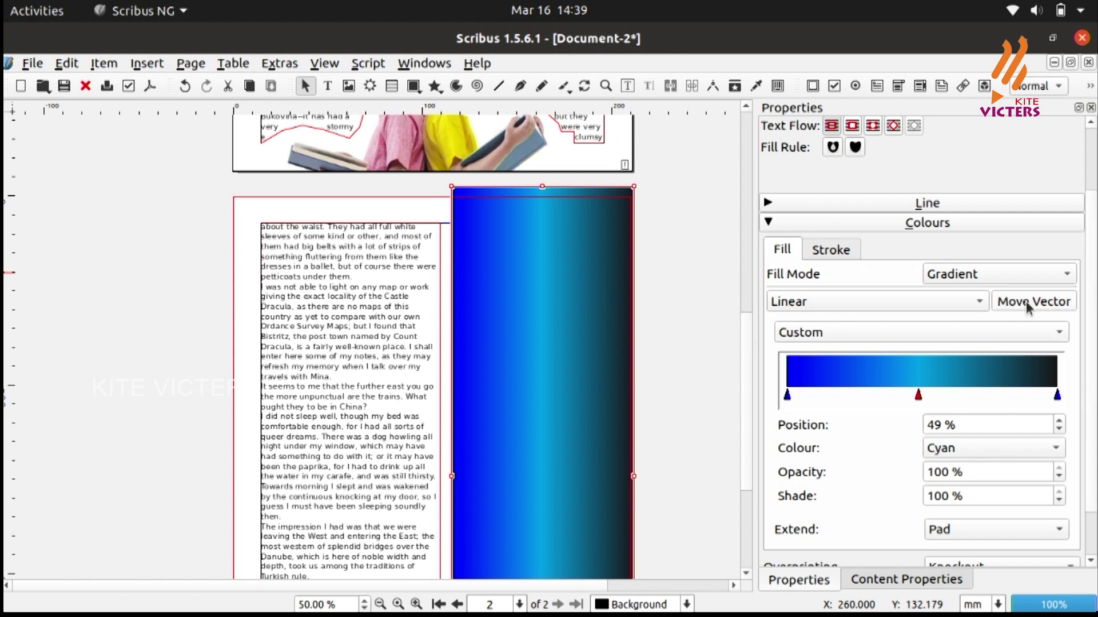
Try the Radial and 4 Colours gradient types on the rectangle, and return it to Linear.
left_click(885, 304)
left_click(884, 304)
left_click(822, 309)
left_click(799, 322)
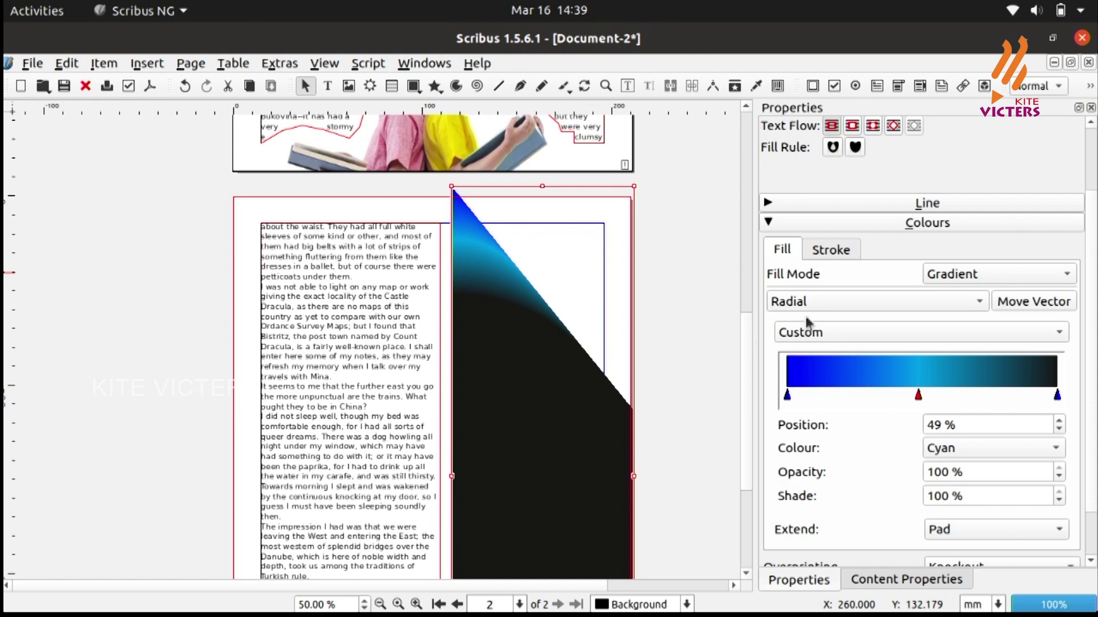
left_click(825, 304)
left_click(821, 344)
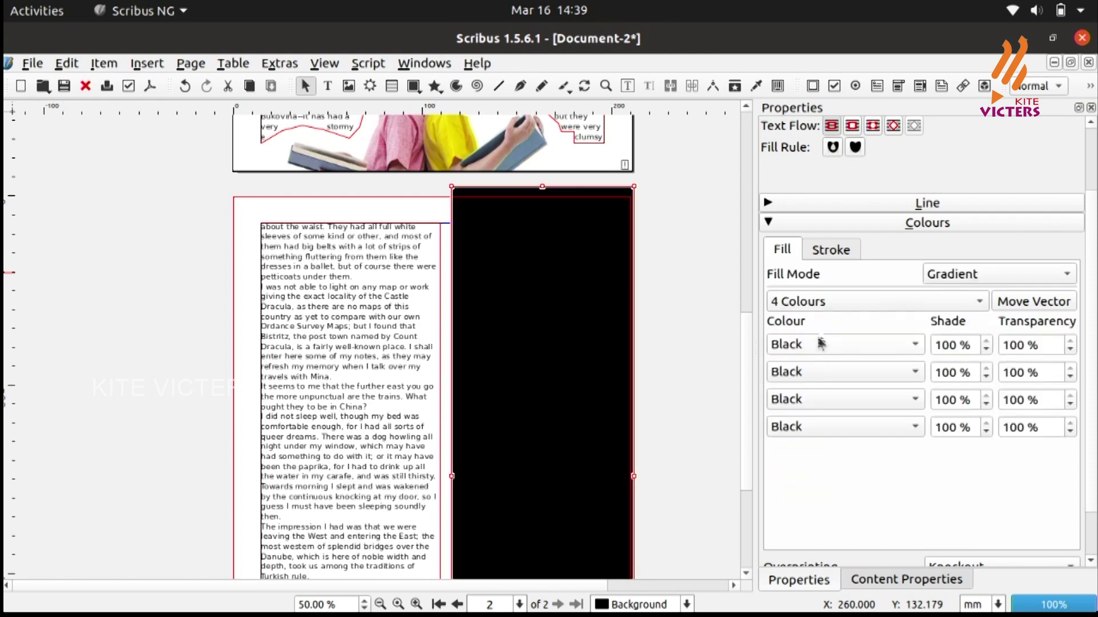
left_click(835, 309)
left_click(800, 251)
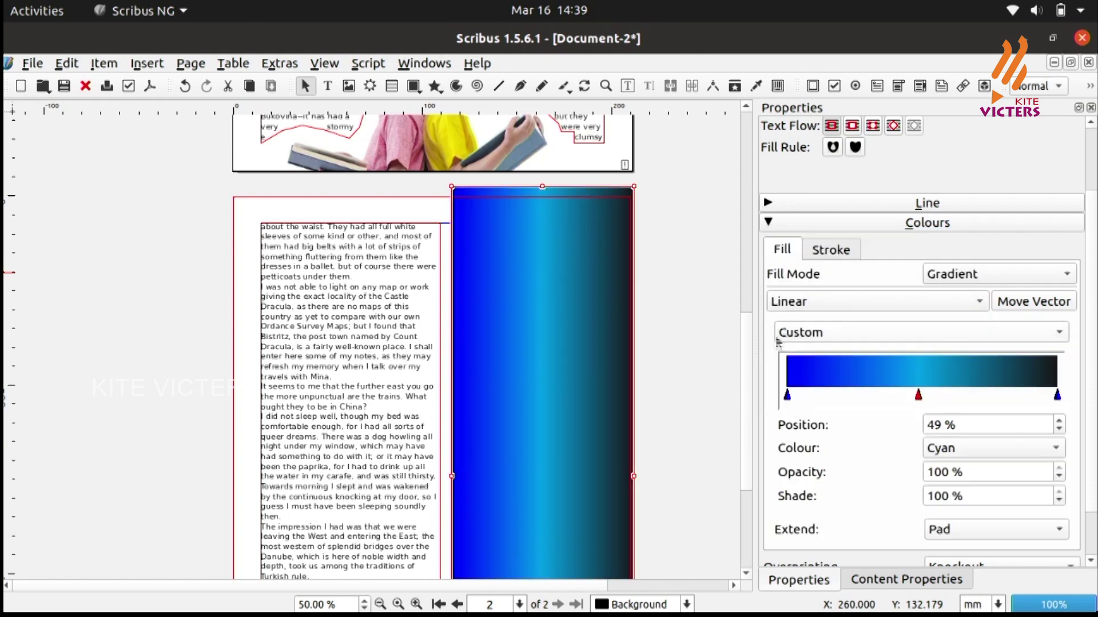
Edit the gradient vector, setting its horizontal start to 12 mm and its horizontal end to 92.888 mm.
left_click(1017, 303)
left_click_drag(576, 216, 836, 209)
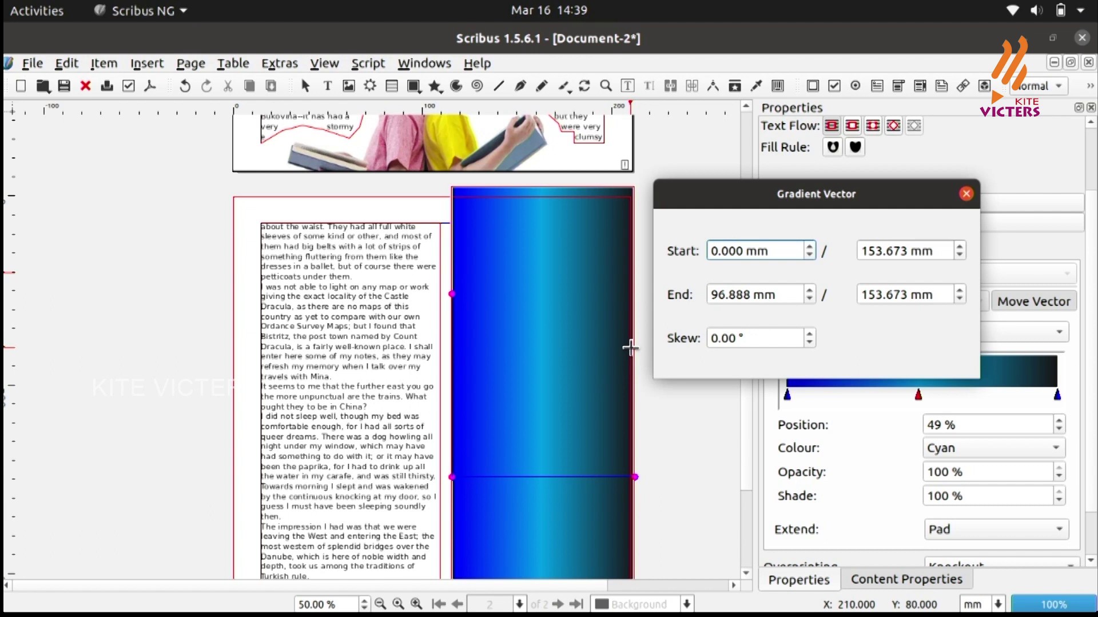
scroll(633, 446, "down", 2)
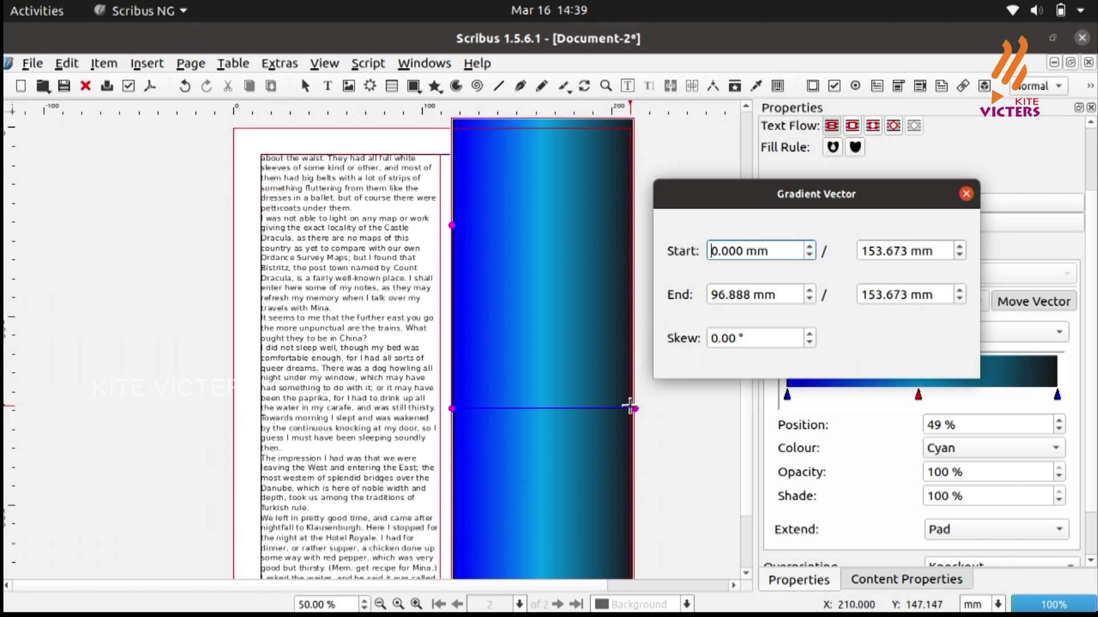
scroll(775, 250, "up", 3)
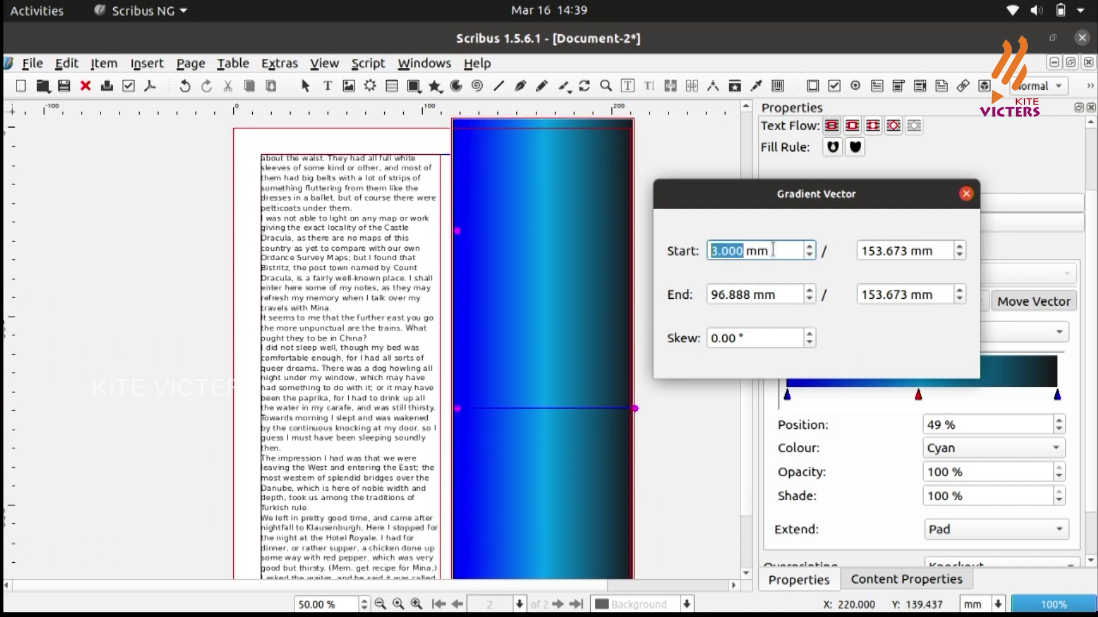
scroll(771, 250, "up", 4)
scroll(772, 250, "up", 12)
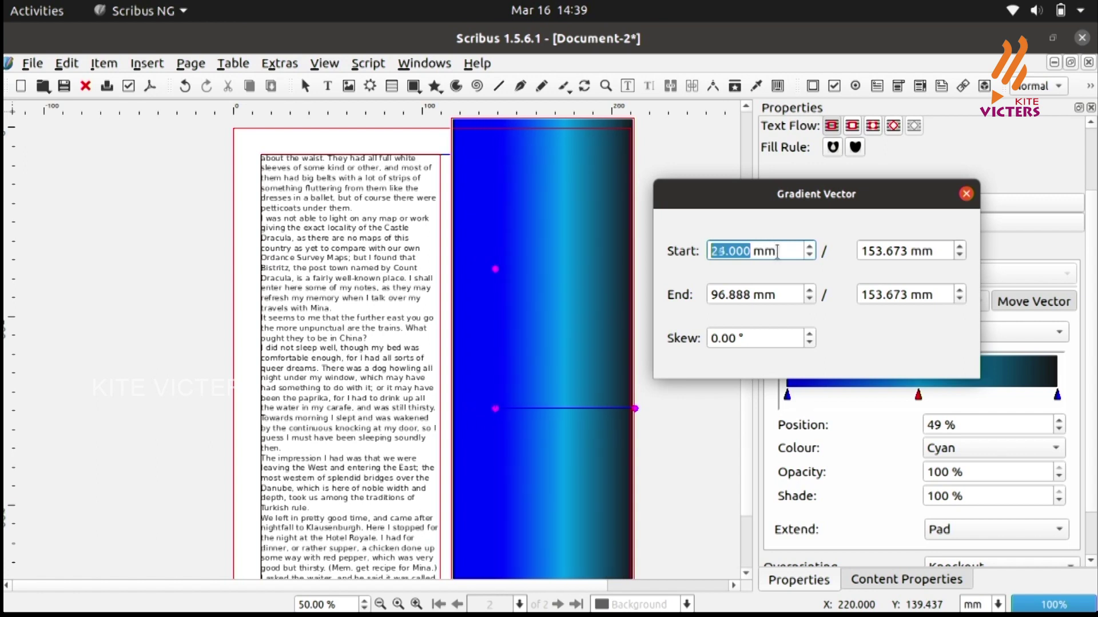
scroll(777, 252, "down", 11)
scroll(771, 293, "up", 3)
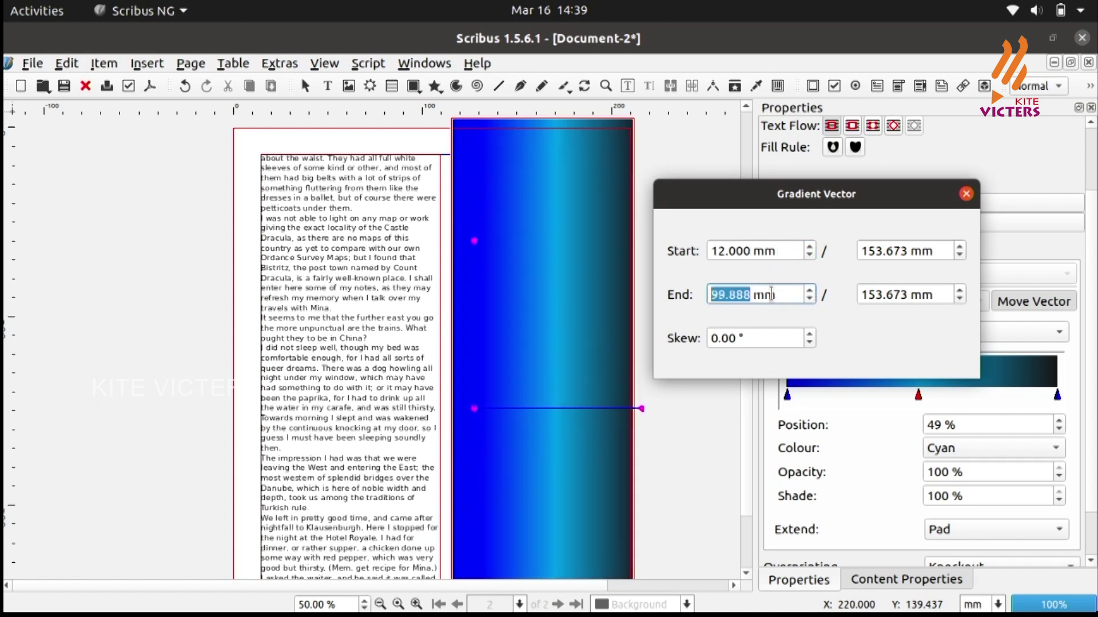
scroll(771, 293, "up", 4)
scroll(771, 293, "down", 14)
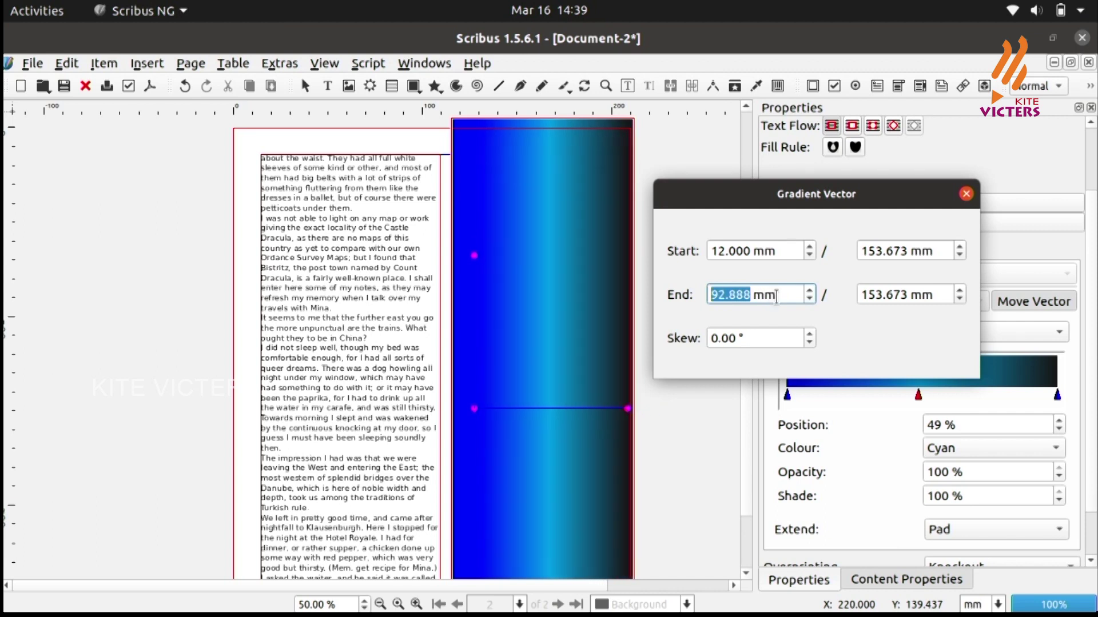
Set the gradient vector's skew to 68°.
left_click(765, 338)
scroll(766, 338, "up", 20)
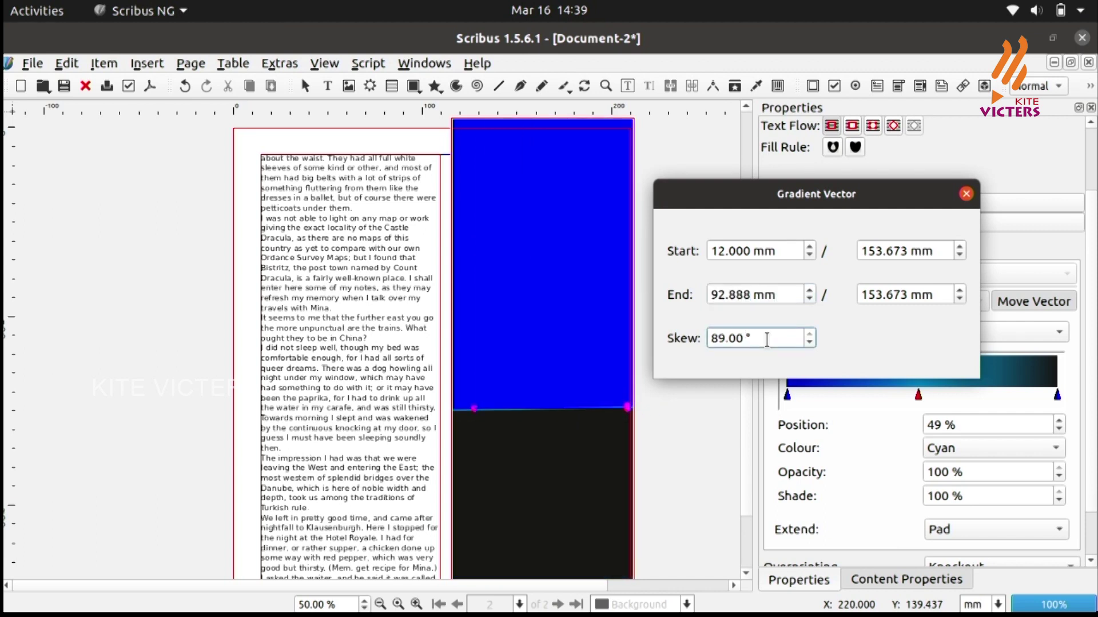
scroll(767, 339, "down", 20)
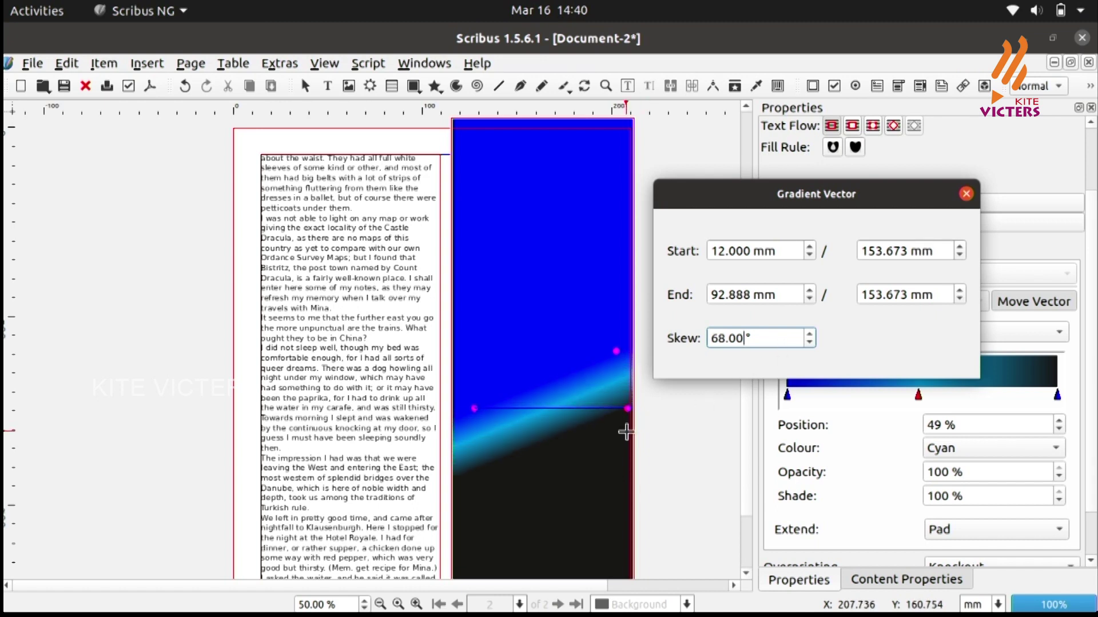
Angle the gradient diagonally by moving its vector's end point to about 47.4 / 240.3 mm and its skew handle to about -42°.
scroll(609, 427, "down", 1)
scroll(620, 380, "down", 2)
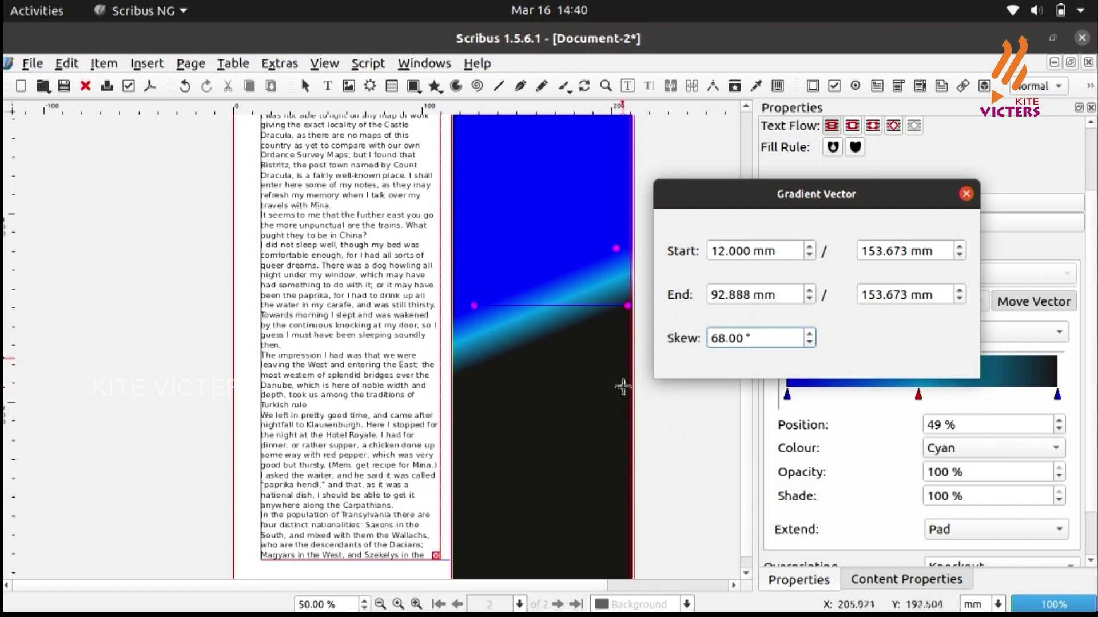
left_click_drag(626, 307, 470, 526)
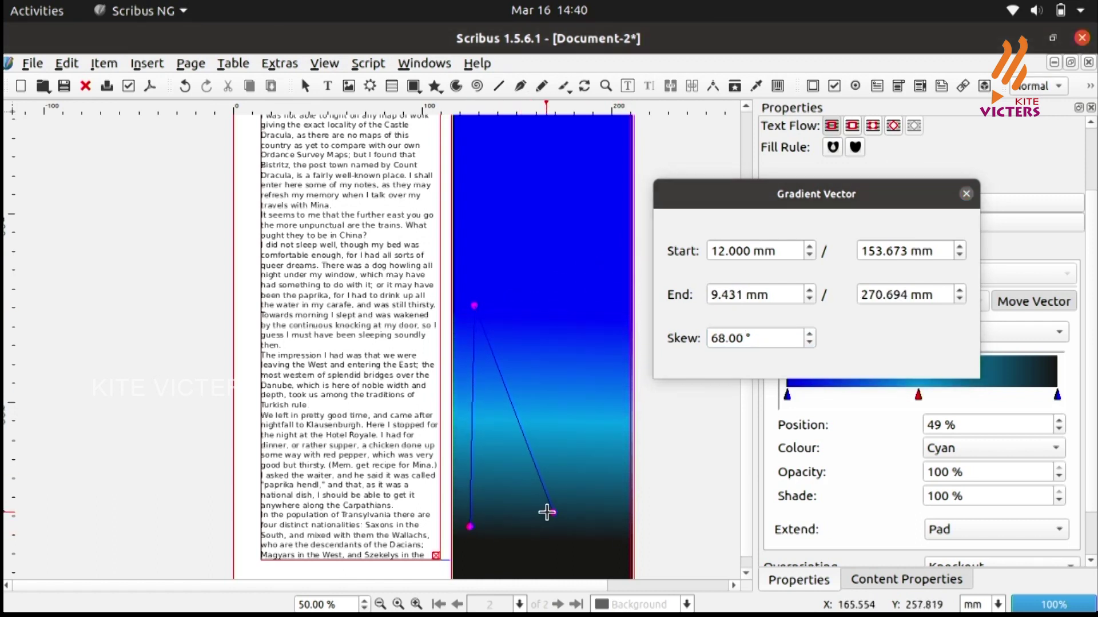
left_click_drag(552, 514, 574, 258)
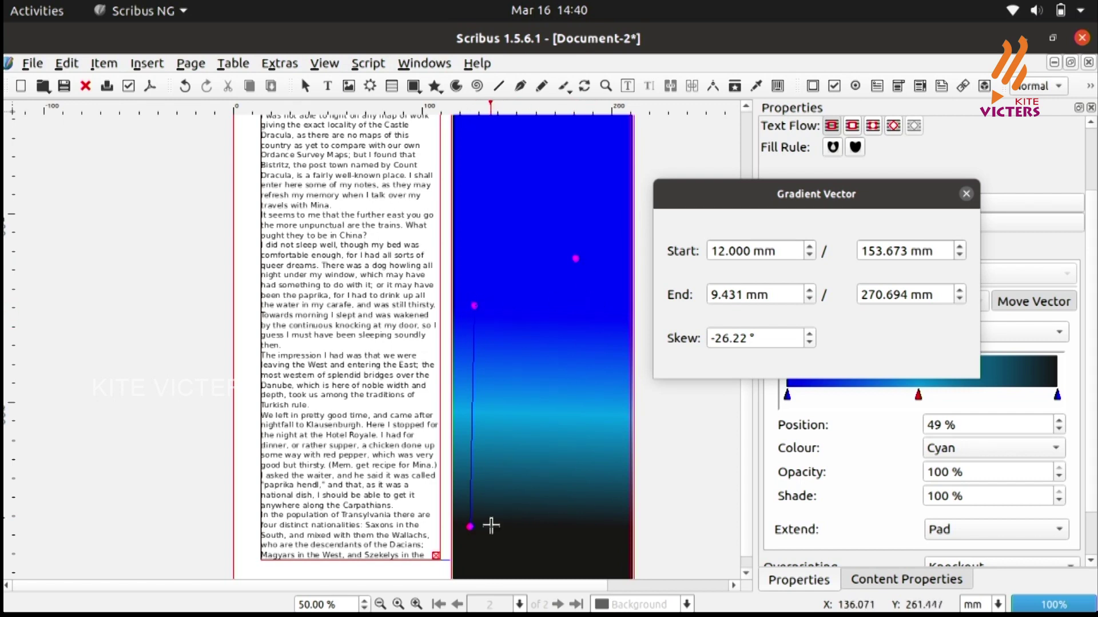
left_click_drag(473, 531, 533, 488)
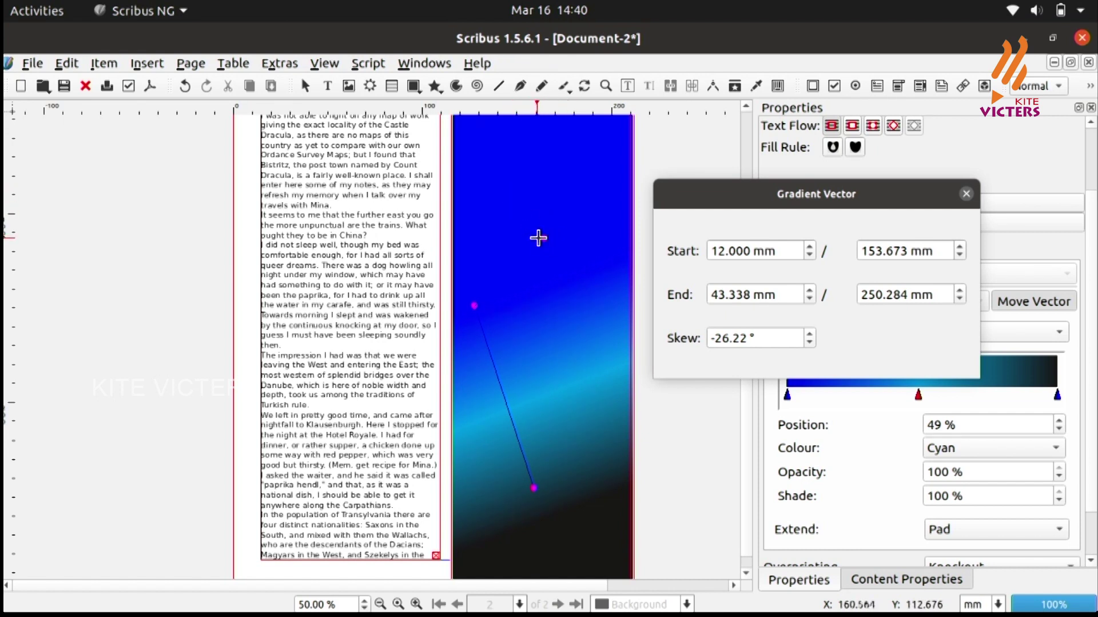
left_click_drag(541, 238, 529, 216)
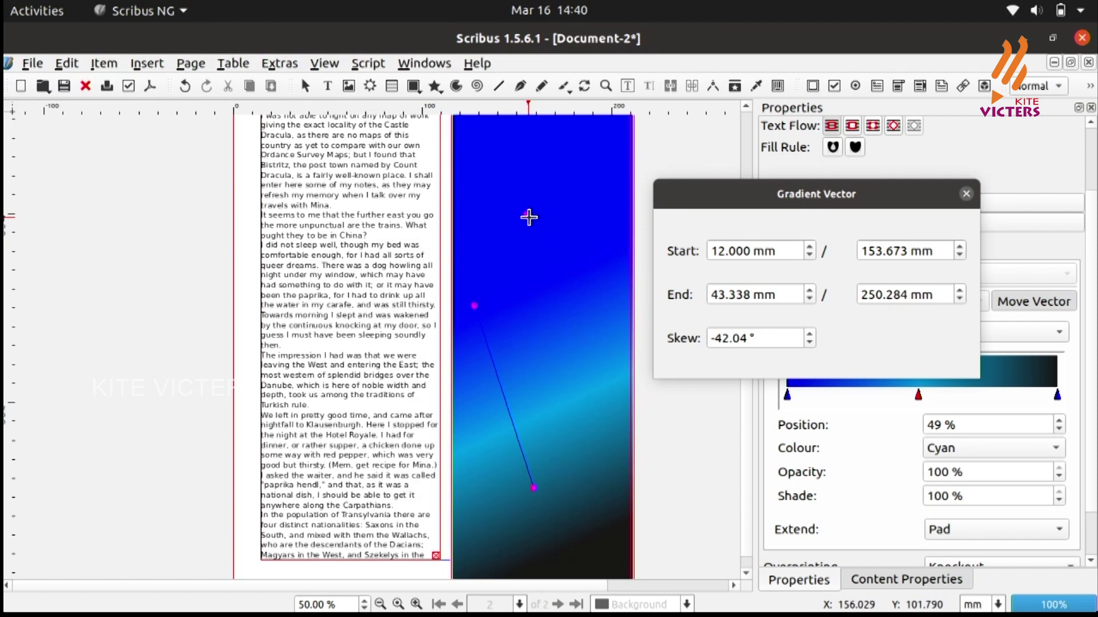
left_click_drag(531, 489, 541, 469)
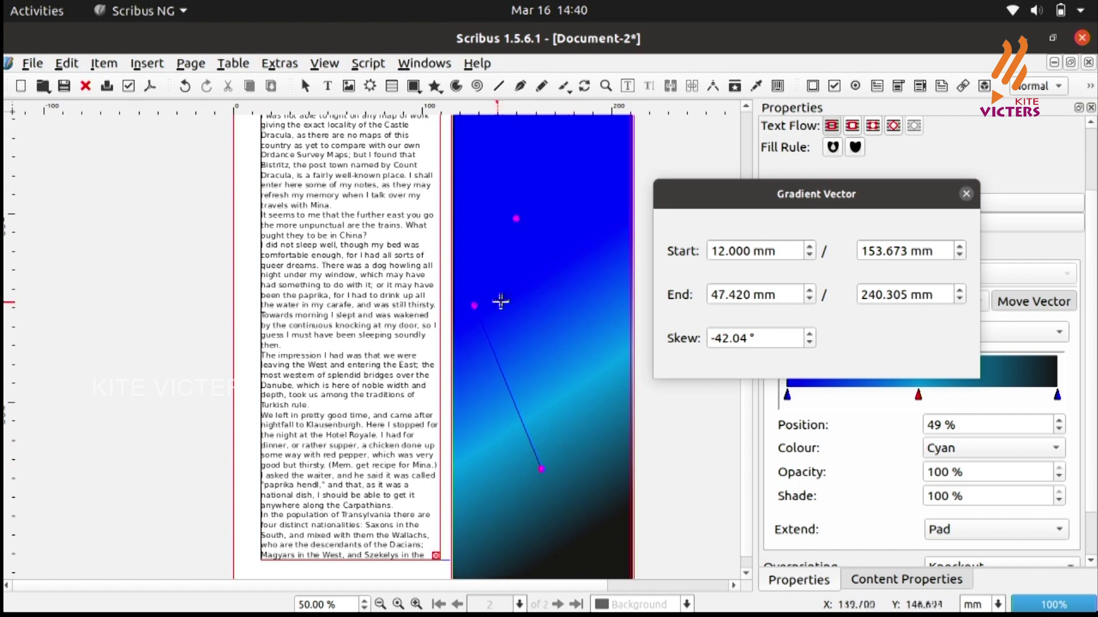
left_click(815, 186)
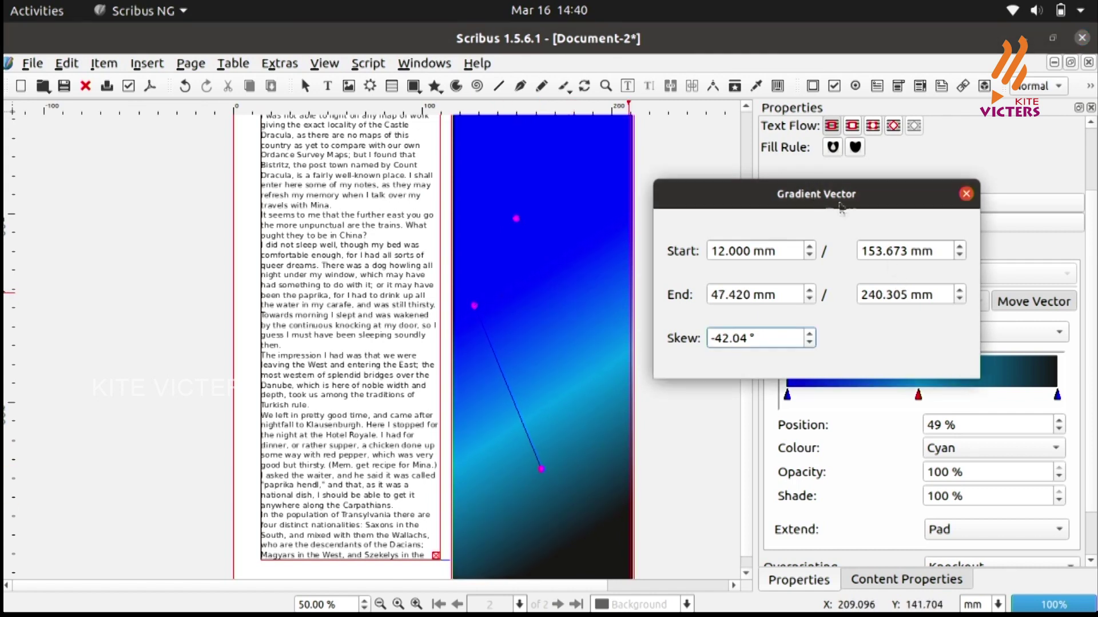
left_click_drag(819, 196, 778, 168)
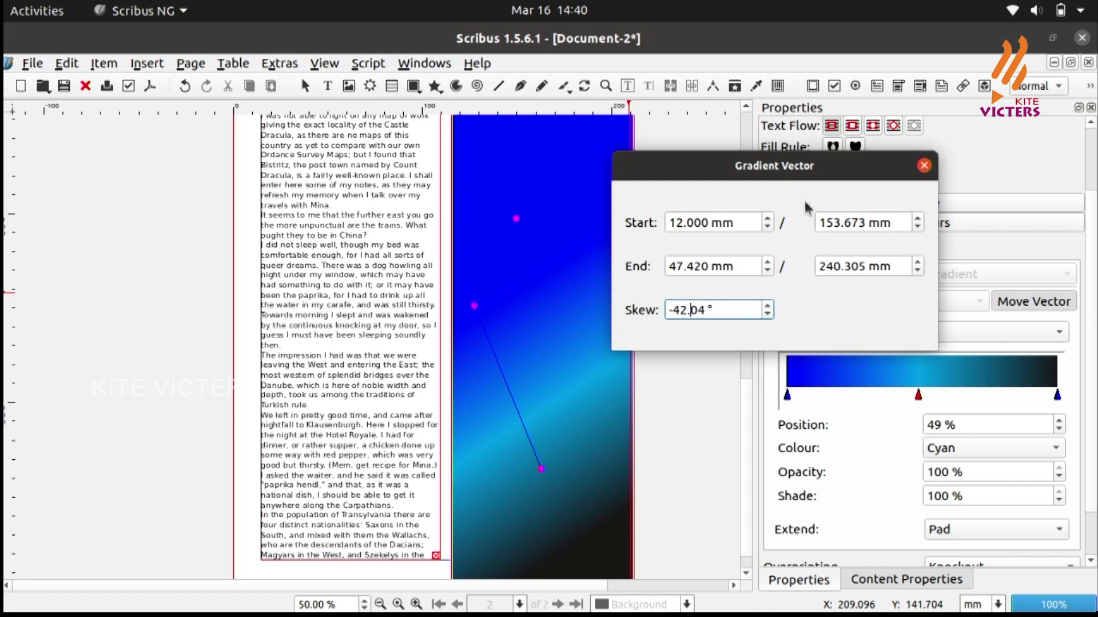
left_click(925, 166)
scroll(644, 343, "up", 1)
scroll(658, 405, "down", 1)
scroll(672, 429, "up", 1)
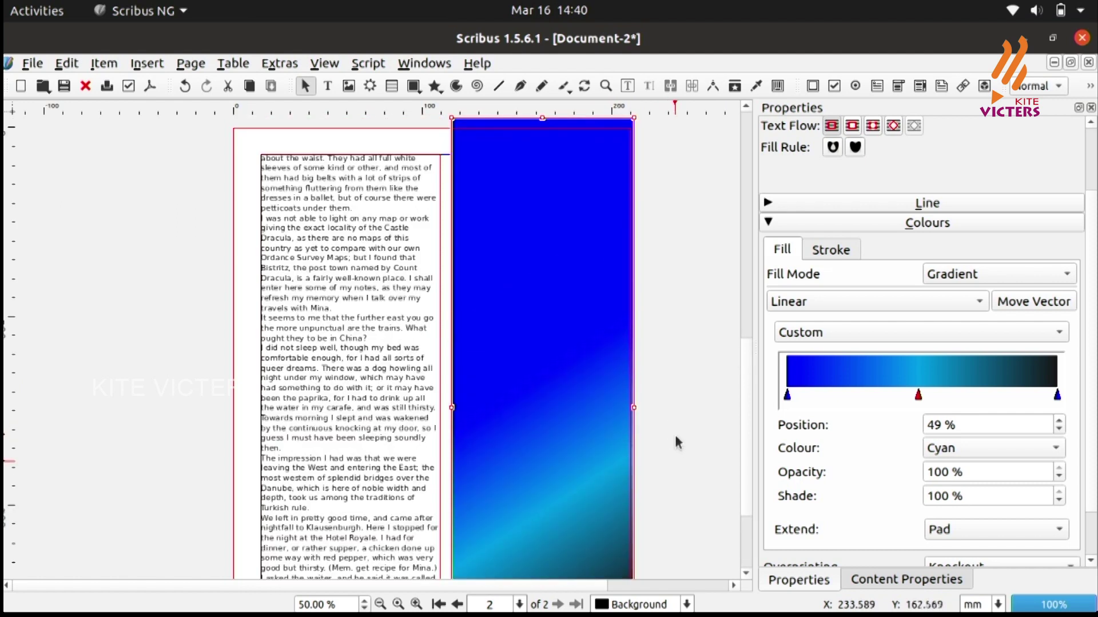
scroll(674, 435, "up", 2)
scroll(698, 458, "down", 2)
scroll(680, 445, "down", 1)
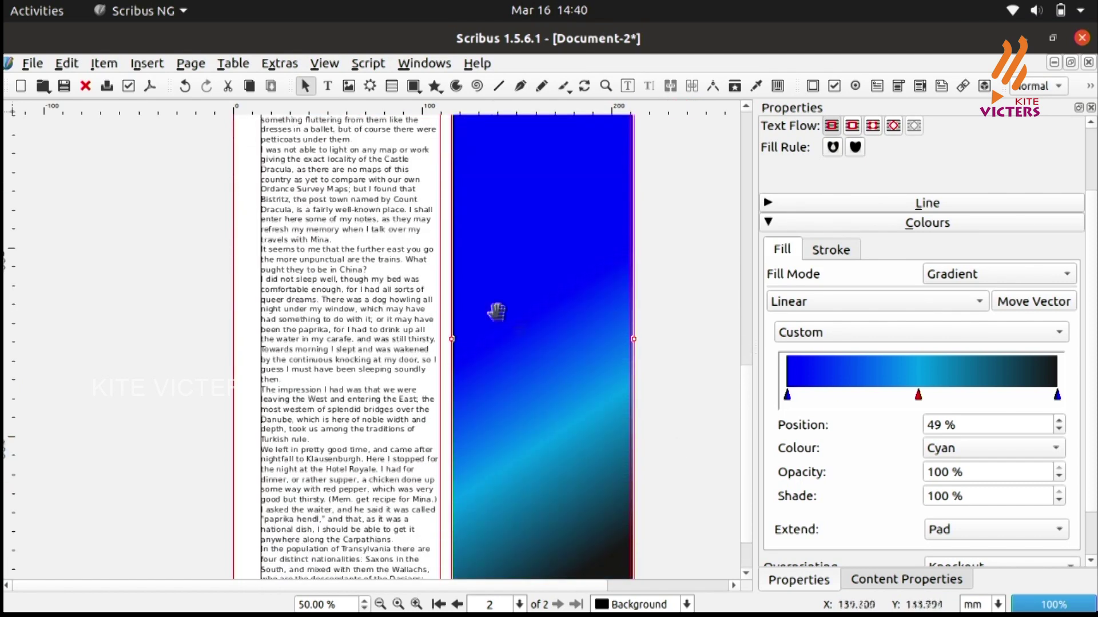
Turn on preview mode, examine the layout of both pages without frame outlines, and turn preview mode off.
scroll(647, 354, "up", 4)
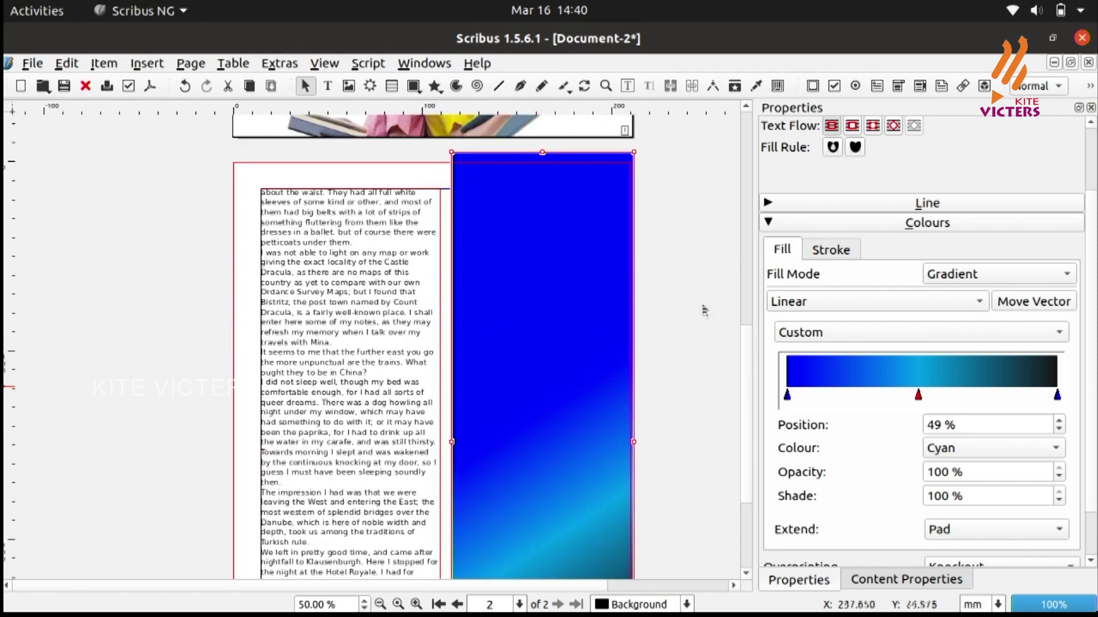
left_click(323, 64)
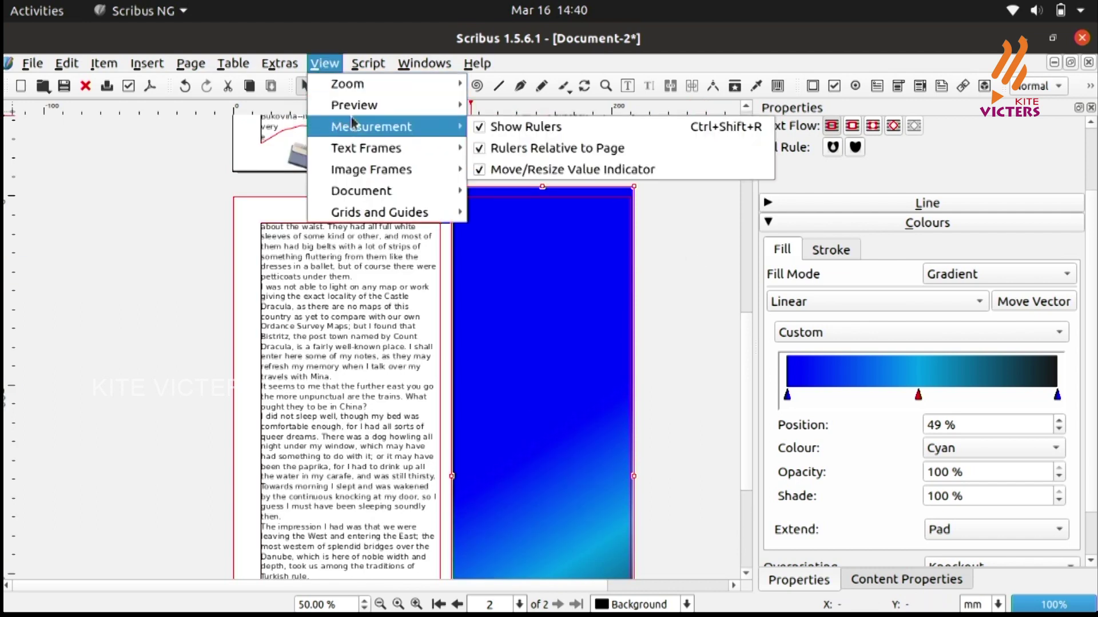
left_click(506, 105)
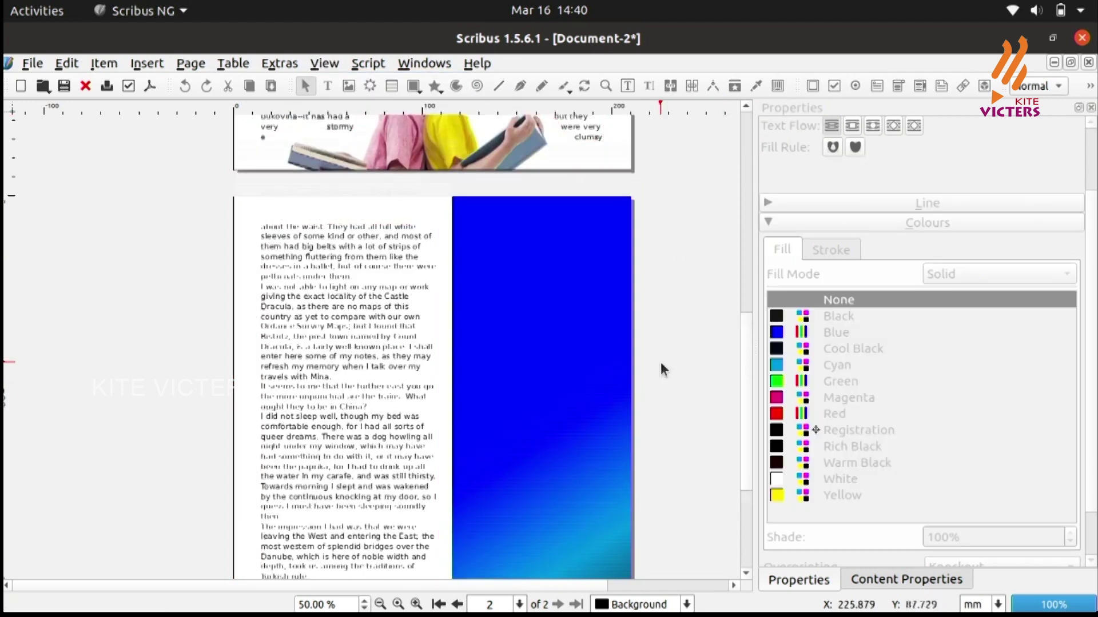
scroll(663, 368, "down", 6)
scroll(680, 393, "up", 12)
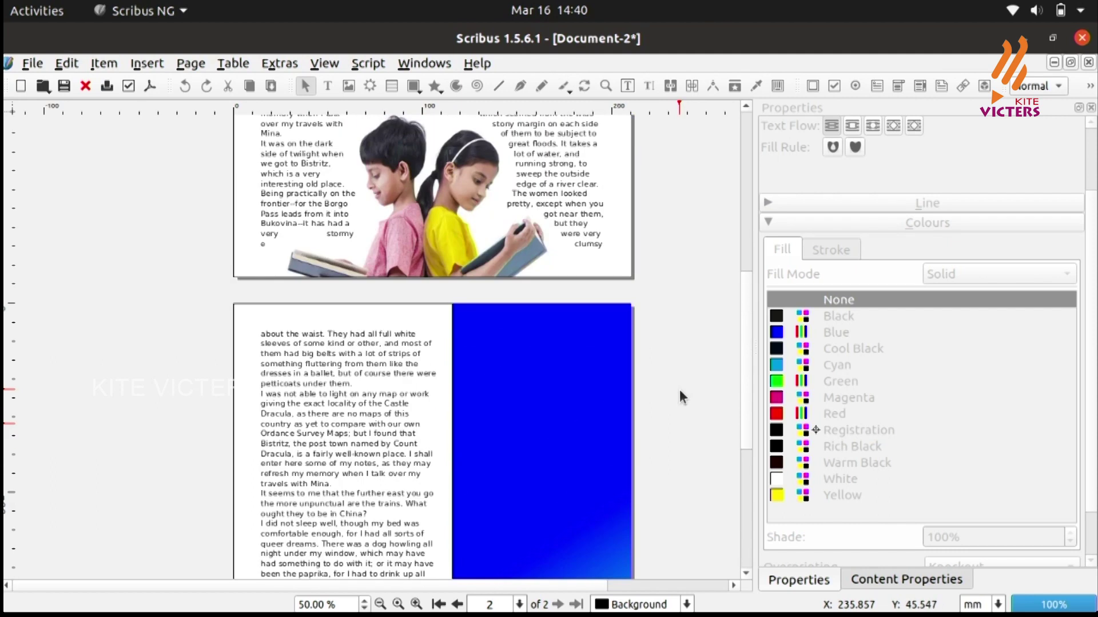
scroll(674, 383, "down", 4)
scroll(672, 373, "up", 5)
scroll(672, 375, "down", 6)
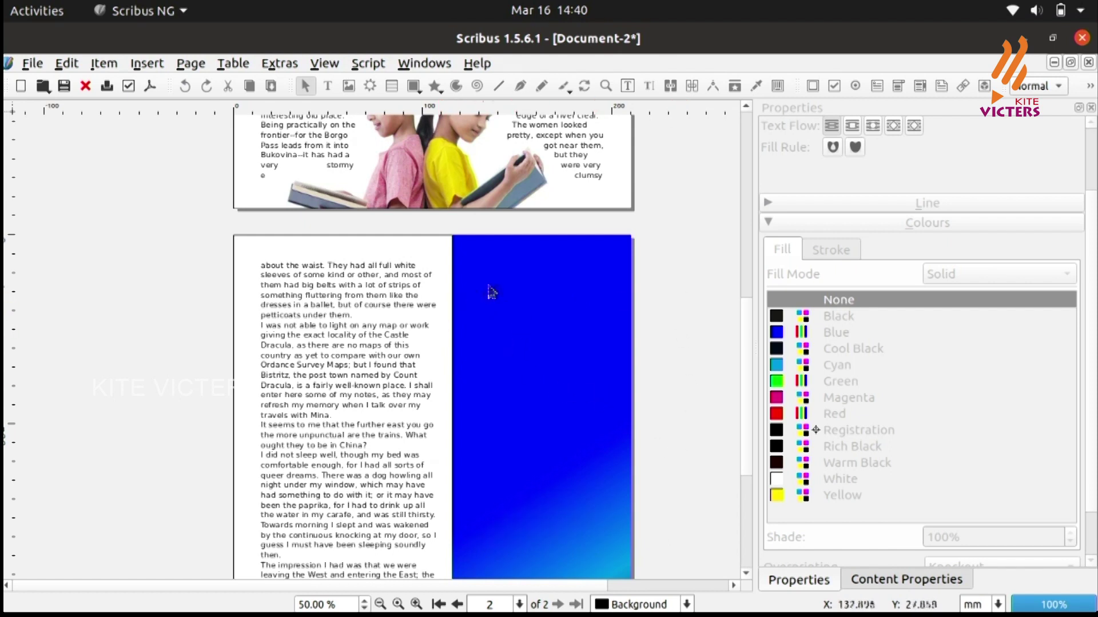
scroll(704, 353, "up", 4)
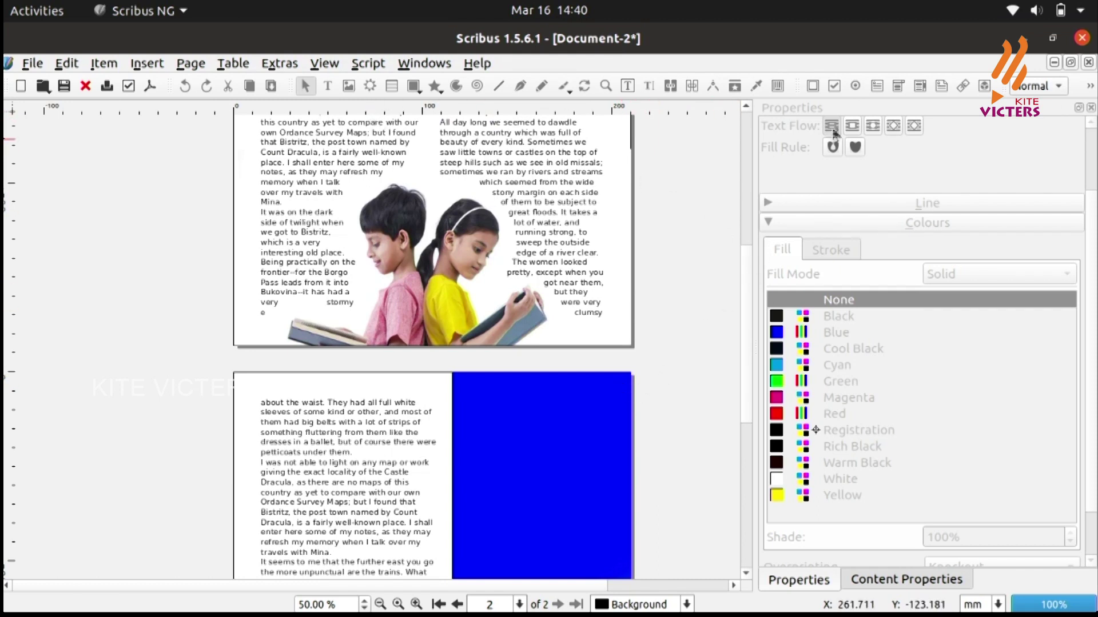
left_click(325, 64)
mouse_move(355, 105)
left_click(510, 108)
left_click(349, 86)
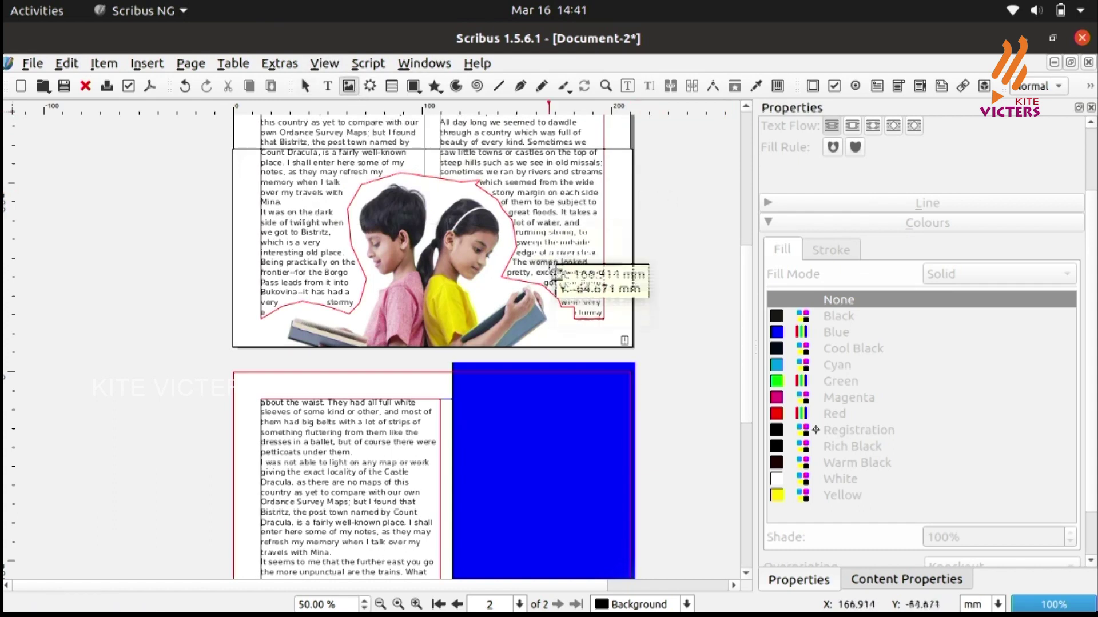
scroll(532, 277, "down", 4)
mouse_move(474, 230)
left_mouse_down()
mouse_move(532, 314)
mouse_move(618, 353)
left_mouse_up()
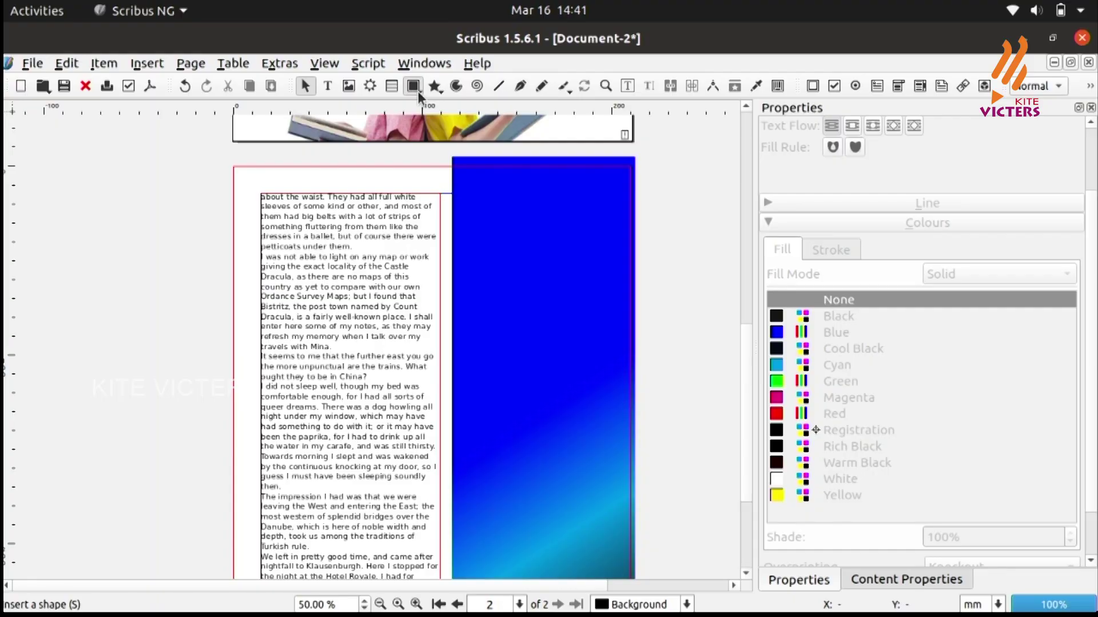
left_click(417, 91)
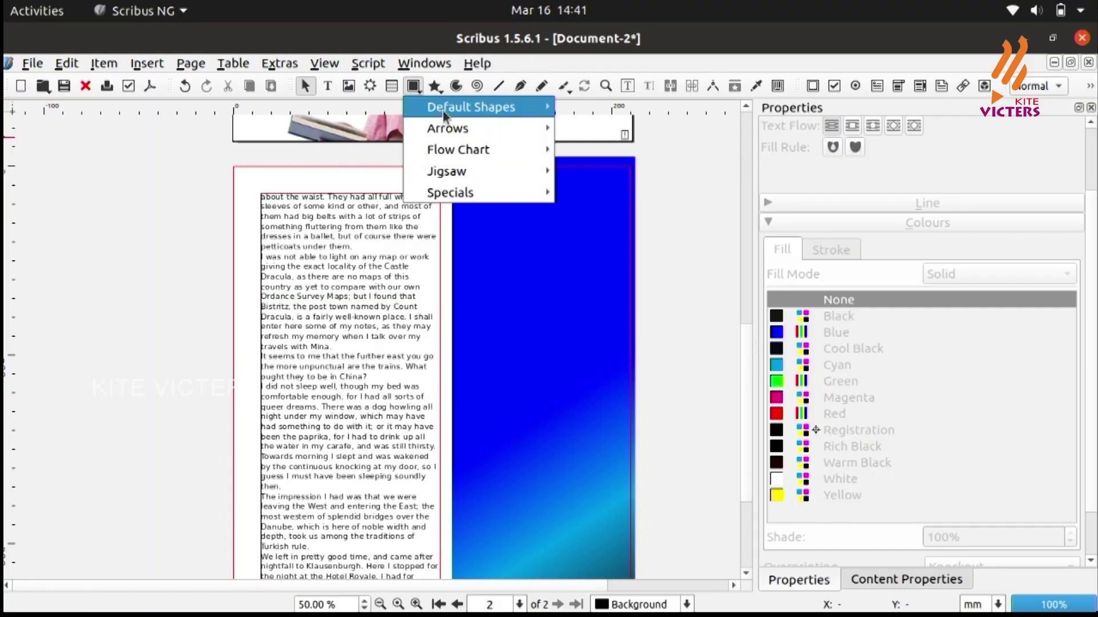
mouse_move(457, 108)
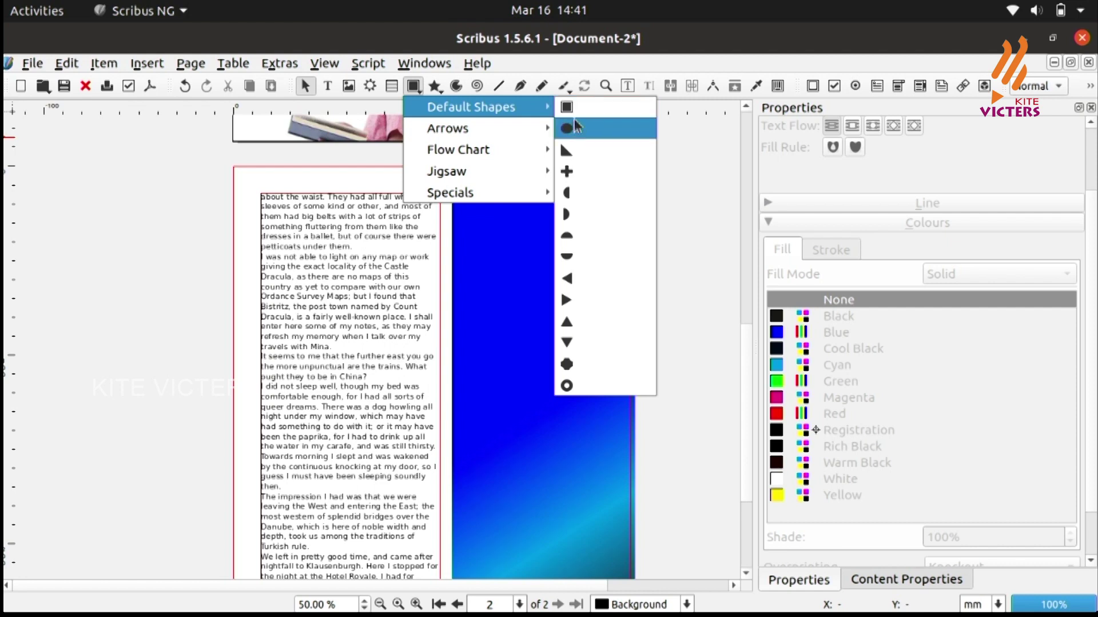
left_click(577, 150)
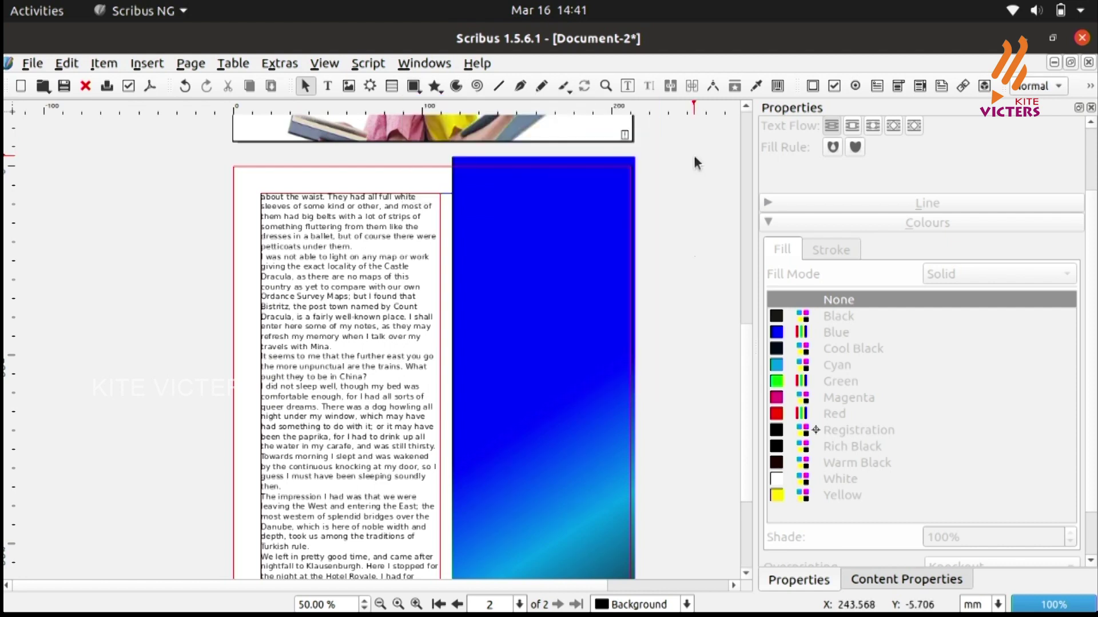
Draw a regular polygon about 59 × 56 mm on the upper part of the gradient panel, and set its corners to 6.
left_click(435, 87)
left_click_drag(482, 210, 595, 316)
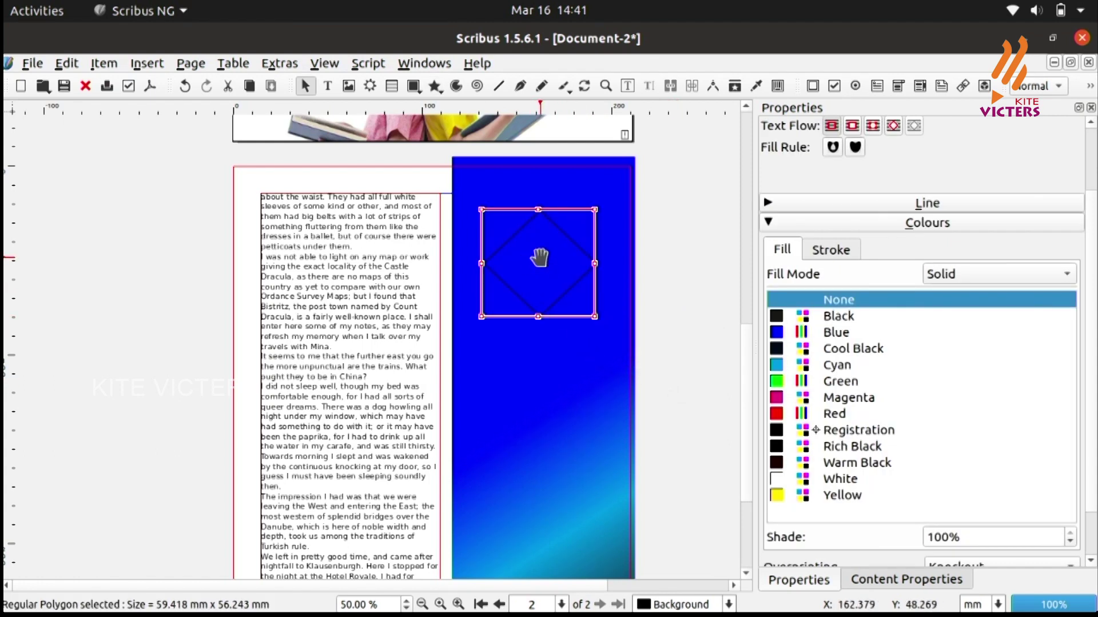
double_click(549, 277)
left_click_drag(513, 117, 707, 151)
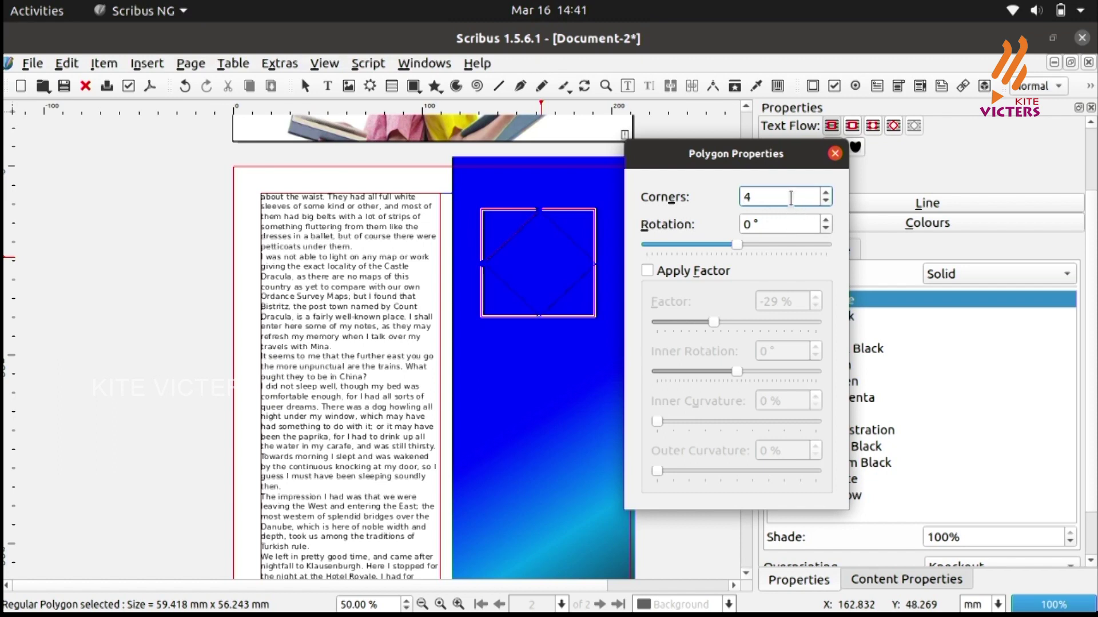
scroll(789, 200, "up", 1)
scroll(790, 200, "up", 1)
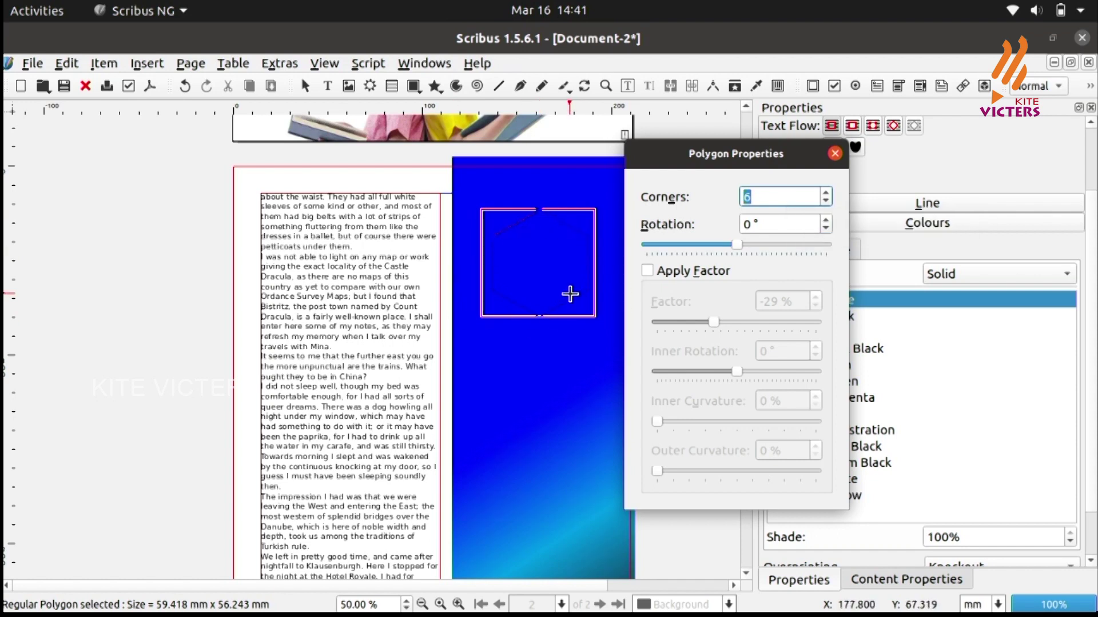
scroll(789, 192, "up", 10)
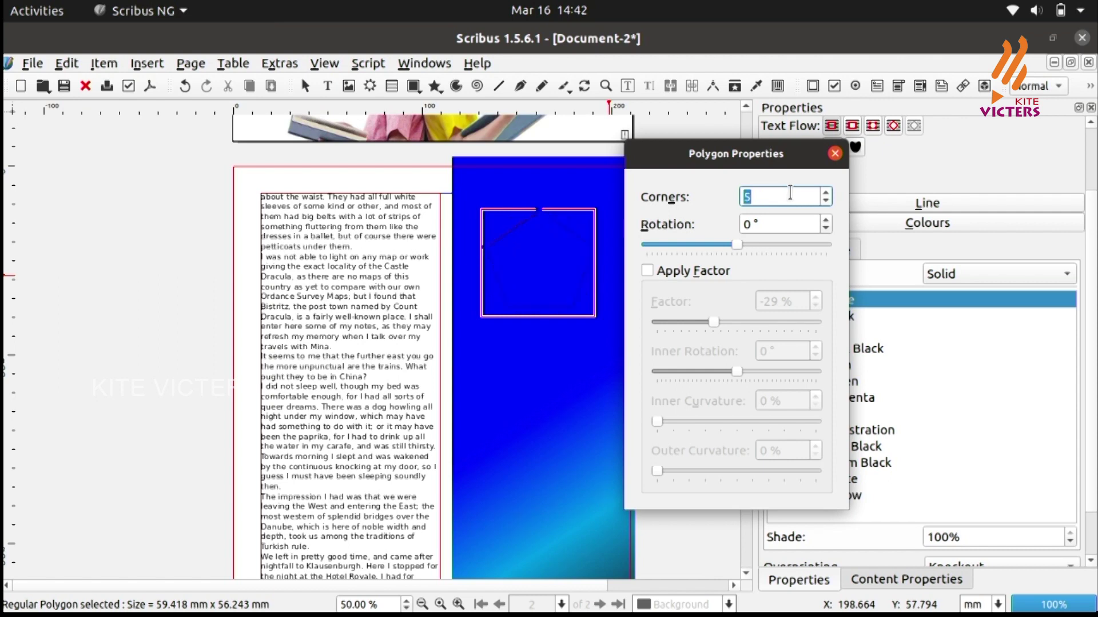
scroll(790, 192, "up", 1)
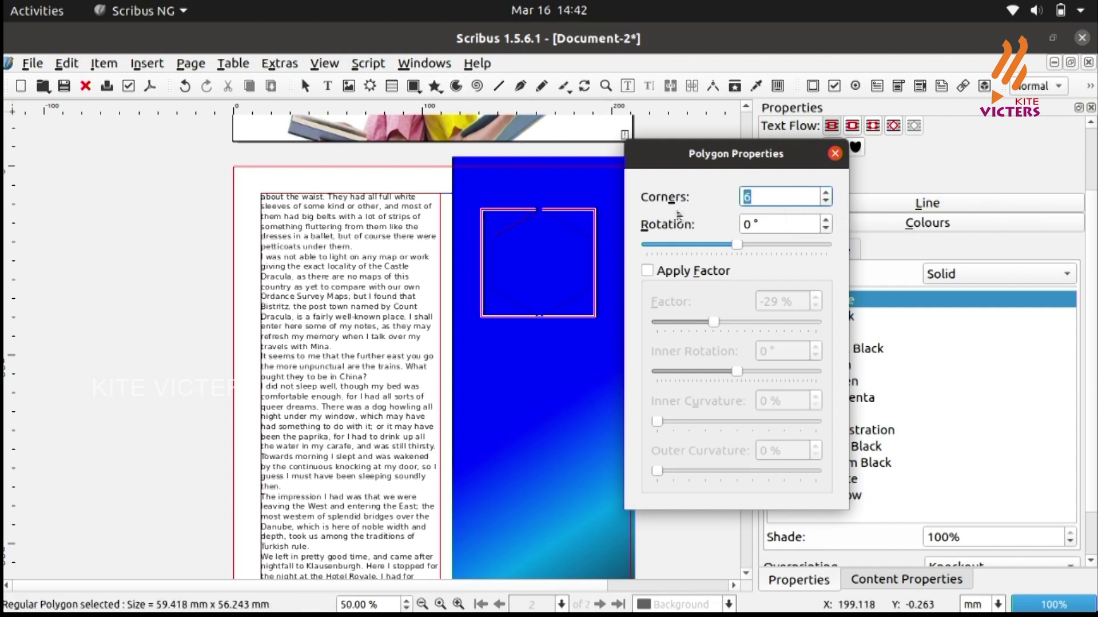
Try applying a factor of -33 % to the hexagon's shape, and turn the factor off.
left_click(651, 270)
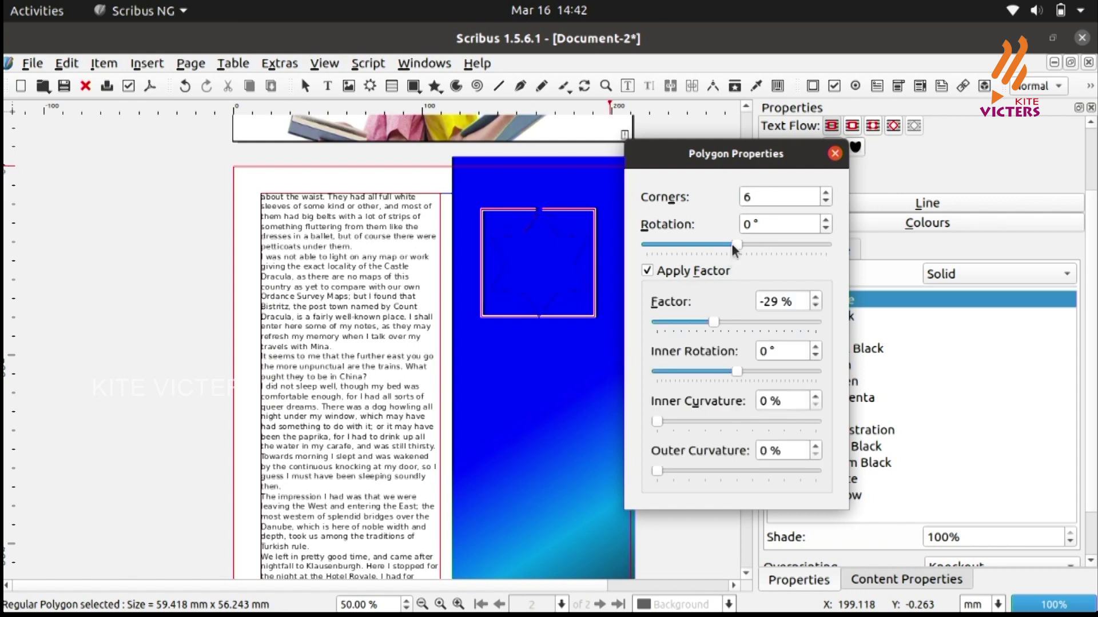
mouse_move(714, 327)
left_mouse_down()
mouse_move(761, 326)
mouse_move(684, 323)
mouse_move(718, 314)
mouse_move(711, 320)
left_mouse_up()
left_click(647, 272)
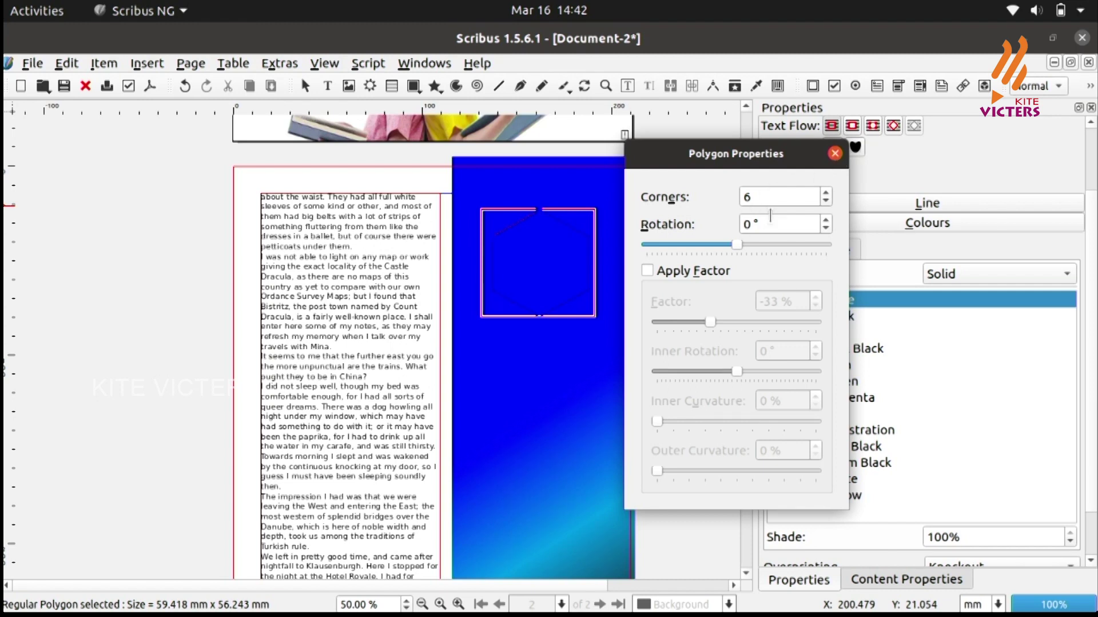
Close the polygon settings, enlarge the hexagon to about 86.5 × 86 mm, and shift it down on the gradient panel.
left_click(835, 153)
left_click(505, 291)
left_click(505, 314)
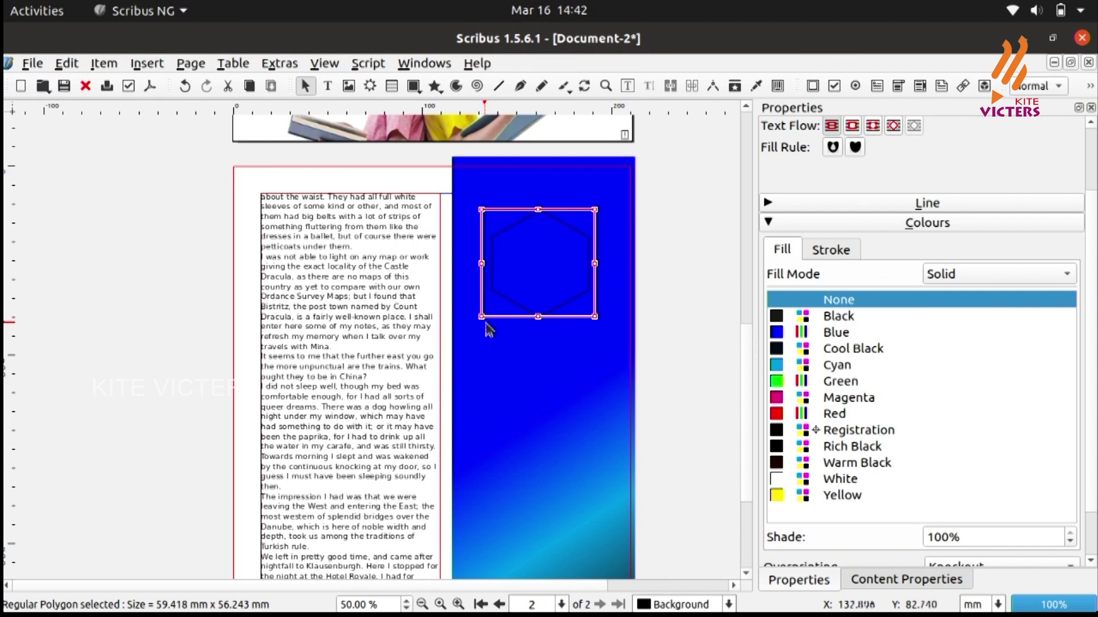
left_click_drag(481, 316, 431, 372)
left_click_drag(508, 337, 523, 367)
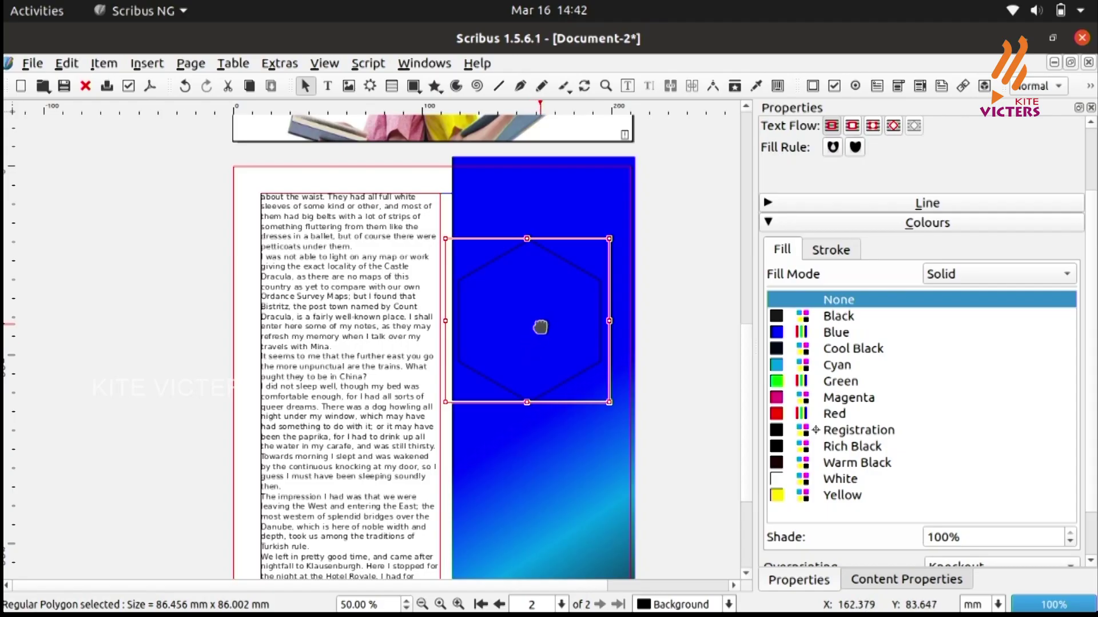
Convert the hexagon to an image frame, and move it slightly up and left so it overlaps the text column.
right_click(540, 327)
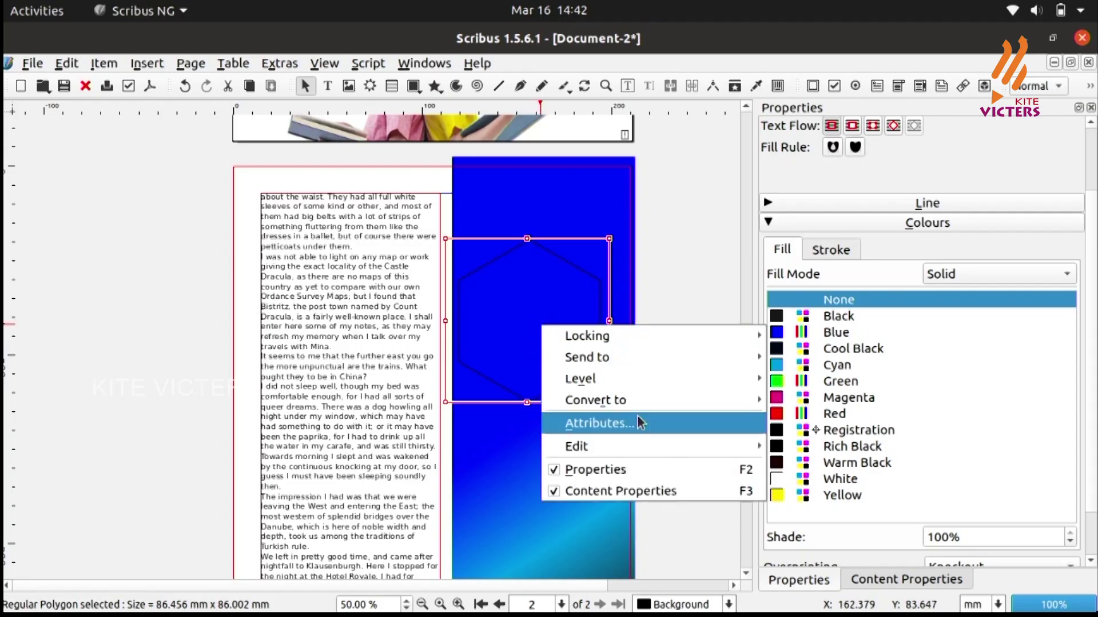
mouse_move(642, 400)
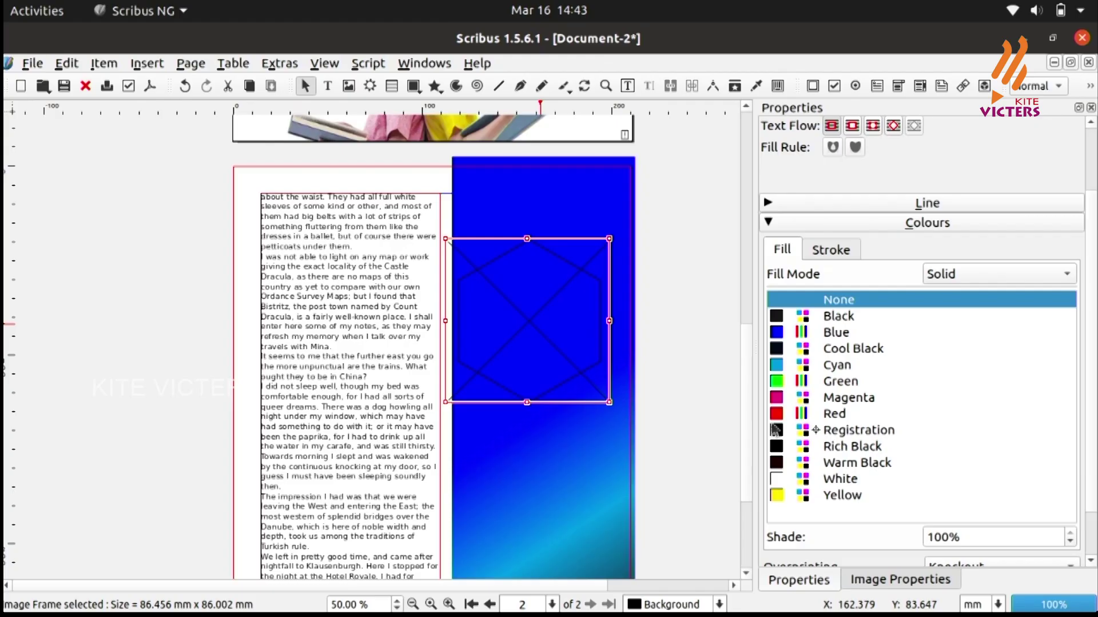
double_click(515, 324)
mouse_move(515, 323)
left_mouse_down()
mouse_move(490, 303)
mouse_move(502, 305)
left_mouse_up()
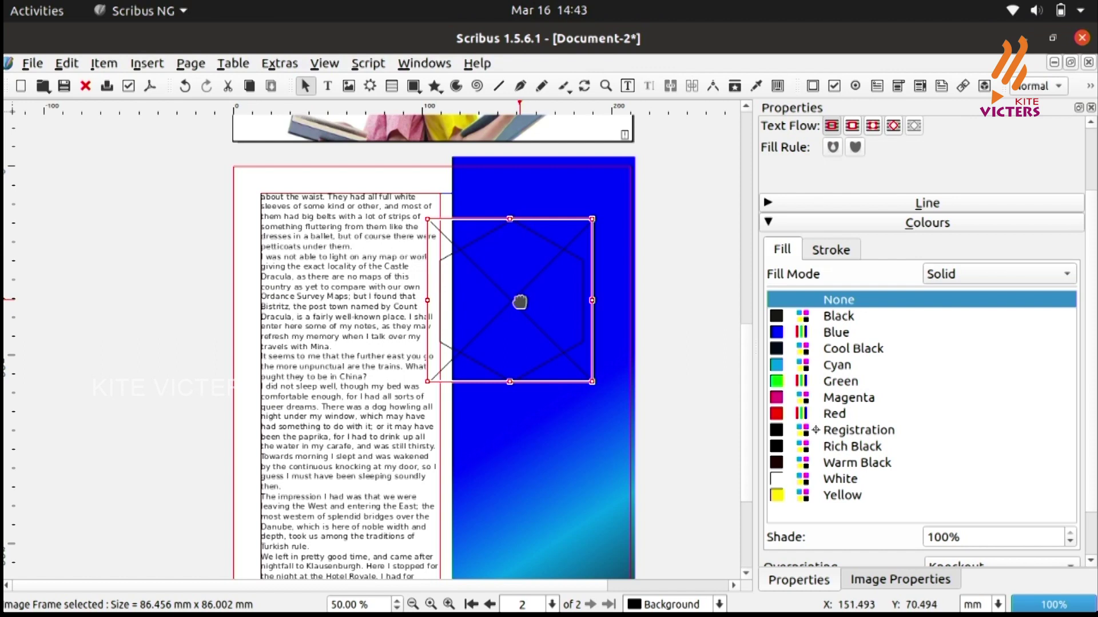
Browse the reading folder and preview candidate pictures for the hexagonal image frame.
double_click(519, 299)
left_click(492, 283)
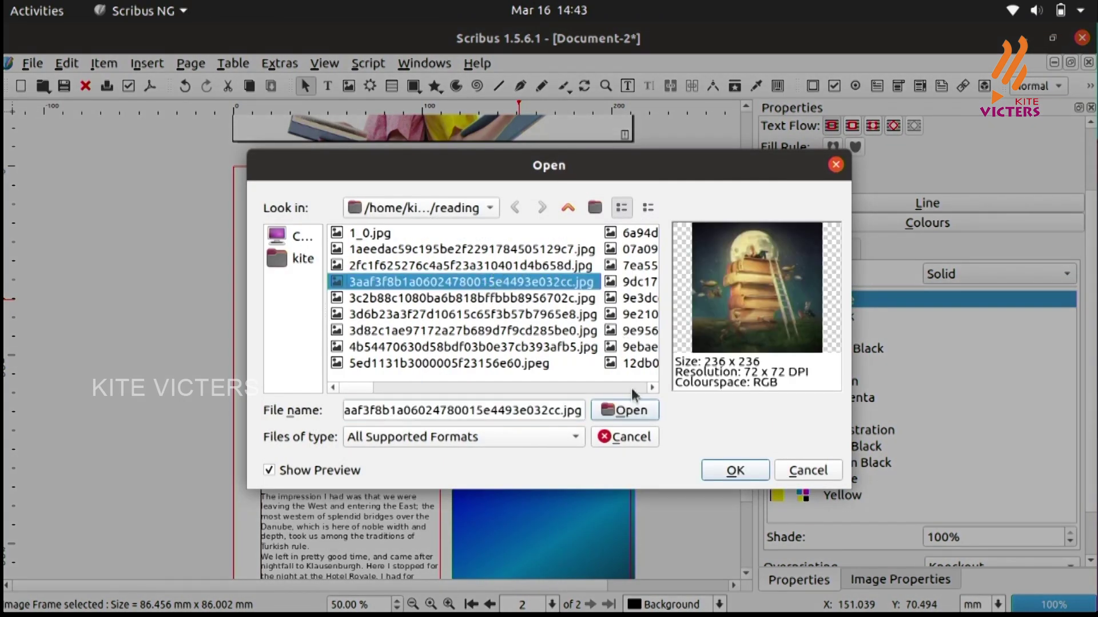
left_click(651, 387)
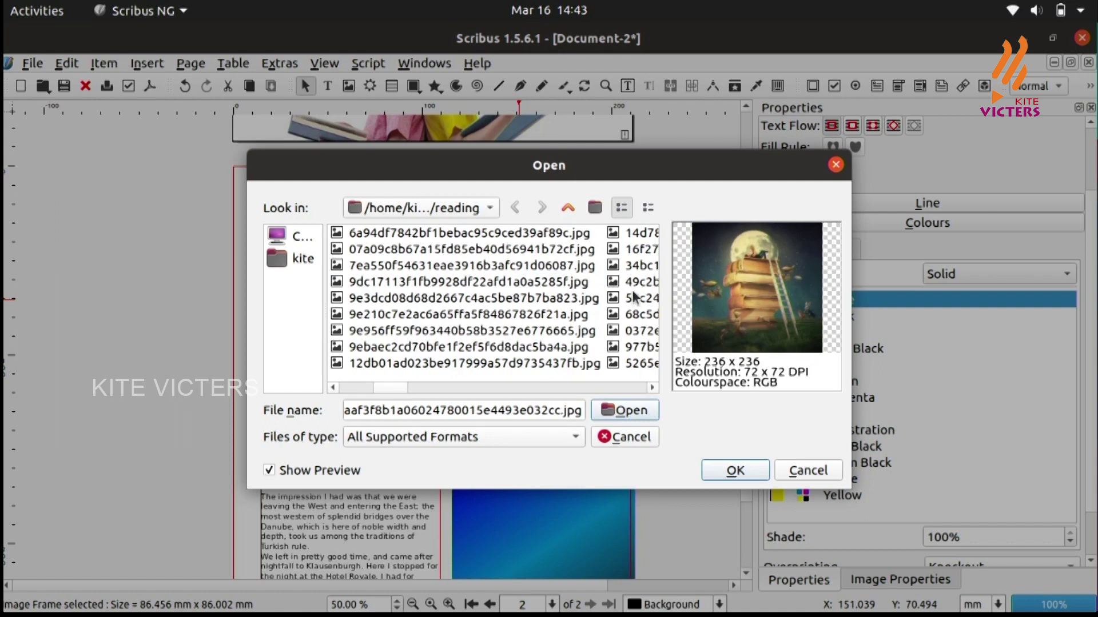
left_click(633, 294)
left_click(652, 387)
left_click(473, 337)
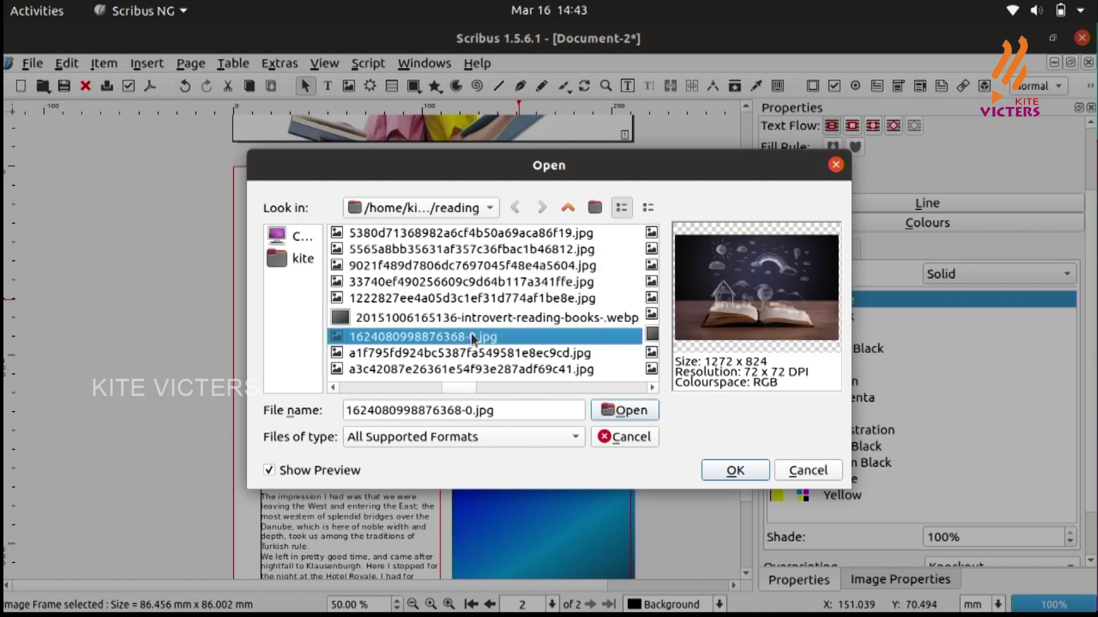
left_click(553, 297)
key("Up")
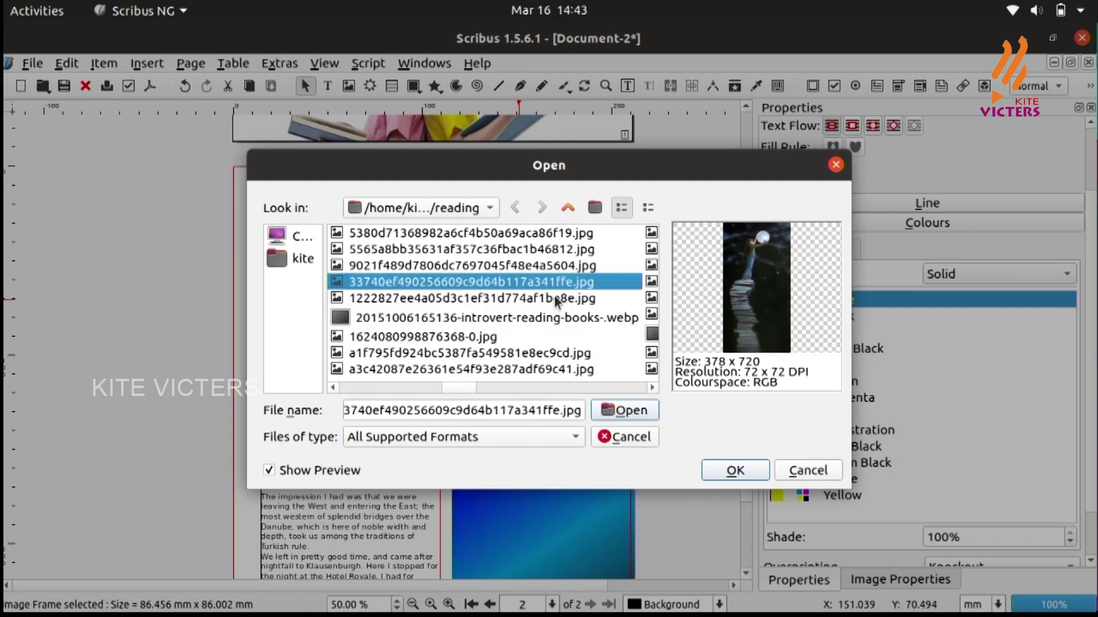
key("Right")
key("Down")
key("Down")
key("Down")
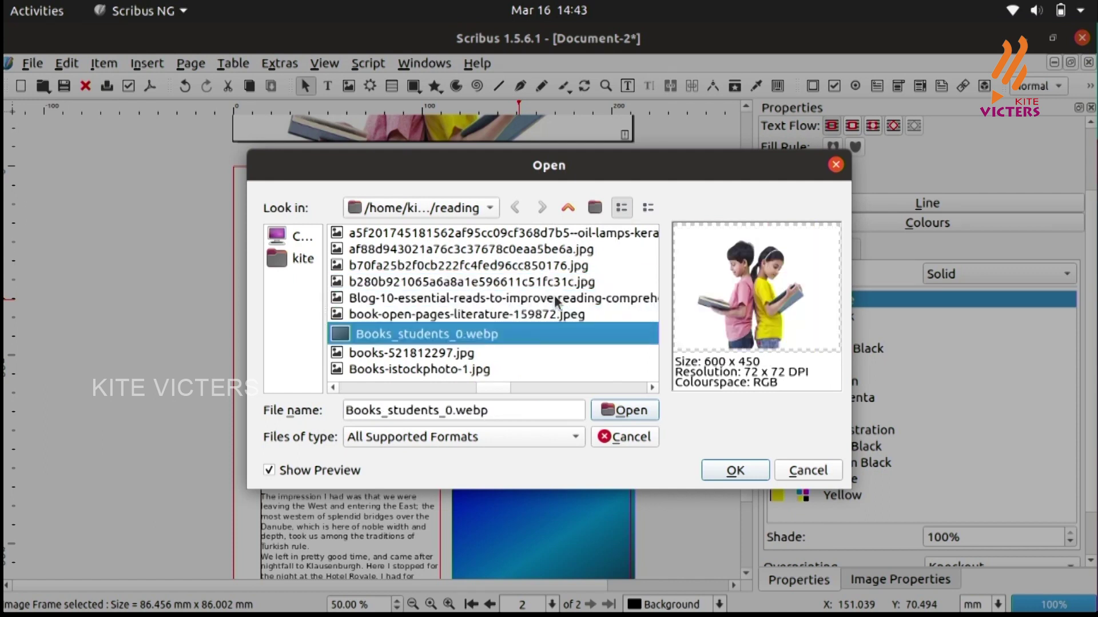
key("Down")
key("Down")
key("Up")
key("Up")
key("Up")
key("Up")
key("Up")
Load the picture 68c5dcf8eed1.jpg from the reading folder into the hexagonal image frame.
key("6")
left_click(408, 299)
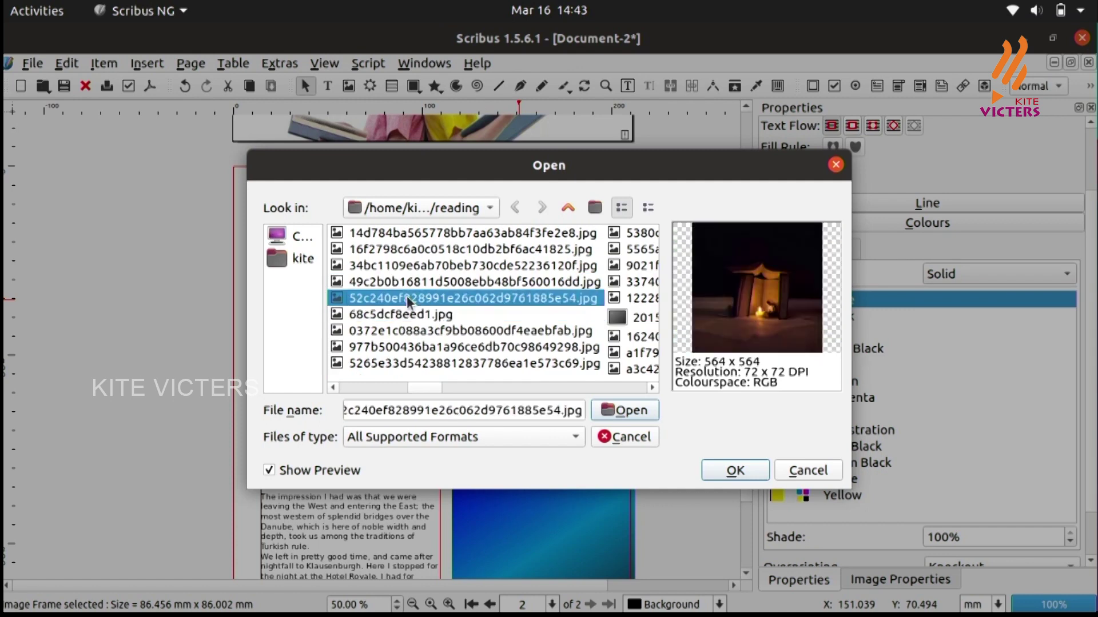
left_click(404, 314)
left_click(418, 296)
left_click(404, 315)
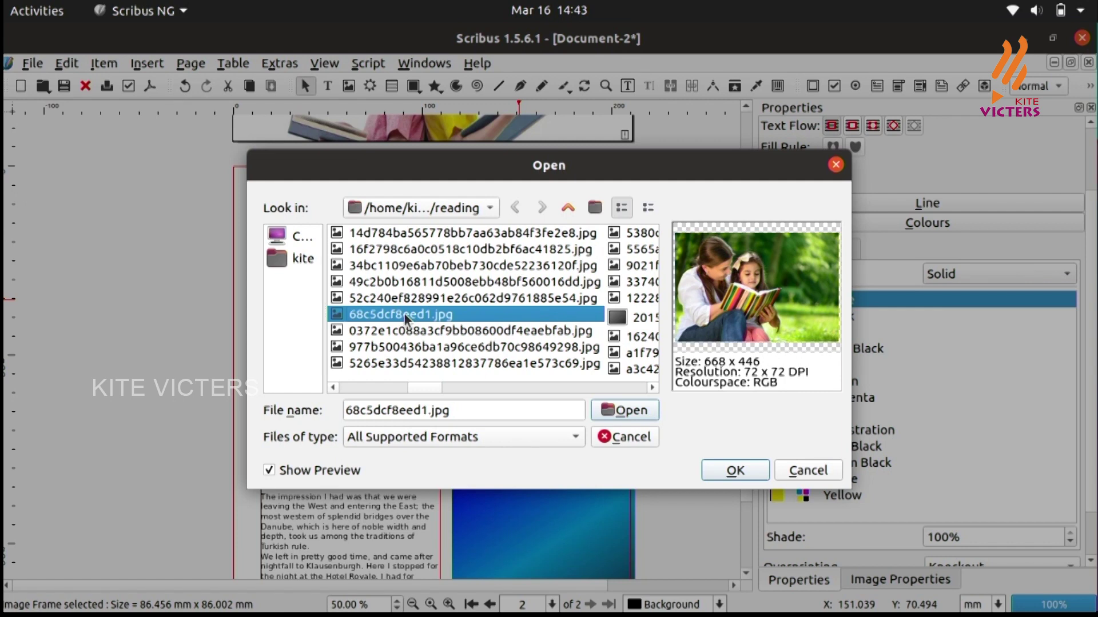
left_click(746, 472)
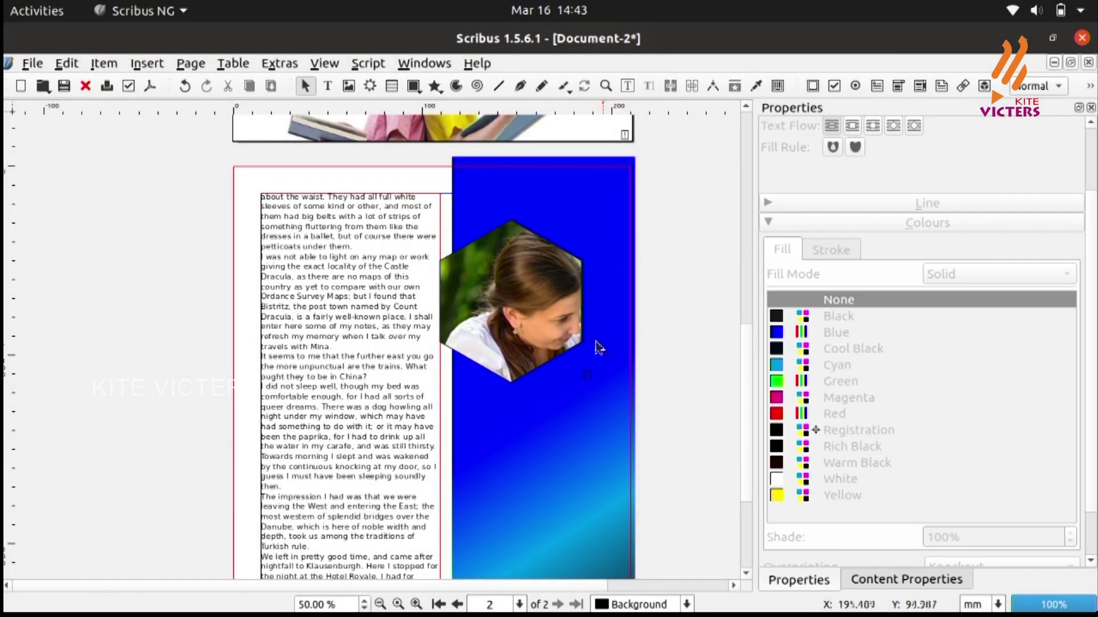
Adjust the picture inside the hexagonal image frame to fit the frame.
left_click(586, 346)
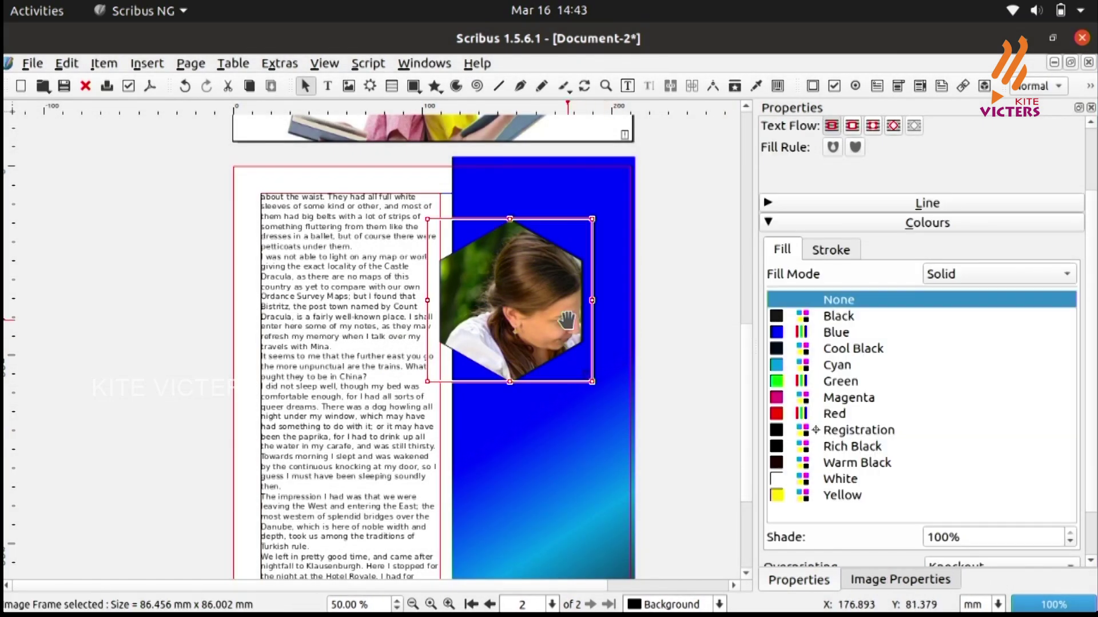
scroll(595, 371, "up", 1)
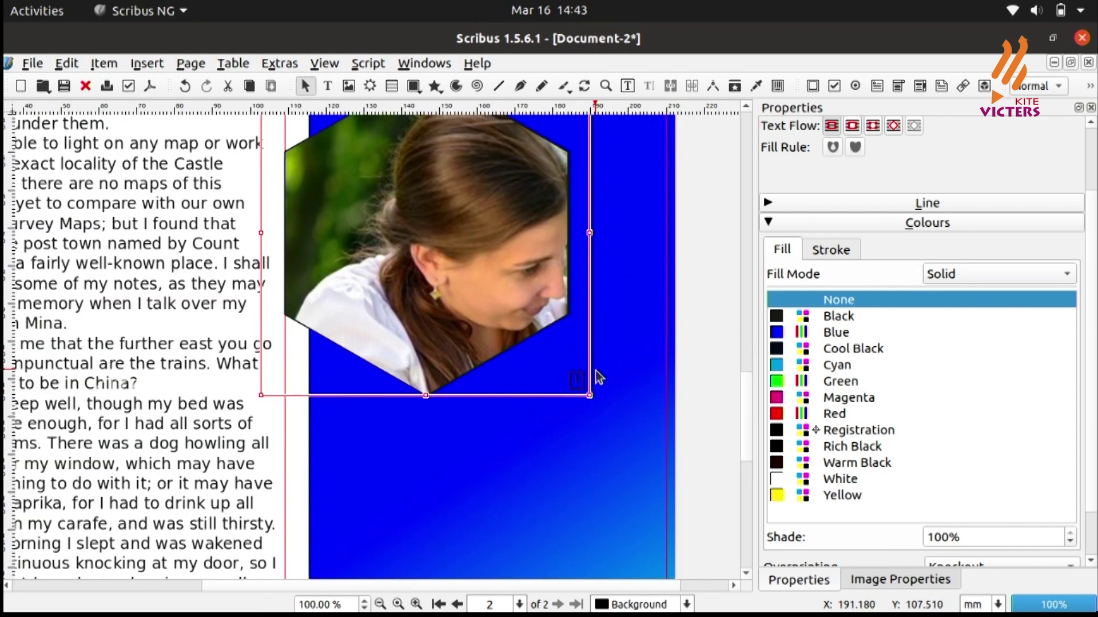
scroll(594, 371, "up", 3)
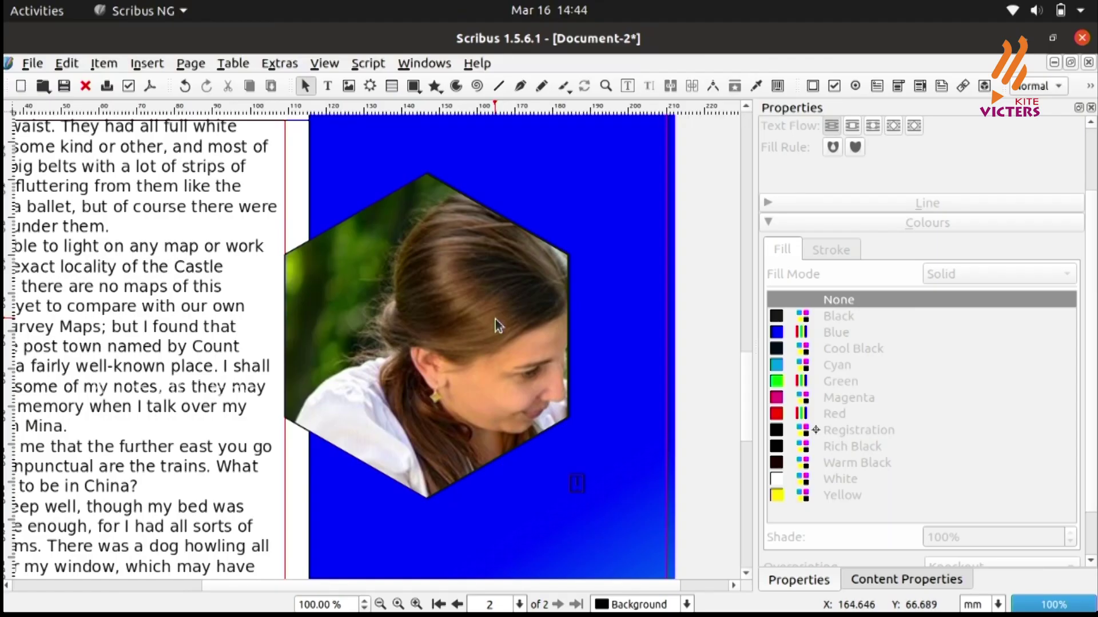
left_click(495, 319)
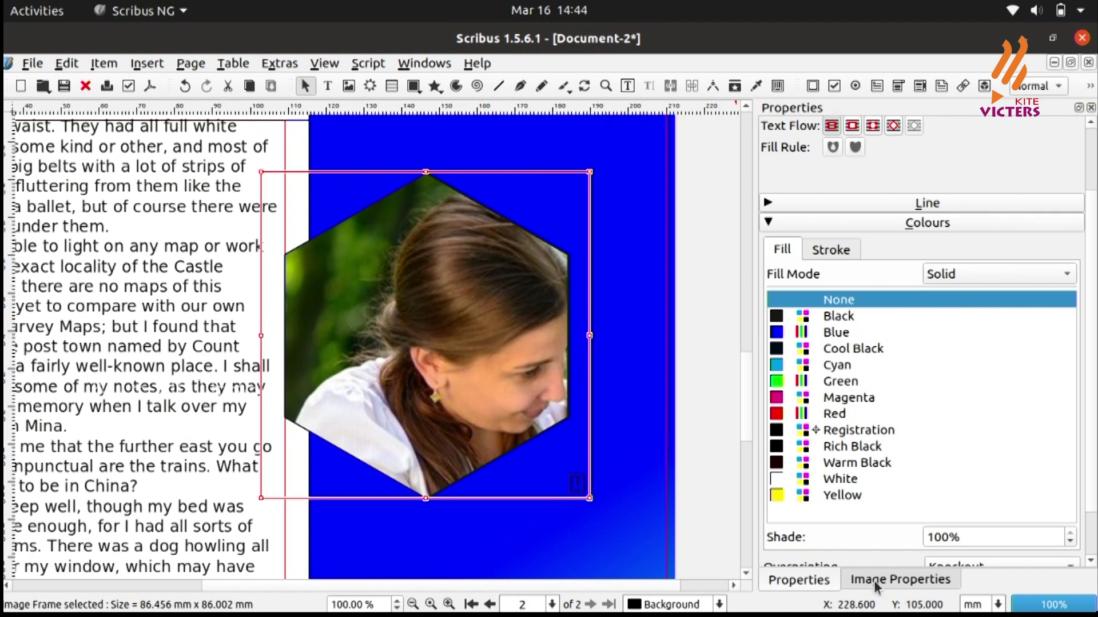
left_click(894, 582)
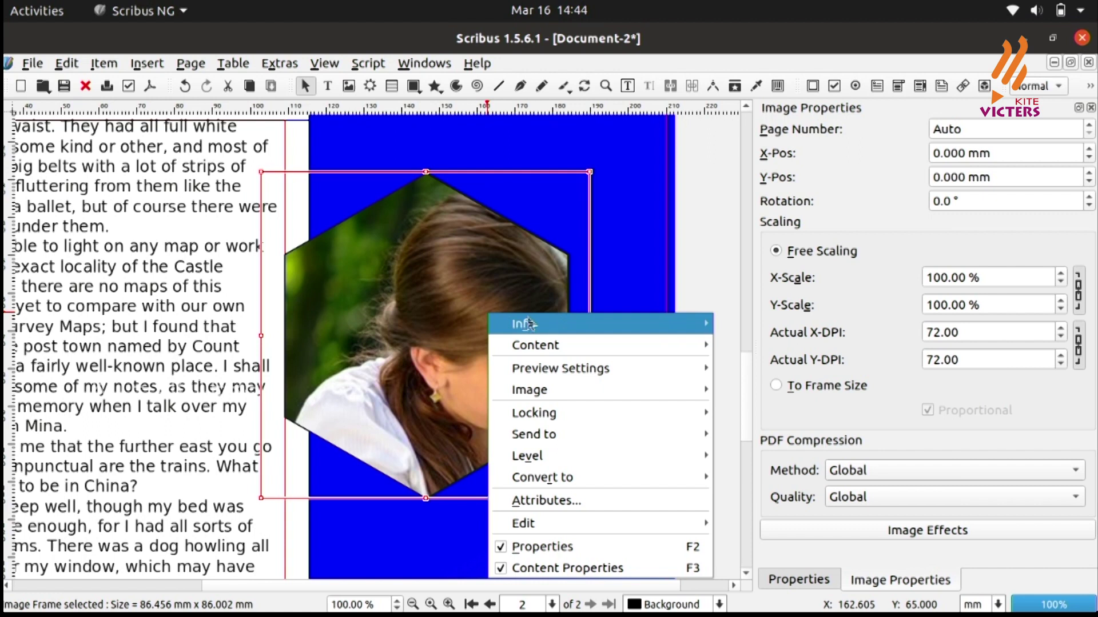
key("Escape")
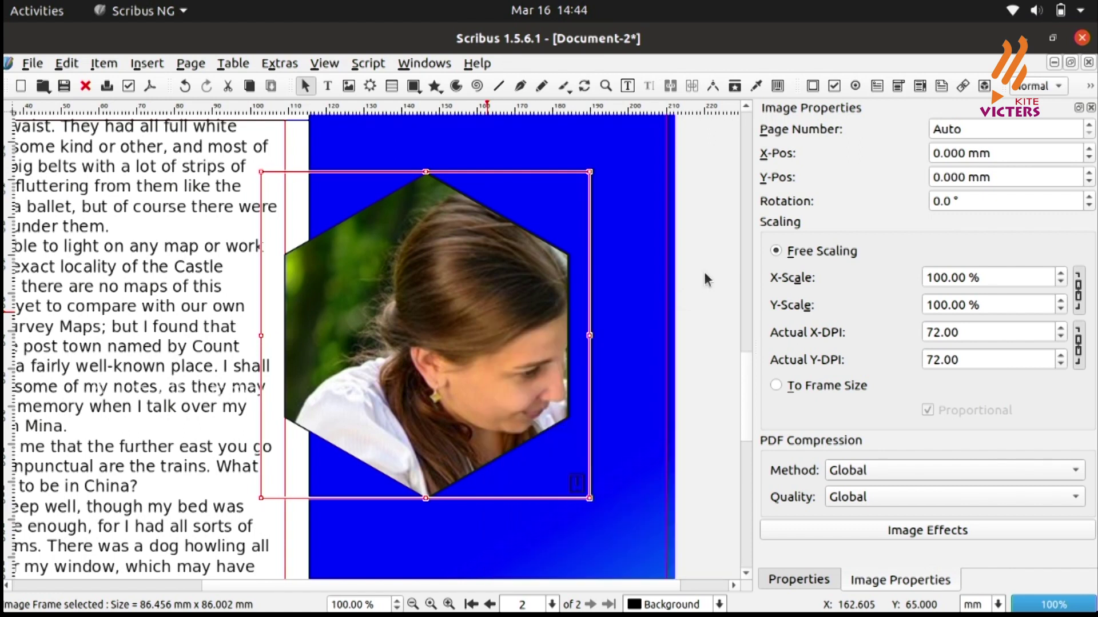
right_click(451, 305)
mouse_move(551, 379)
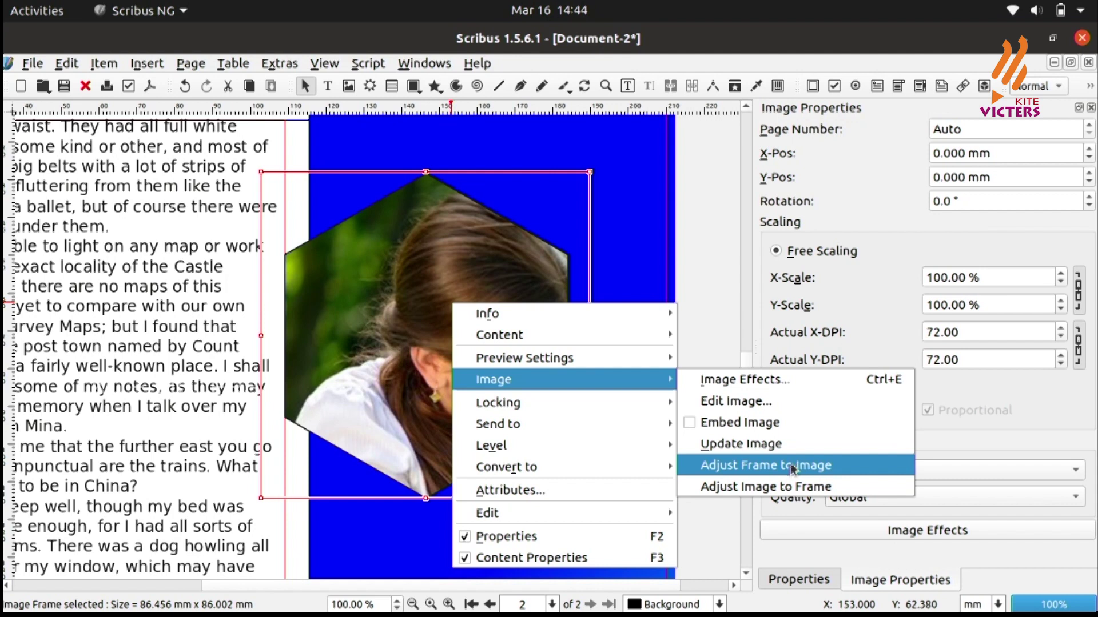
left_click(762, 487)
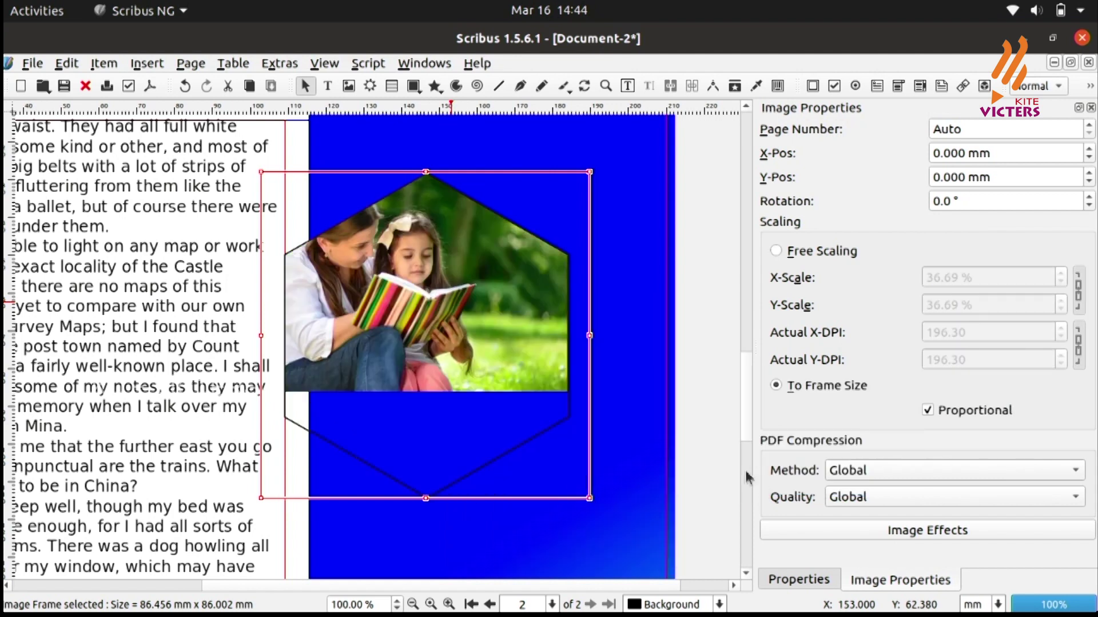
left_click(709, 455)
Switch the hexagonal picture to free scaling and enlarge it to 54.69 % in both directions so it fills the frame.
left_click(416, 309)
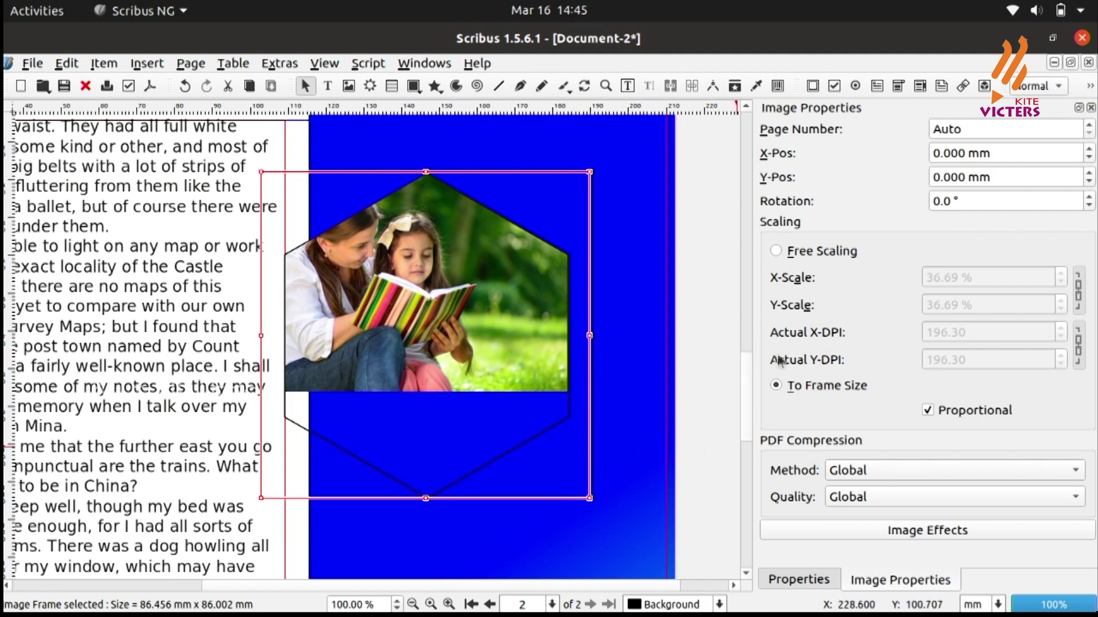
left_click(776, 252)
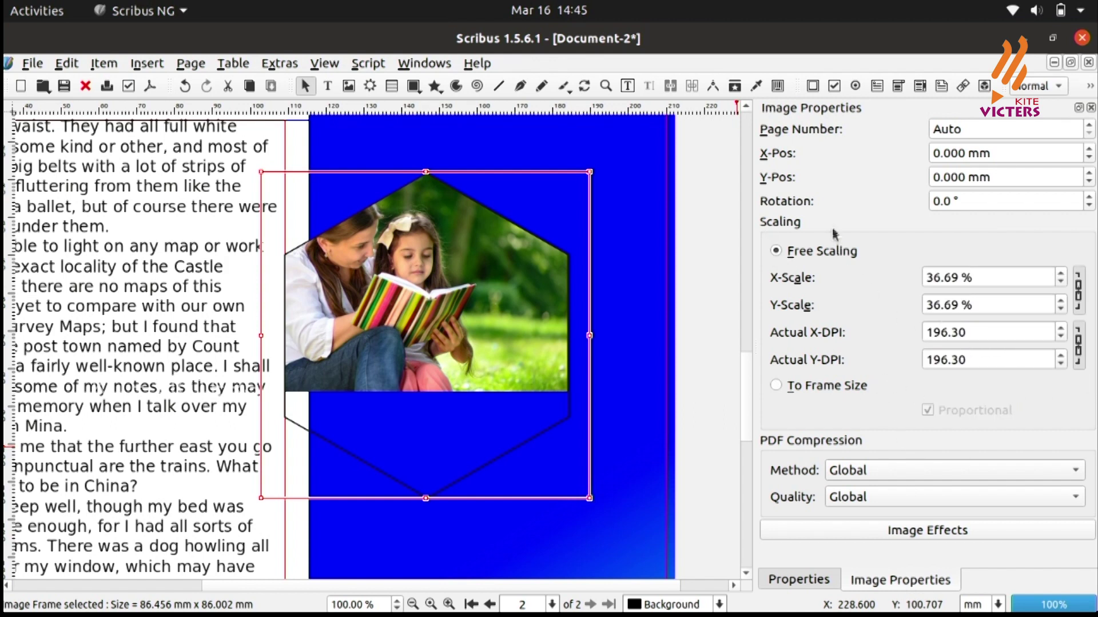
left_click(1017, 280)
scroll(1015, 281, "up", 10)
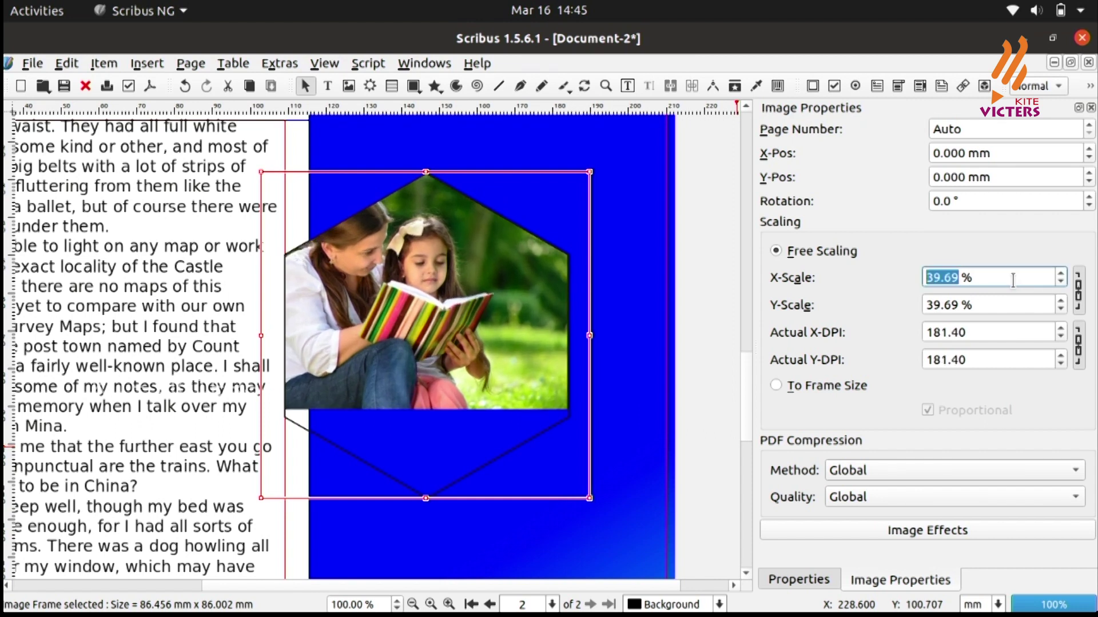
scroll(1012, 280, "up", 5)
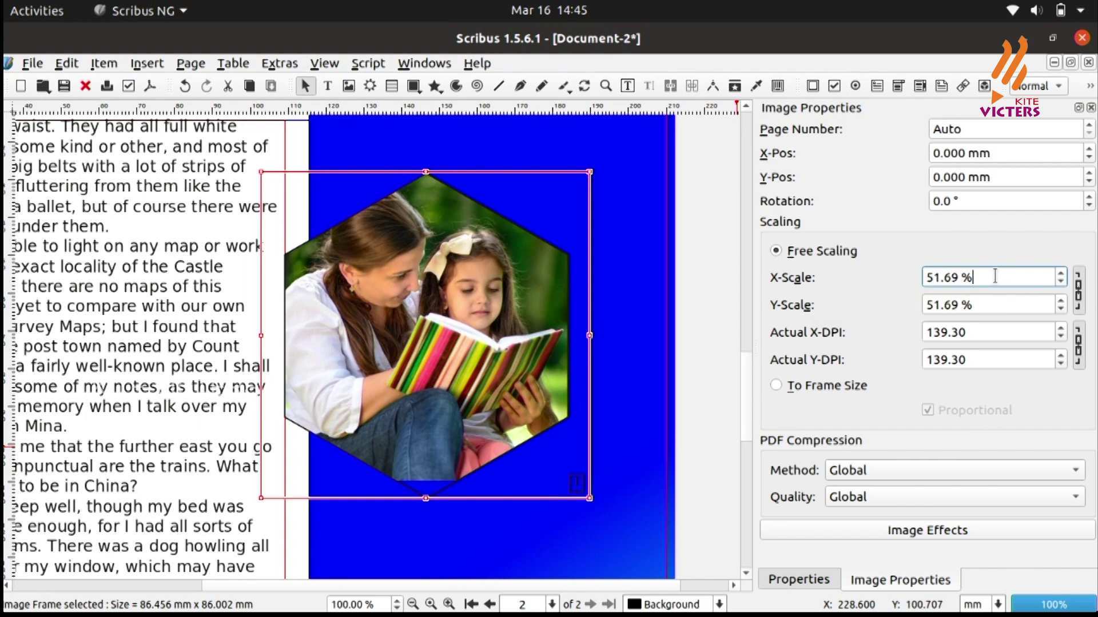
scroll(994, 276, "up", 6)
scroll(994, 276, "down", 4)
scroll(994, 277, "up", 1)
scroll(994, 276, "down", 1)
scroll(994, 276, "up", 2)
scroll(994, 276, "down", 2)
scroll(994, 277, "up", 1)
left_click(698, 347)
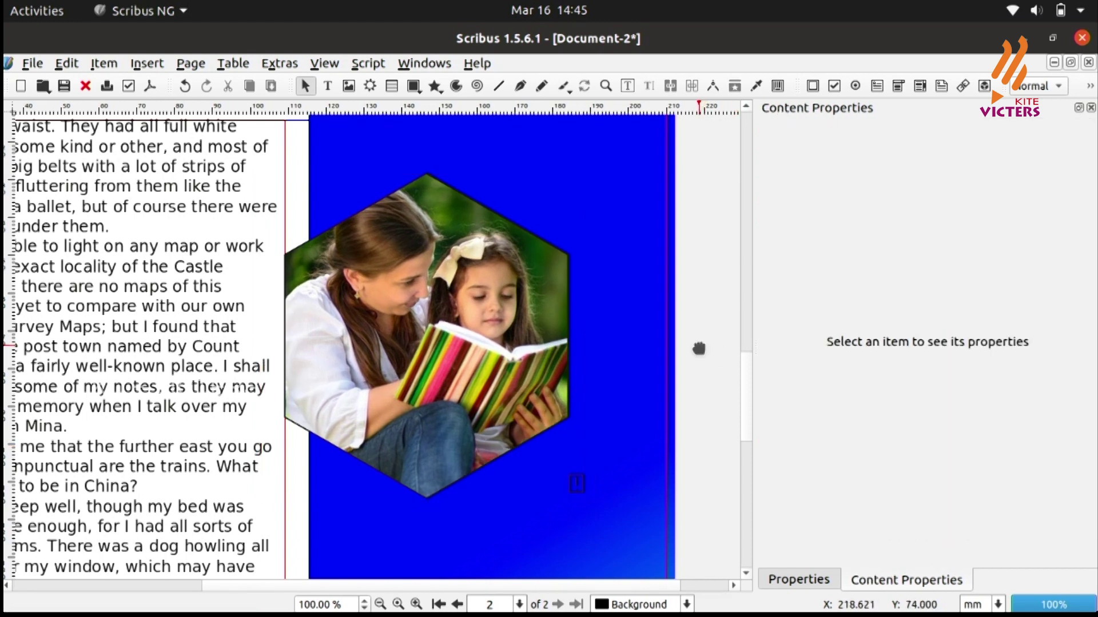
Set the hexagonal picture's preview to full resolution.
left_click(469, 343)
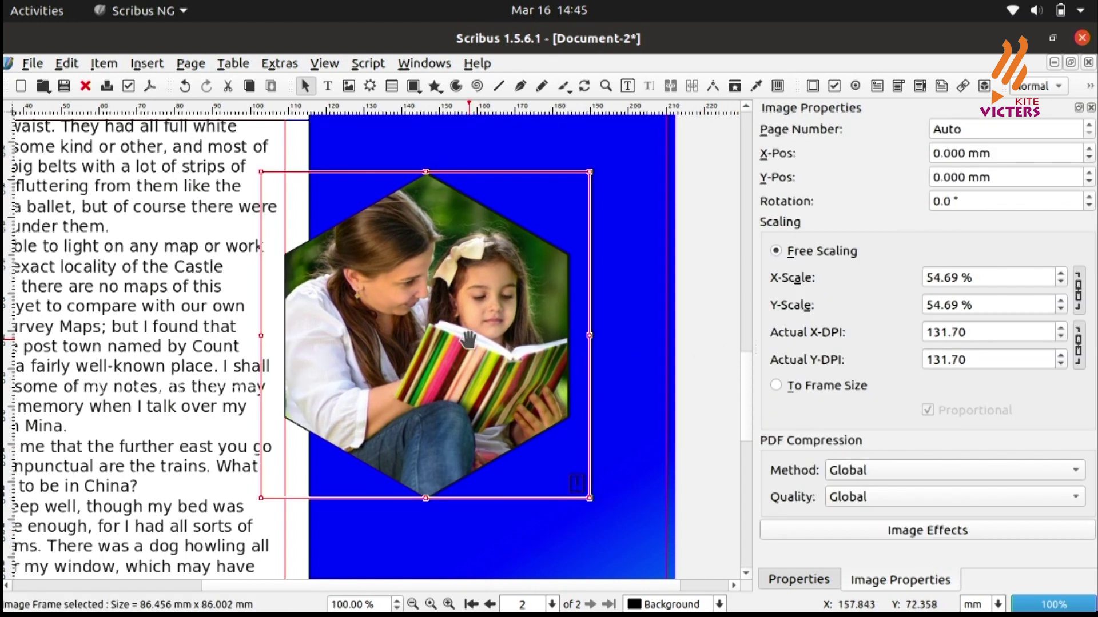
right_click(469, 341)
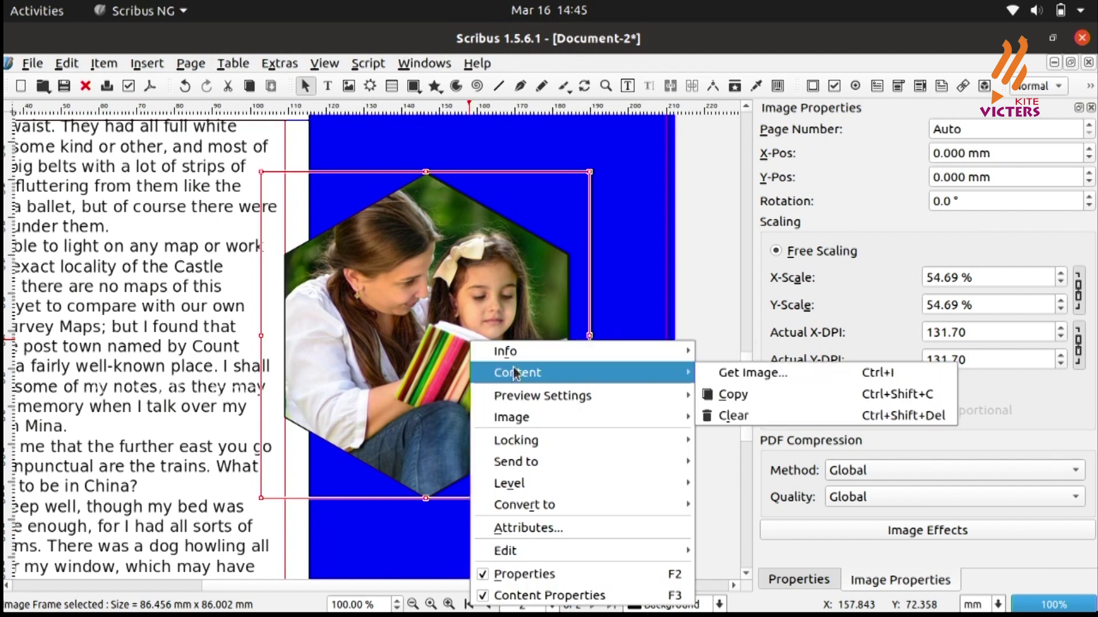
mouse_move(594, 398)
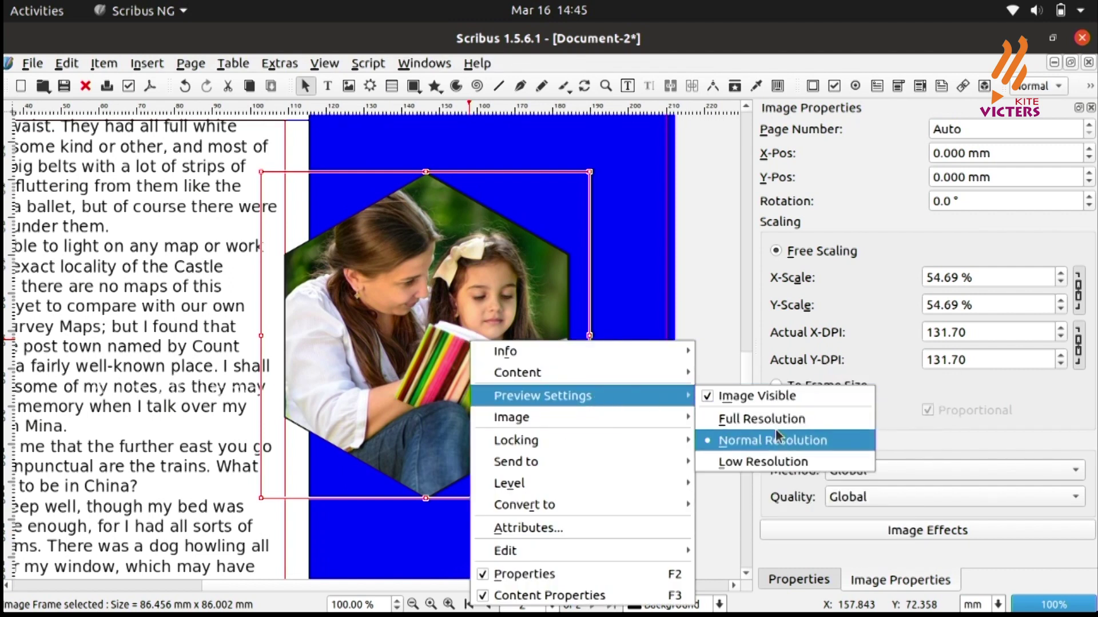
left_click(789, 419)
left_click(716, 405)
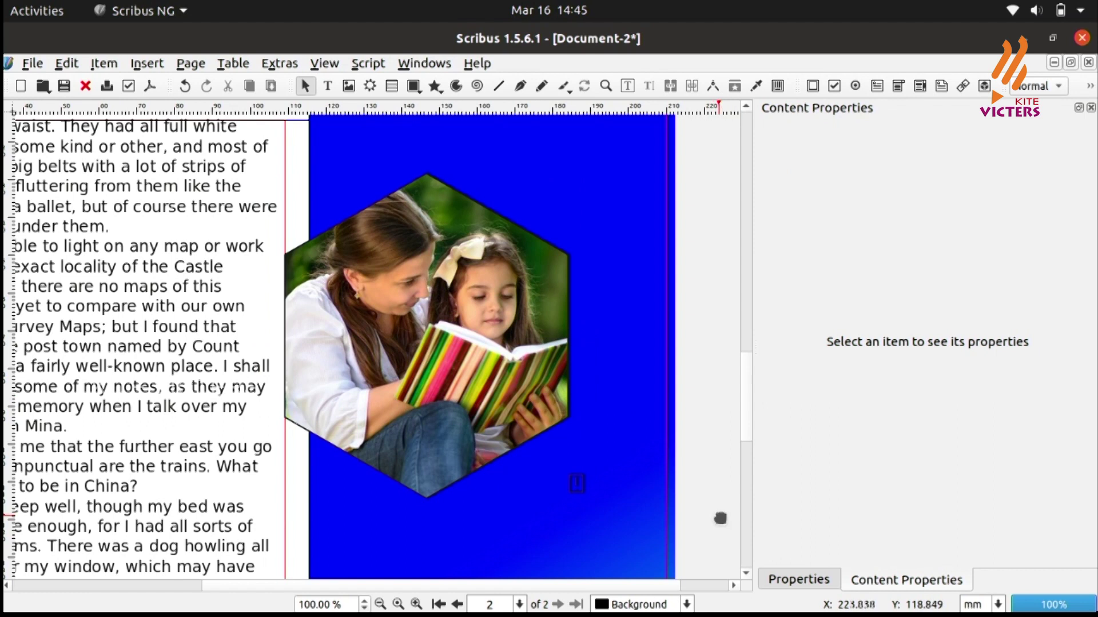
Move the hexagonal image frame slightly up and to the right on the gradient panel.
mouse_move(750, 411)
left_mouse_down()
mouse_move(748, 429)
mouse_move(752, 390)
left_mouse_up()
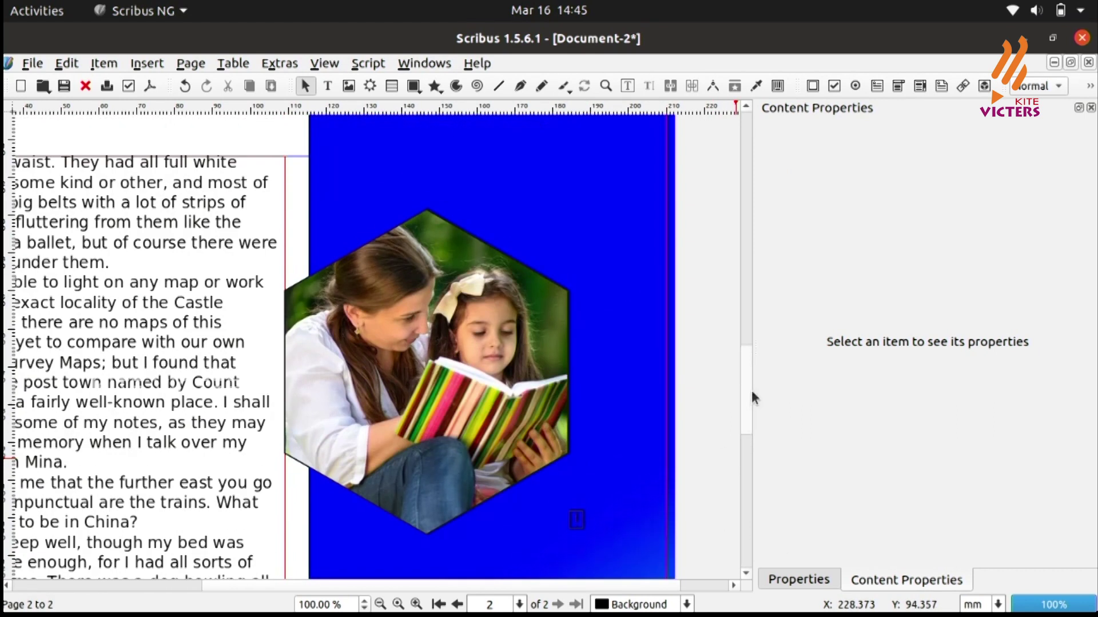
left_click(490, 361)
left_click_drag(491, 361, 497, 336)
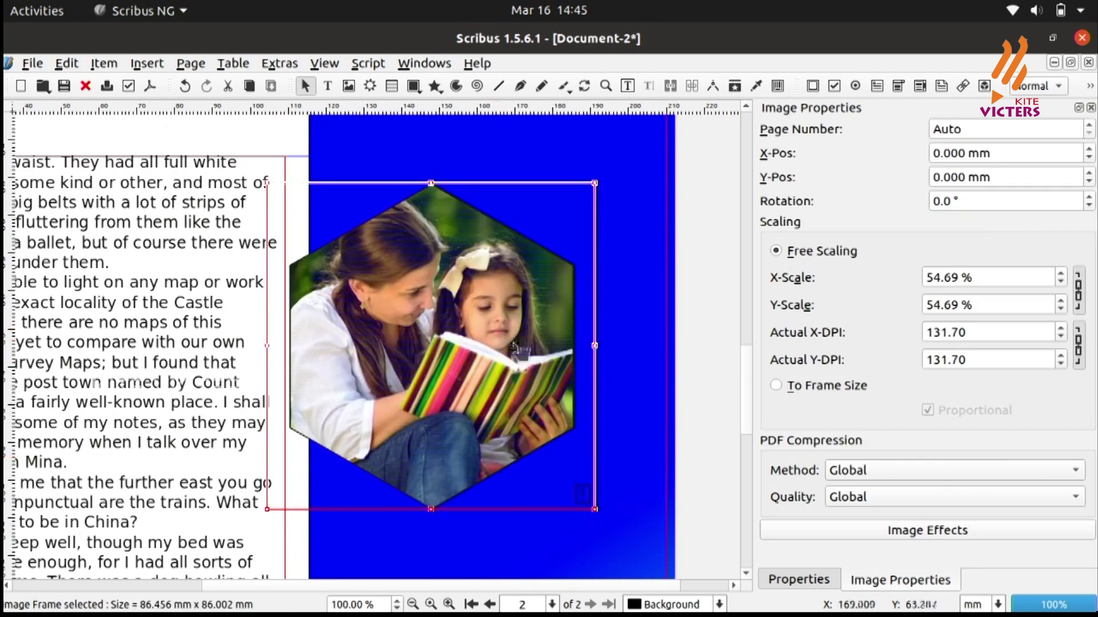
scroll(514, 366, "down", 1)
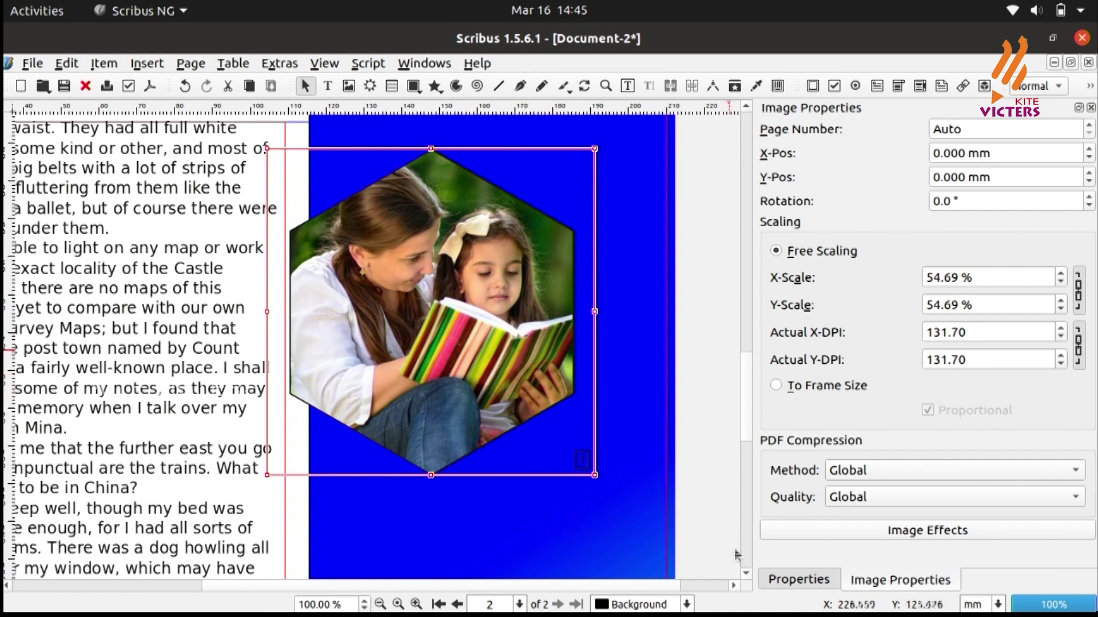
Set the hexagonal frame's stroke colour to White.
left_click(777, 578)
left_click(831, 251)
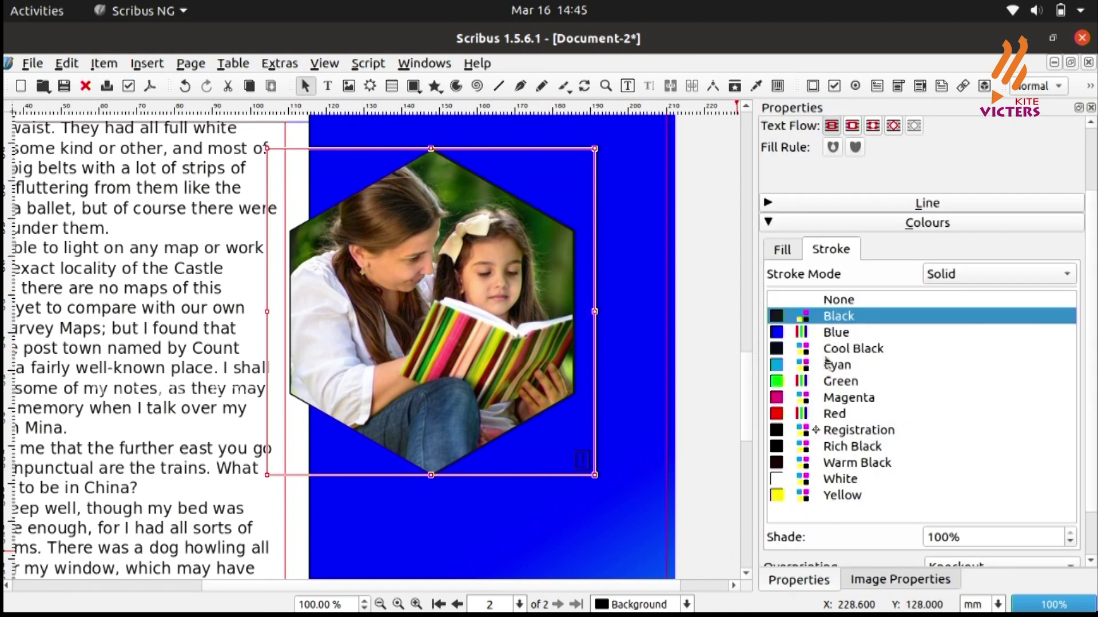
left_click(782, 479)
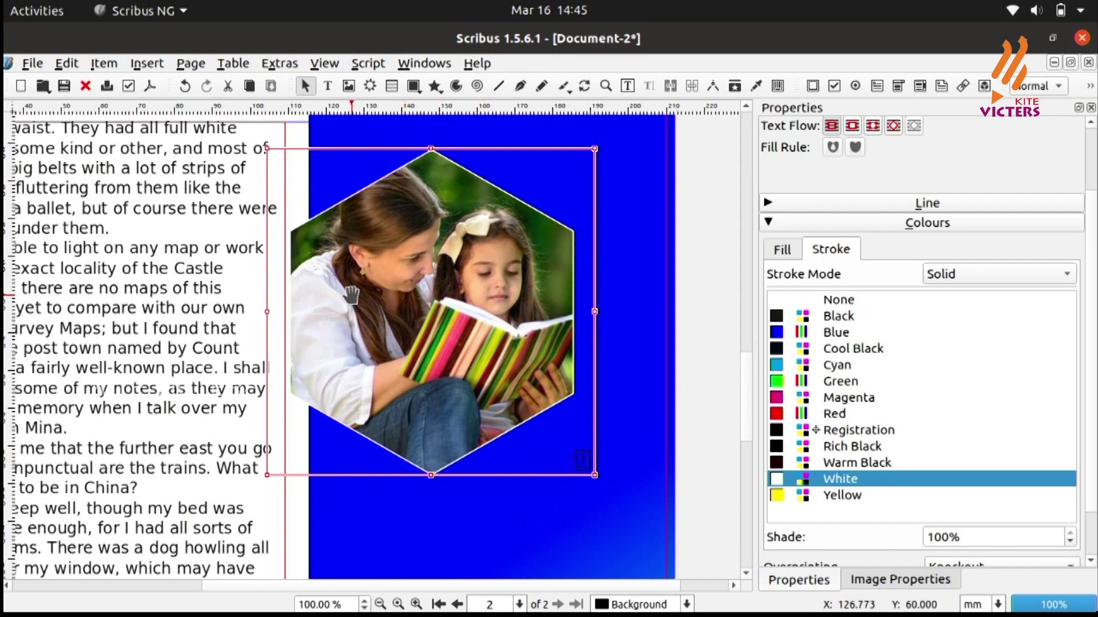
Set the hexagonal frame's line width to 2.353 mm and shift the frame slightly up and left.
left_click(768, 223)
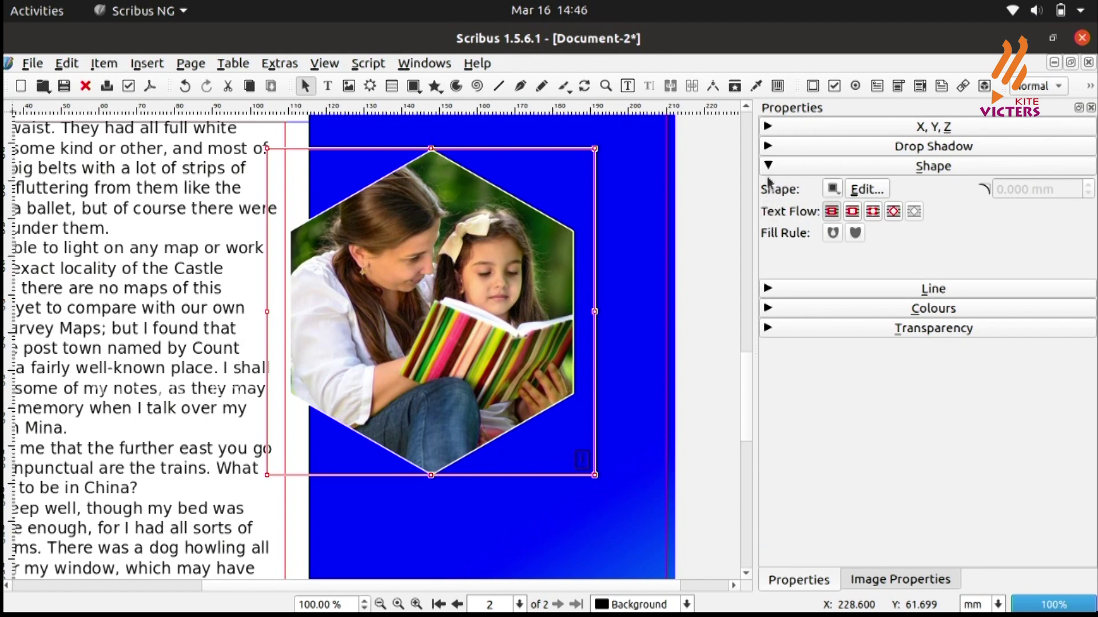
left_click(768, 289)
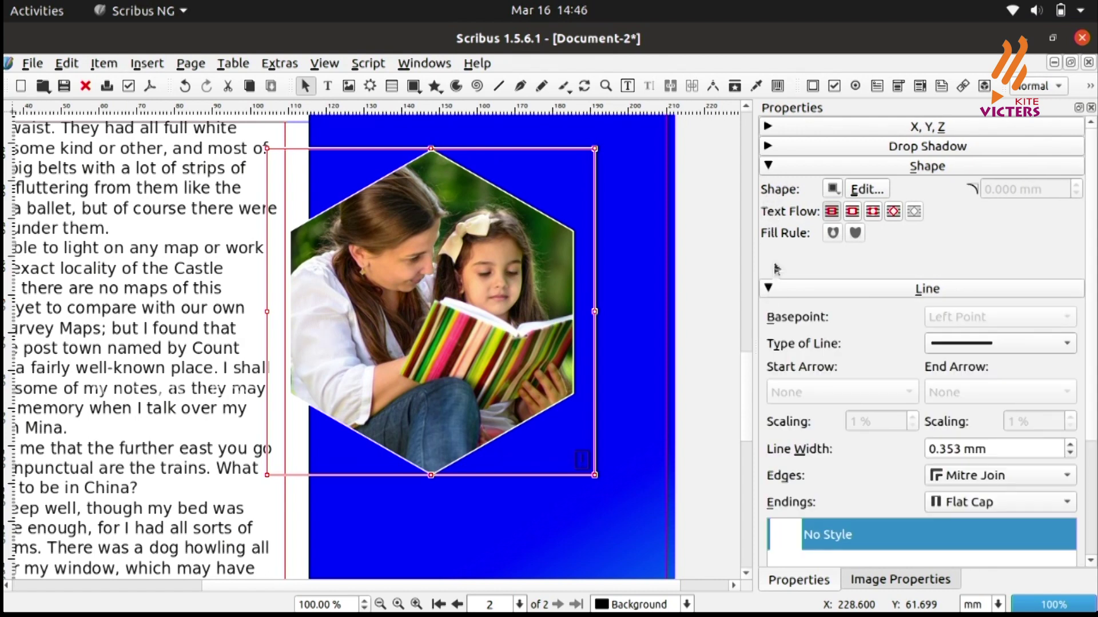
left_click(768, 167)
left_click(769, 186)
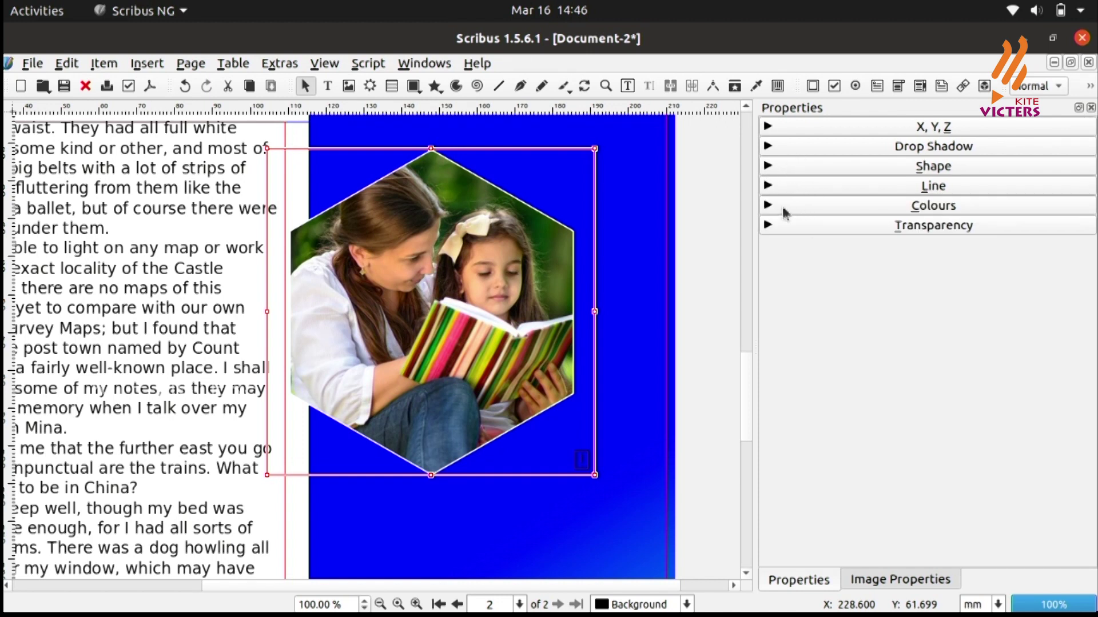
left_click(769, 187)
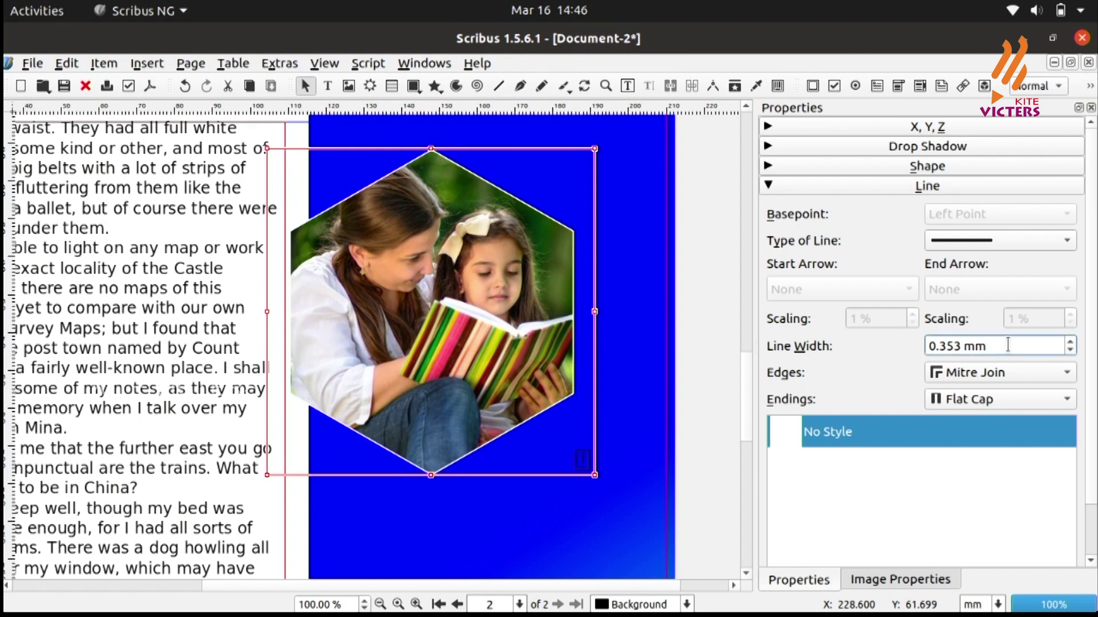
scroll(1007, 345, "up", 2)
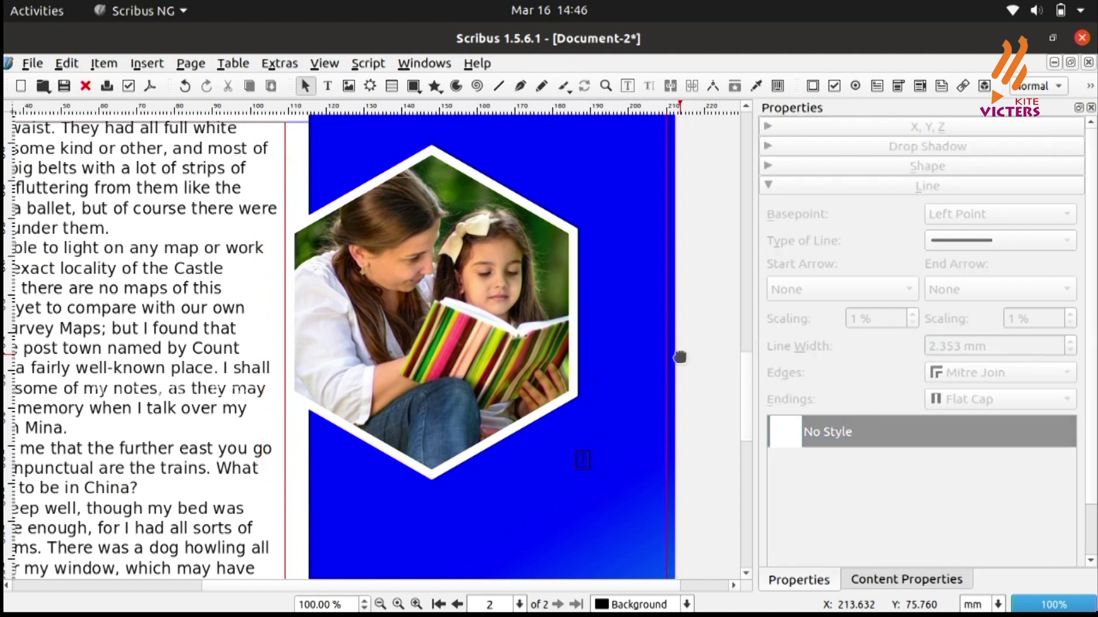
mouse_move(526, 303)
left_mouse_down()
mouse_move(513, 332)
mouse_move(515, 311)
mouse_move(498, 313)
mouse_move(518, 298)
left_mouse_up()
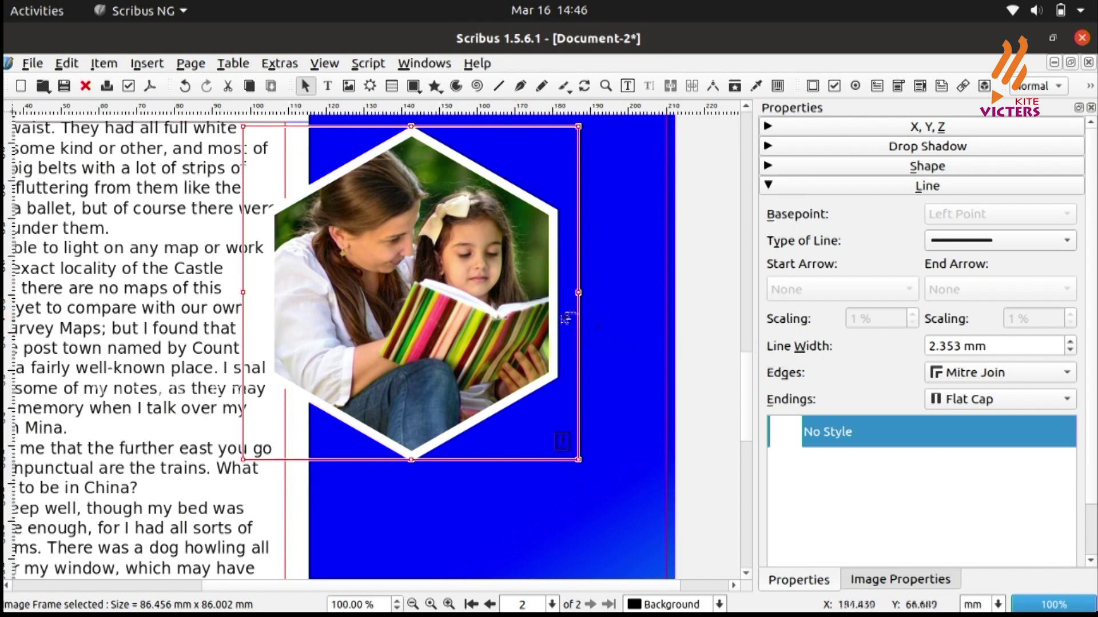
Enable a drop shadow on the hexagonal image frame.
left_click(767, 147)
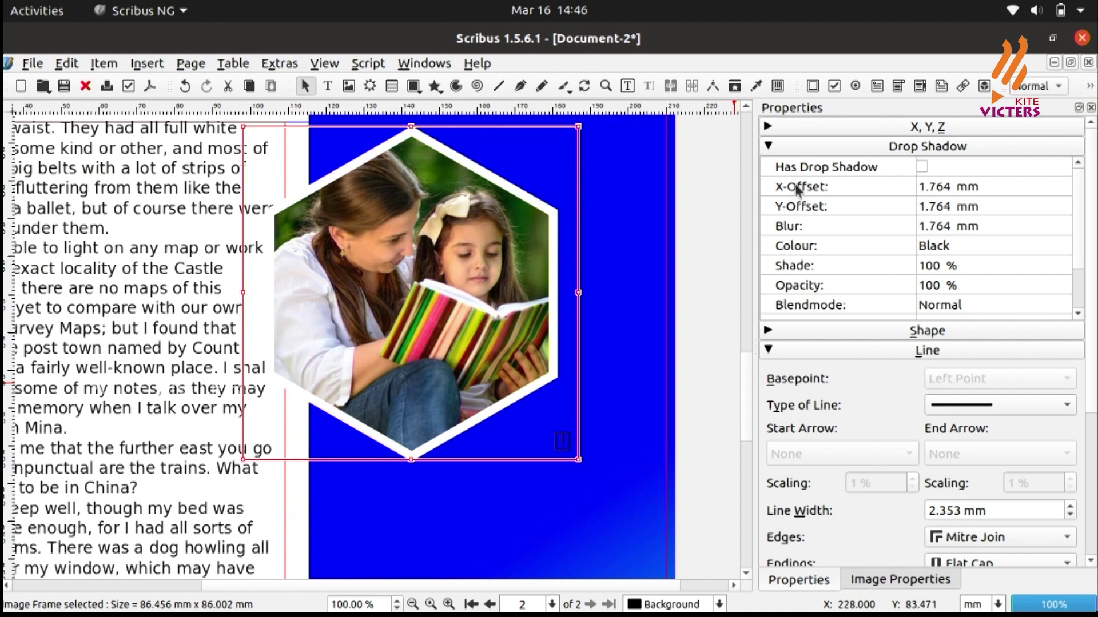
left_click(949, 187)
left_click(920, 171)
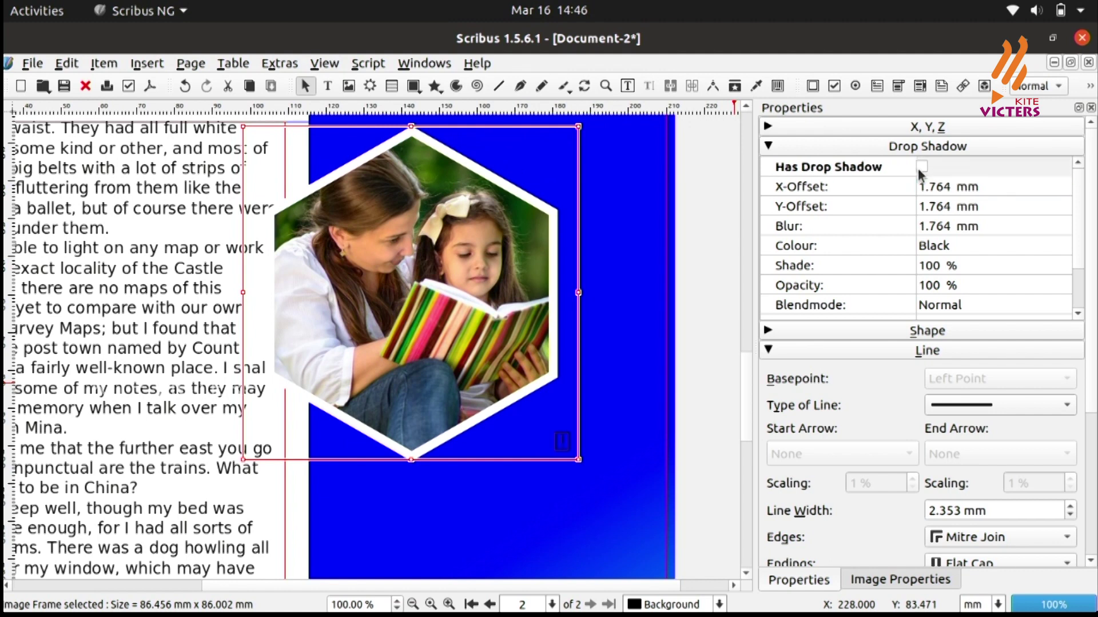
left_click(921, 167)
left_click(613, 343)
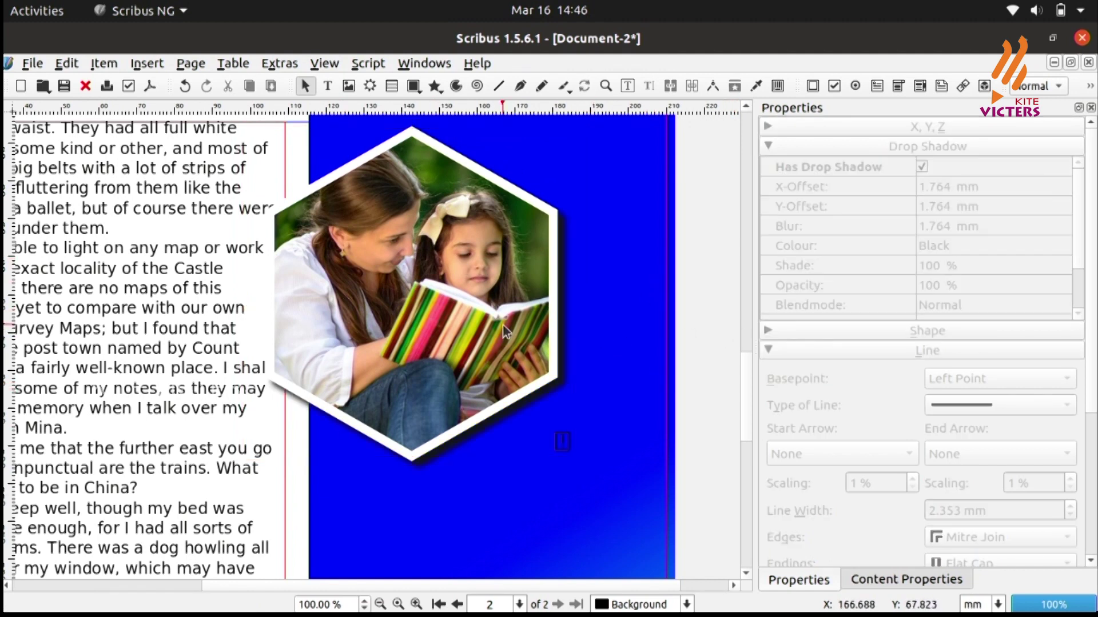
Move the hexagonal frame left and slightly down so it overlaps both the text column and the gradient panel.
scroll(509, 327, "down", 4)
scroll(506, 366, "up", 3)
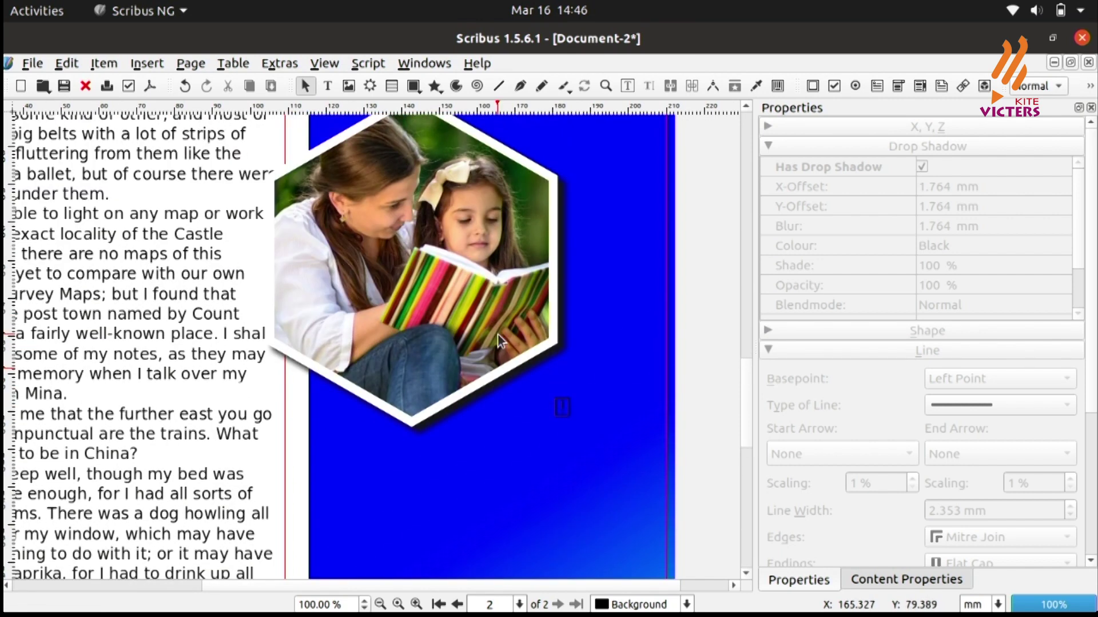
scroll(628, 337, "down", 2, "ctrl")
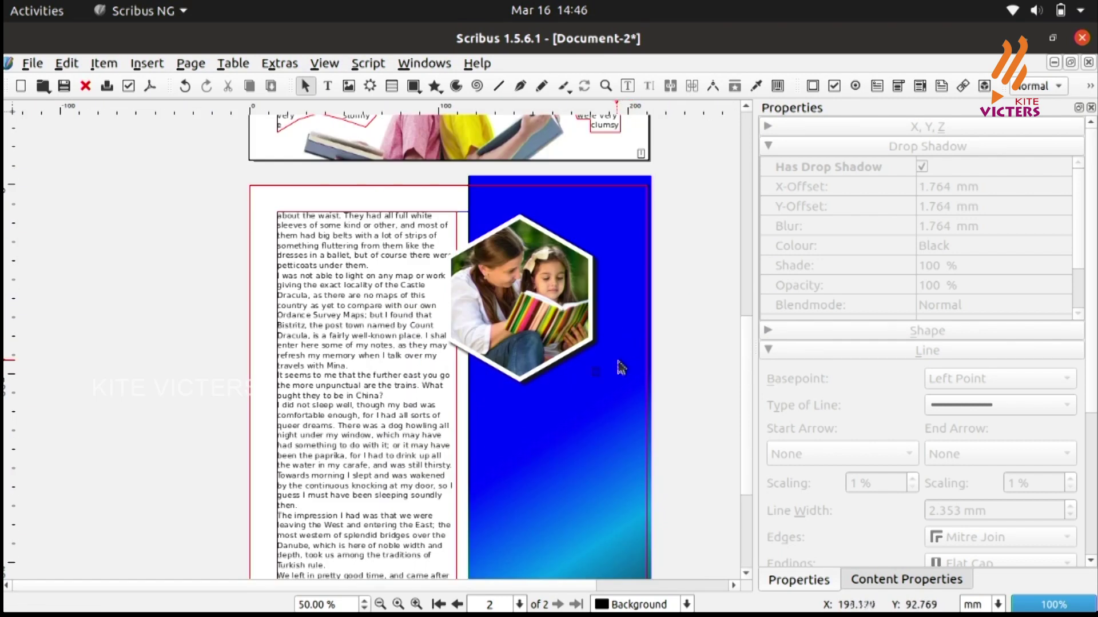
left_click(547, 278)
left_click_drag(535, 291, 470, 329)
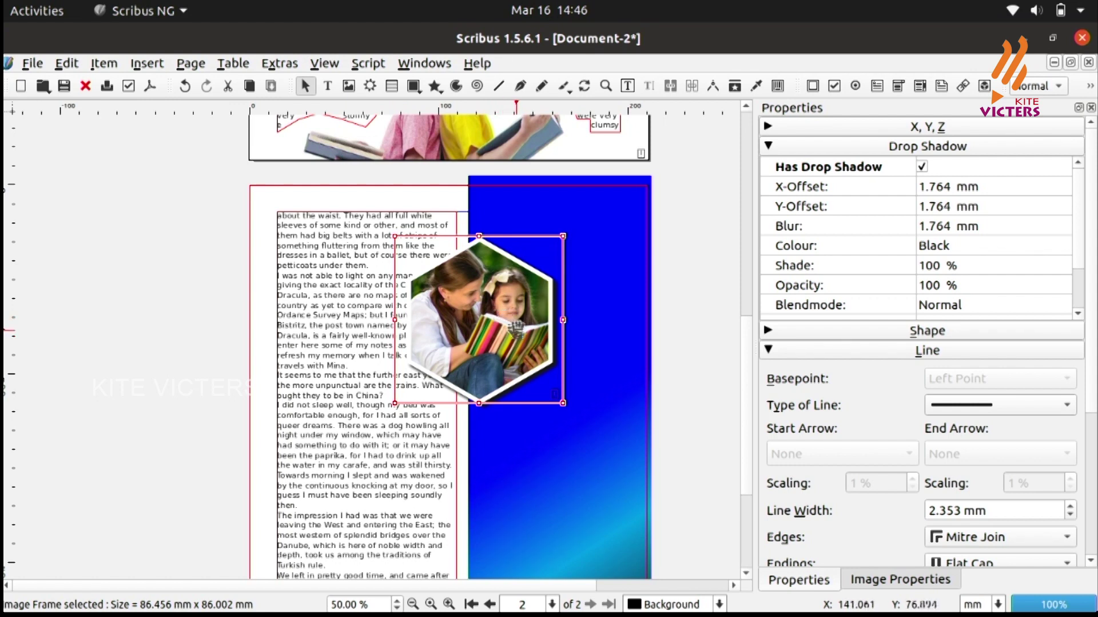
mouse_move(509, 344)
left_mouse_down()
mouse_move(535, 342)
mouse_move(511, 326)
left_mouse_up()
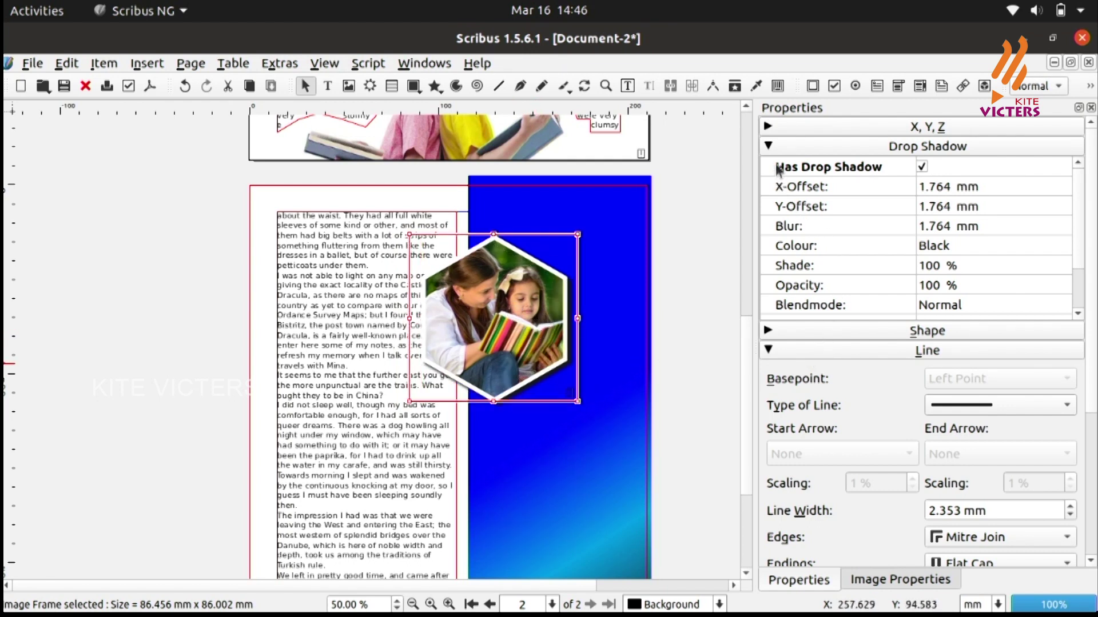
Try flowing the column text around the hexagonal picture frame's contour line.
left_click(767, 331)
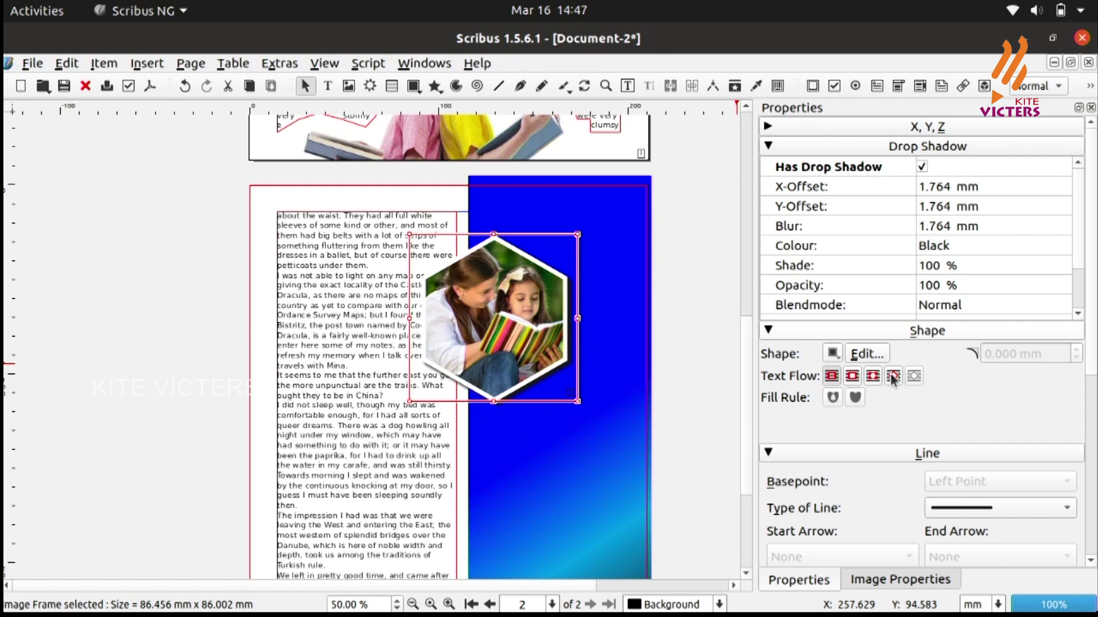
scroll(727, 322, "up", 5)
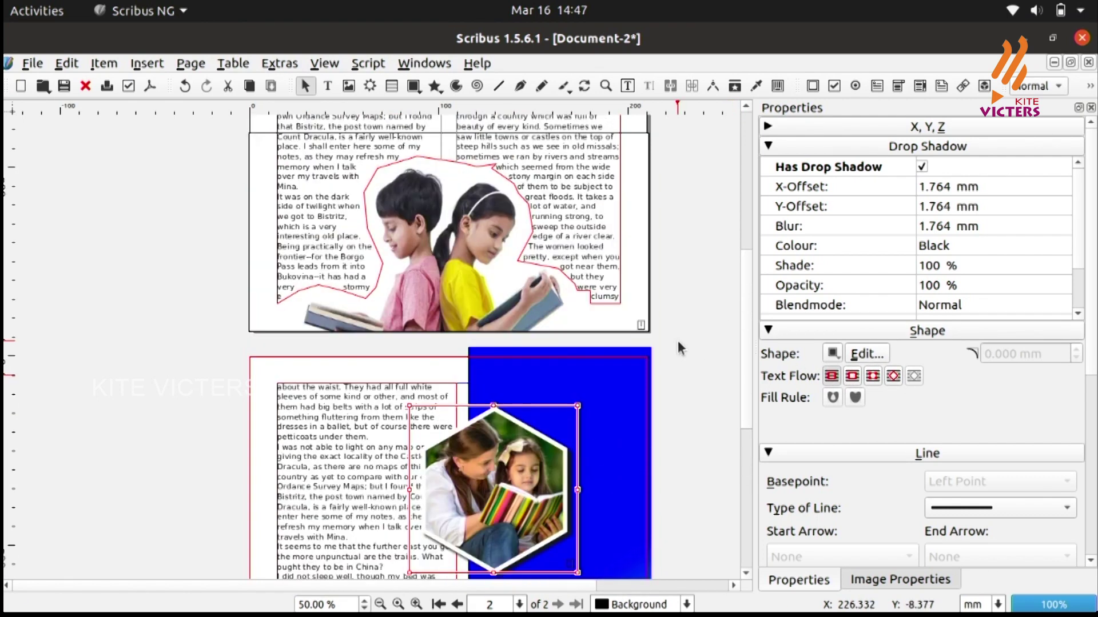
scroll(831, 339, "down", 5)
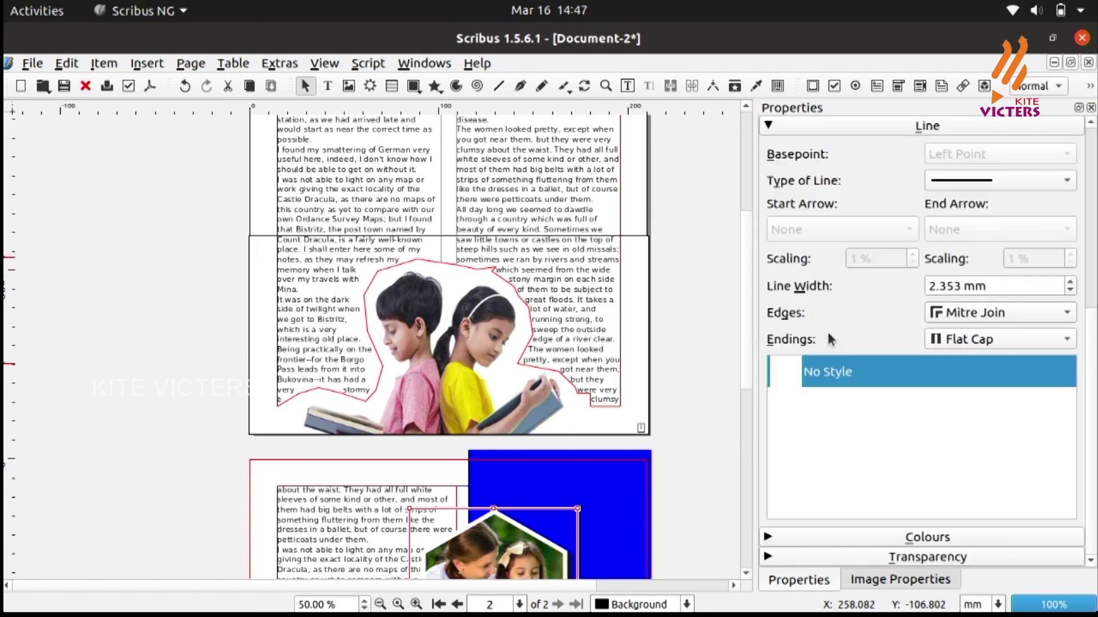
left_click(772, 131)
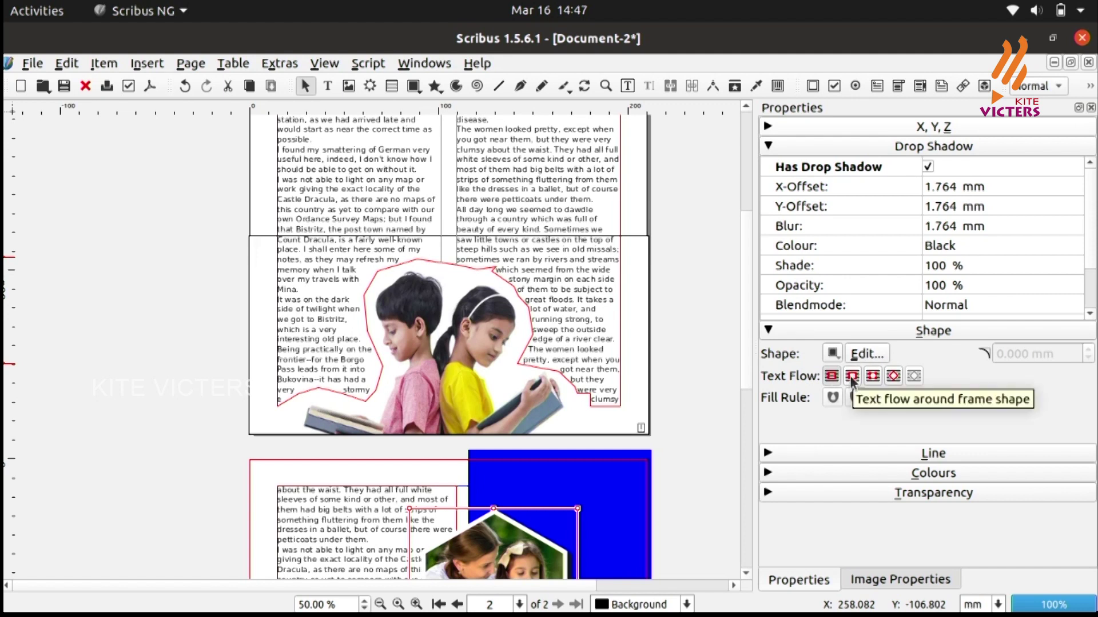
left_click(892, 376)
scroll(679, 398, "down", 5)
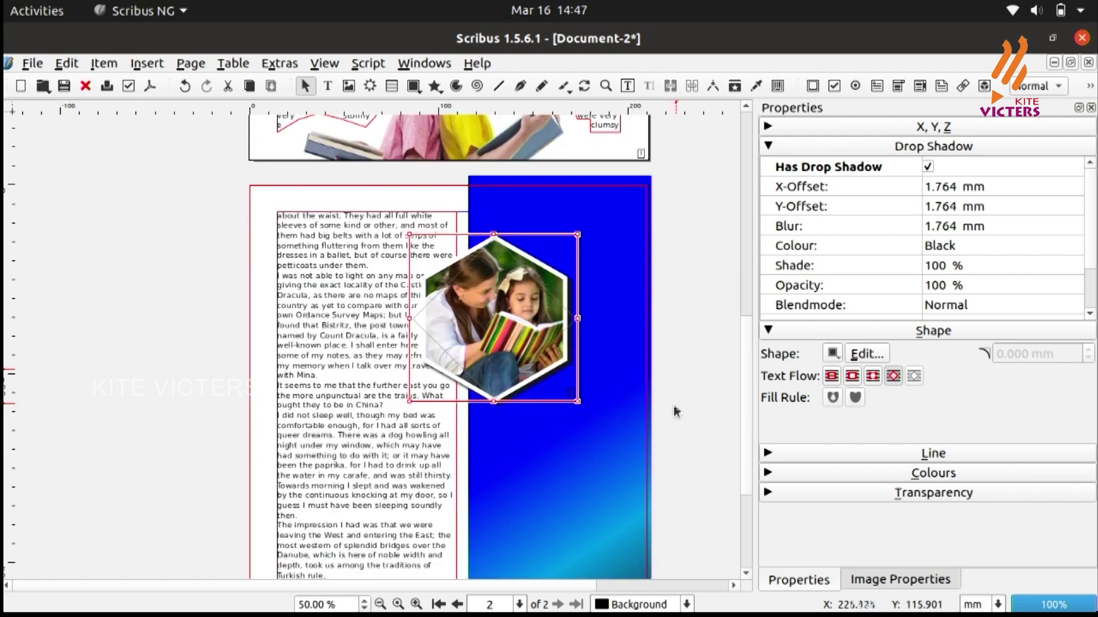
left_click(692, 394)
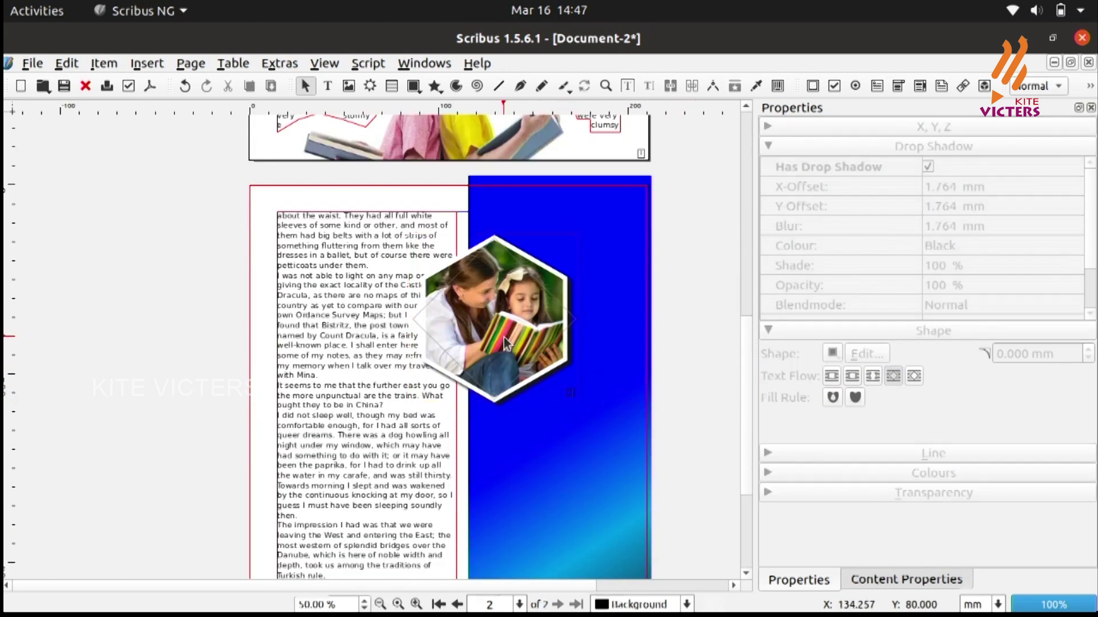
left_click(503, 337)
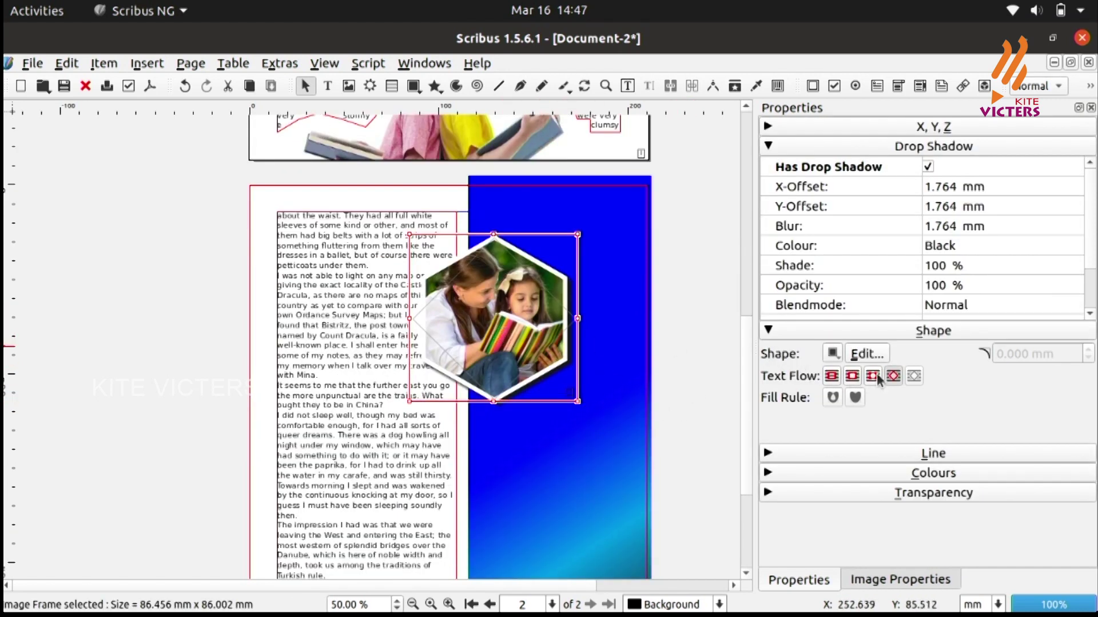
Turn off text flow for the hexagonal picture frame and try flowing the text around its frame shape instead.
left_click(832, 376)
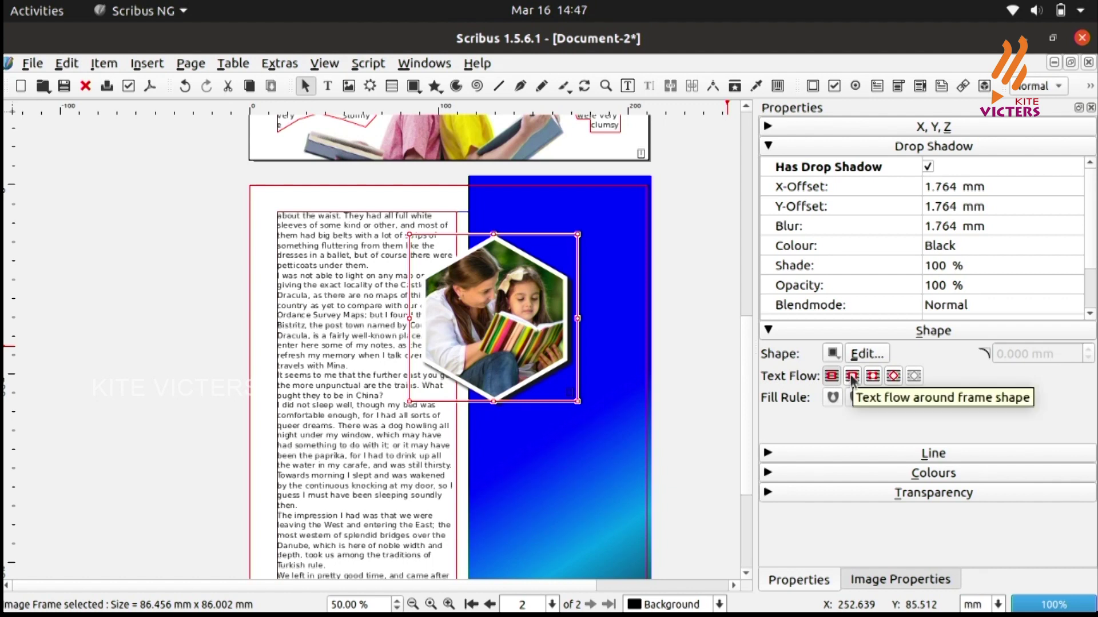
left_click(852, 377)
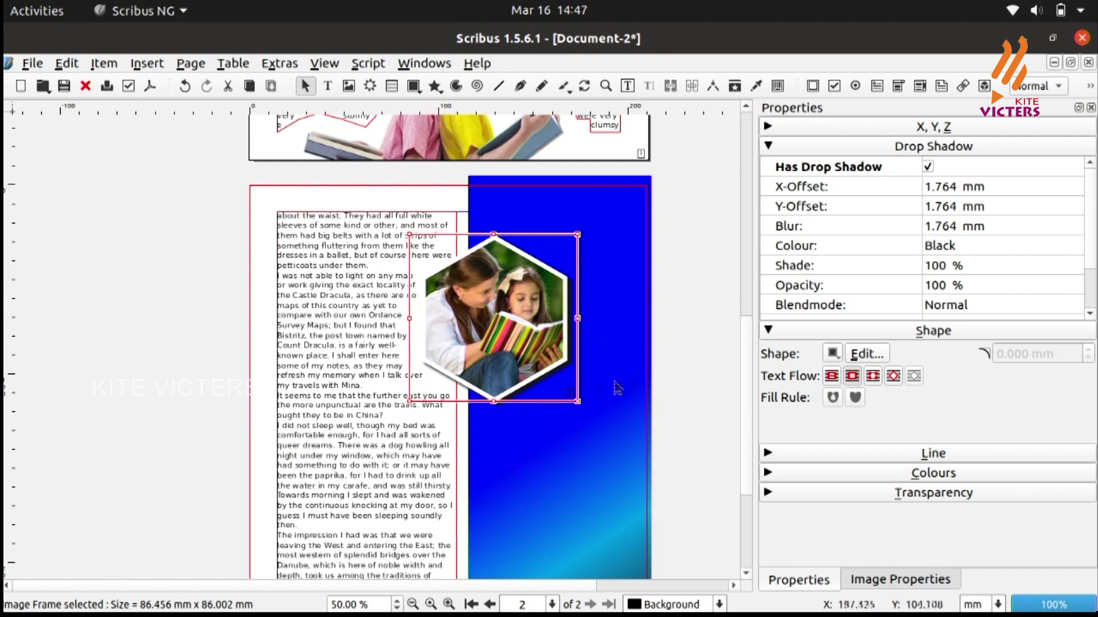
left_click(710, 352)
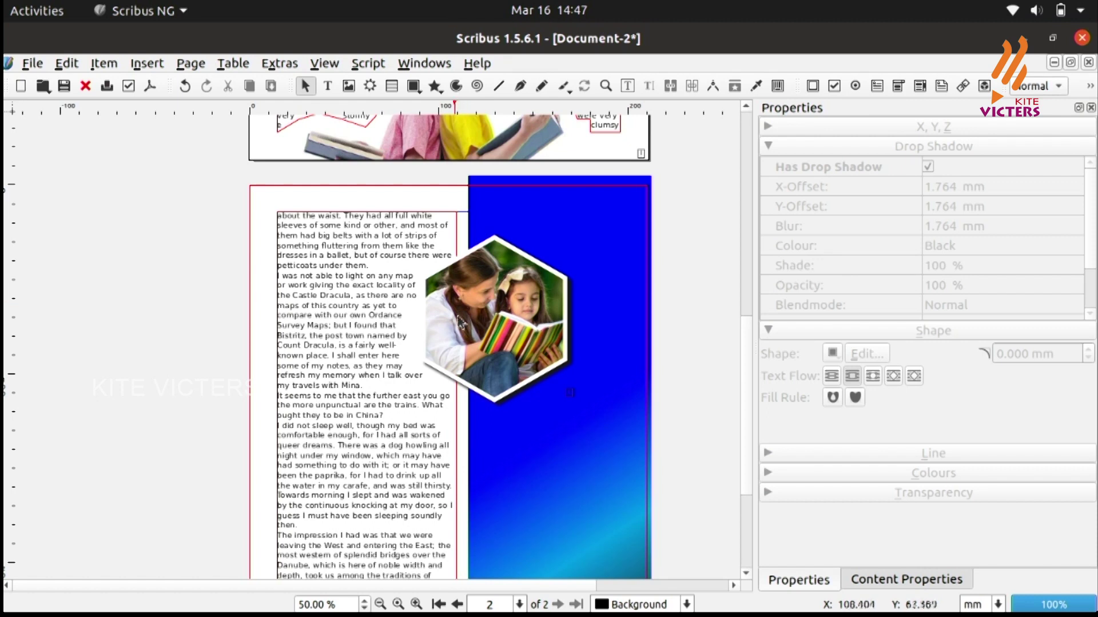
scroll(476, 331, "down", 2)
left_click(531, 252)
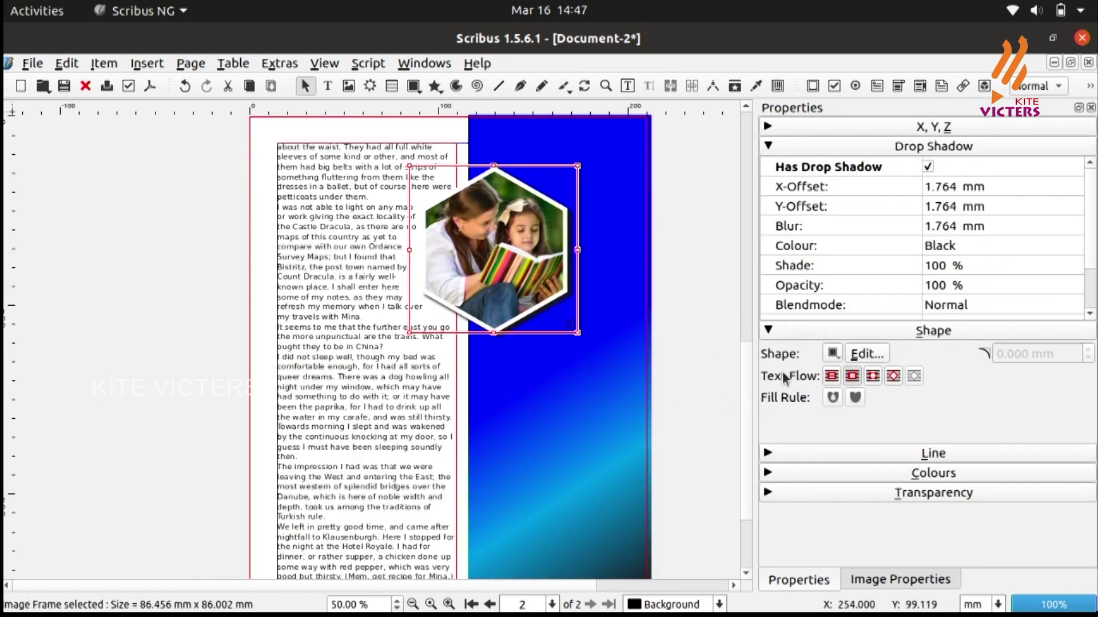
Compare the contour line and bounding box text flow on the hexagonal picture frame, keeping the bounding box option.
left_click(878, 375)
left_click(892, 377)
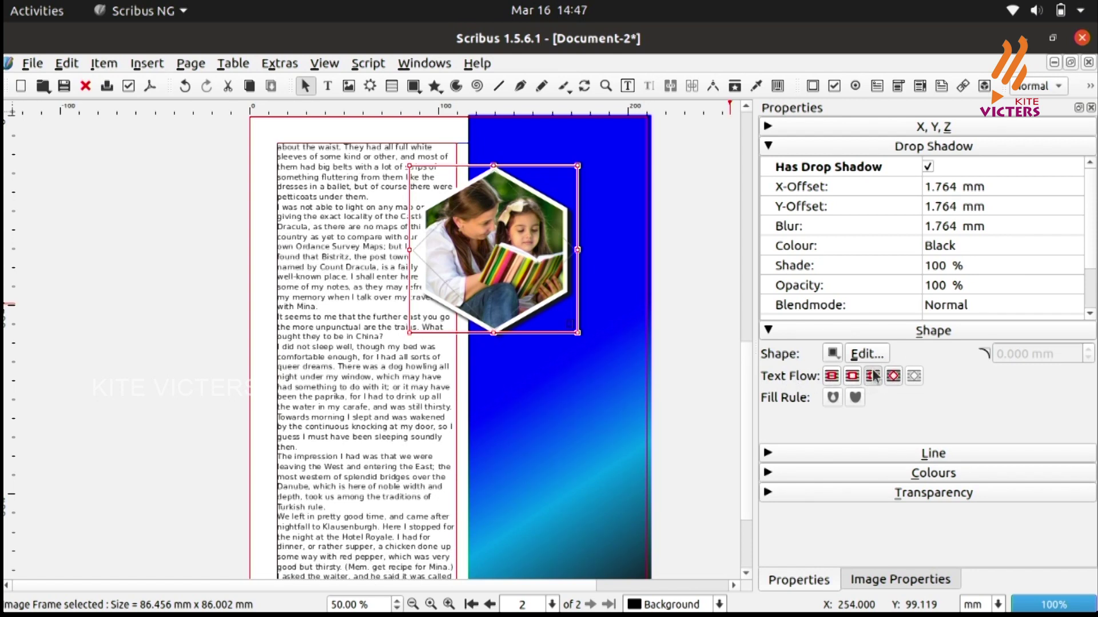
left_click(873, 377)
left_click(680, 402)
scroll(507, 231, "down", 2)
scroll(507, 231, "up", 3)
scroll(508, 231, "down", 1)
scroll(545, 238, "up", 2)
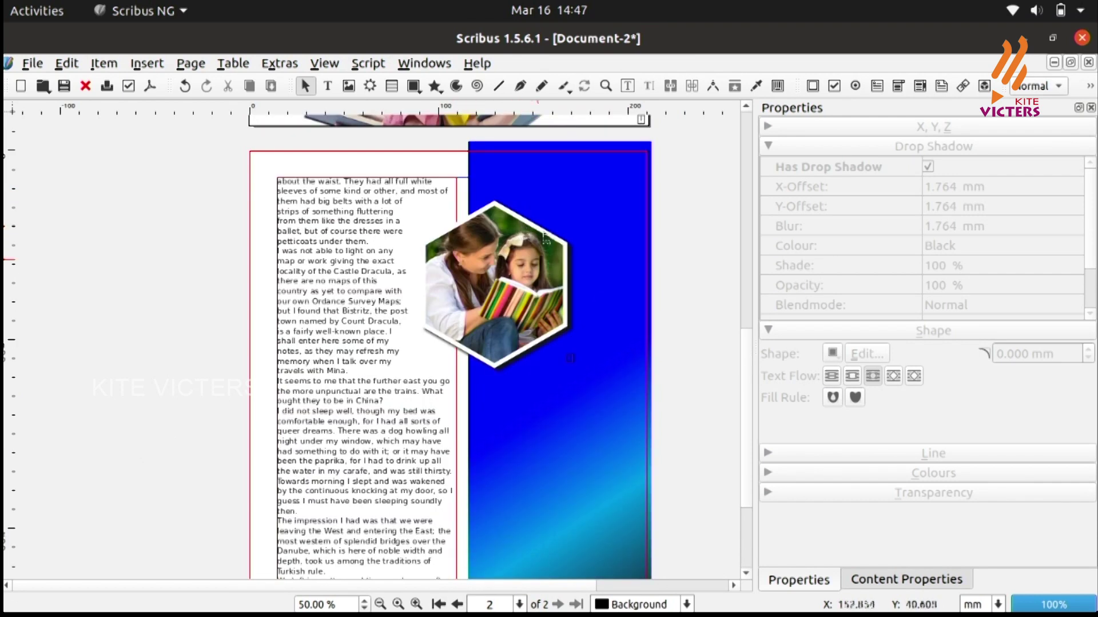
scroll(545, 236, "down", 1)
left_click(549, 237)
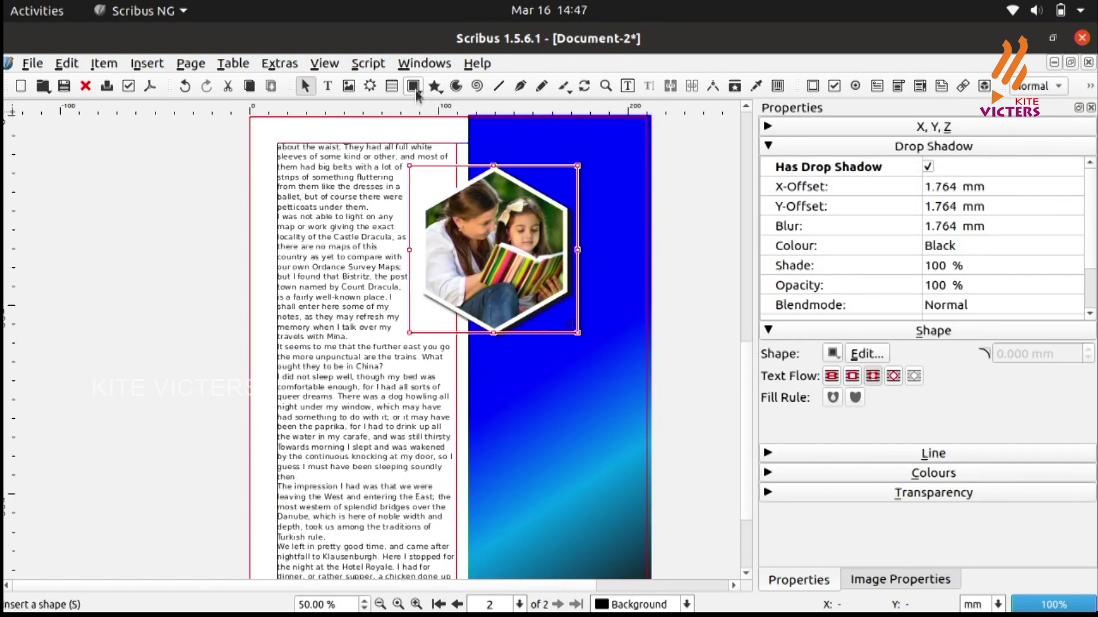
Draw a polygon about 55 x 53 mm on the gradient panel below the hexagonal picture and give it 6 corners.
left_click(435, 86)
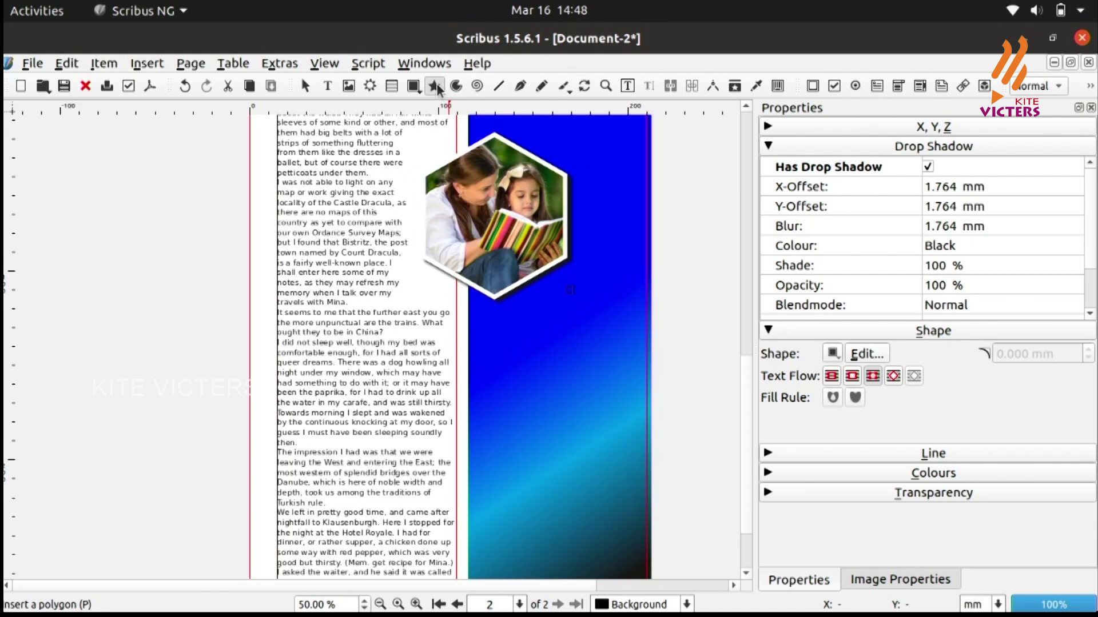
scroll(515, 277, "down", 1)
left_click_drag(544, 262, 651, 365)
double_click(600, 312)
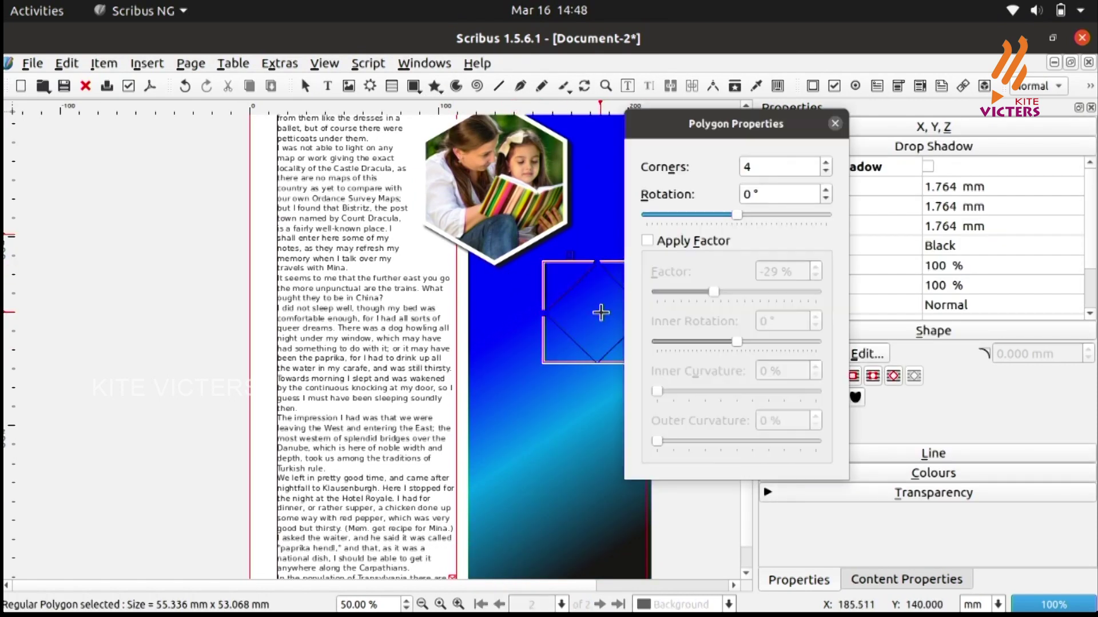
left_click(777, 168)
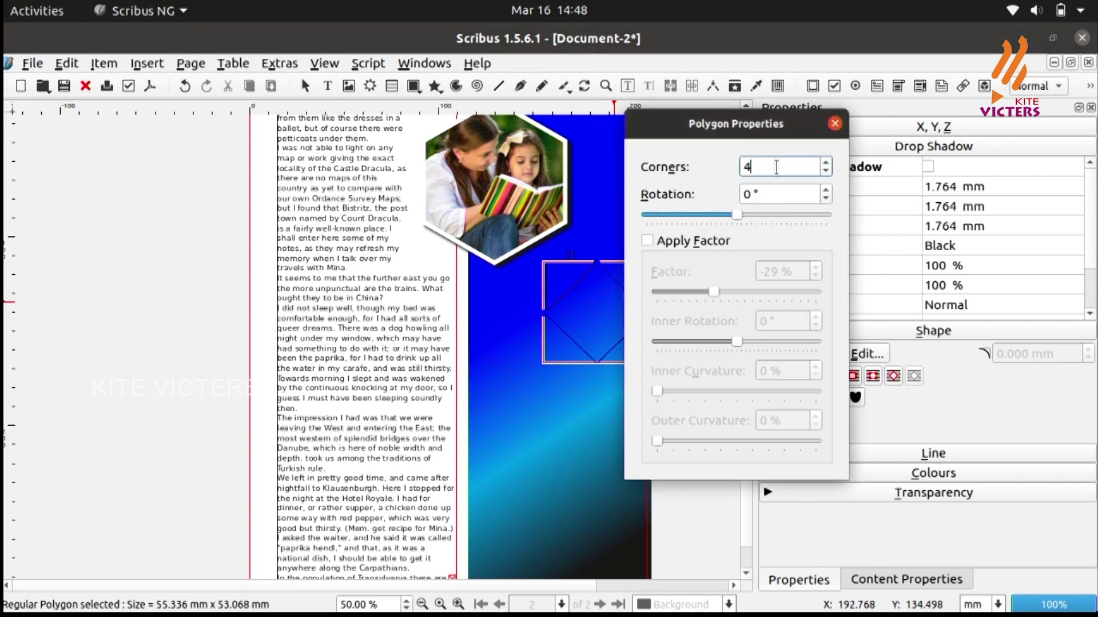
scroll(775, 168, "up", 2)
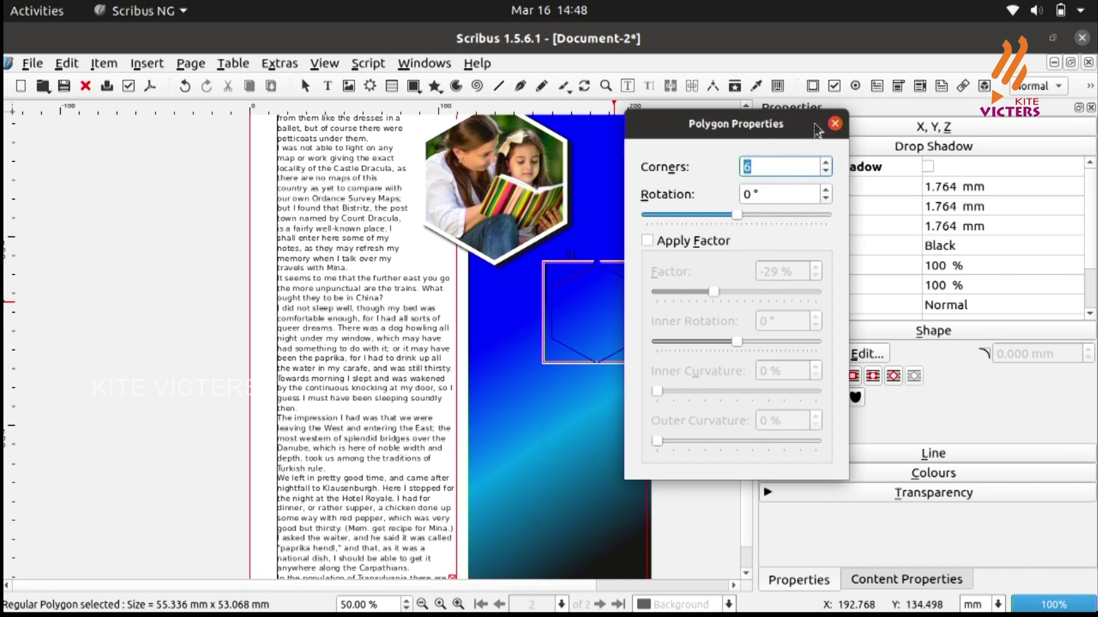
left_click(835, 123)
Move the new hexagon beneath the first picture and enlarge it to about 82 x 83 mm, overlapping the gradient panel's outer edge.
left_click_drag(577, 312, 571, 309)
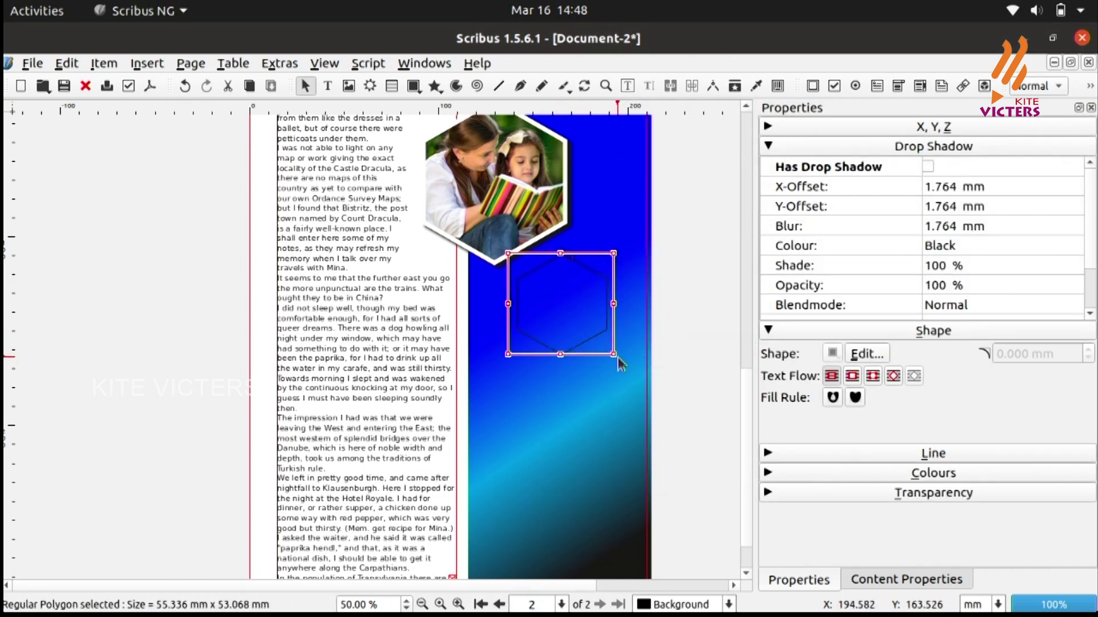
left_click_drag(614, 355, 653, 387)
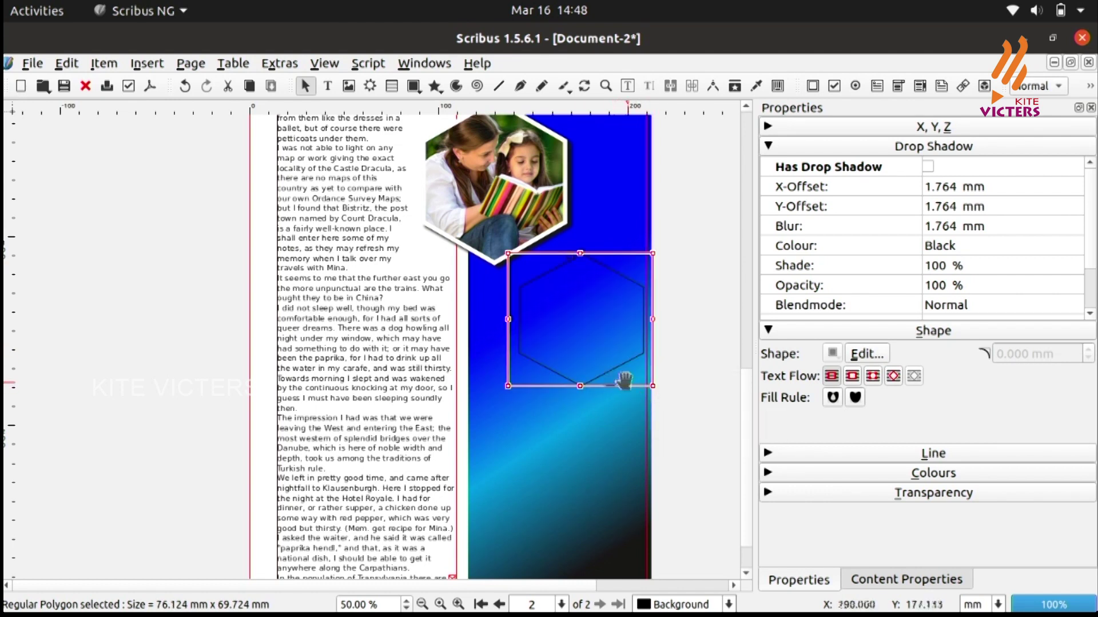
left_click_drag(579, 386, 583, 403)
left_click(683, 361)
left_click(595, 321)
left_click_drag(595, 320, 613, 316)
left_click_drag(659, 242, 672, 233)
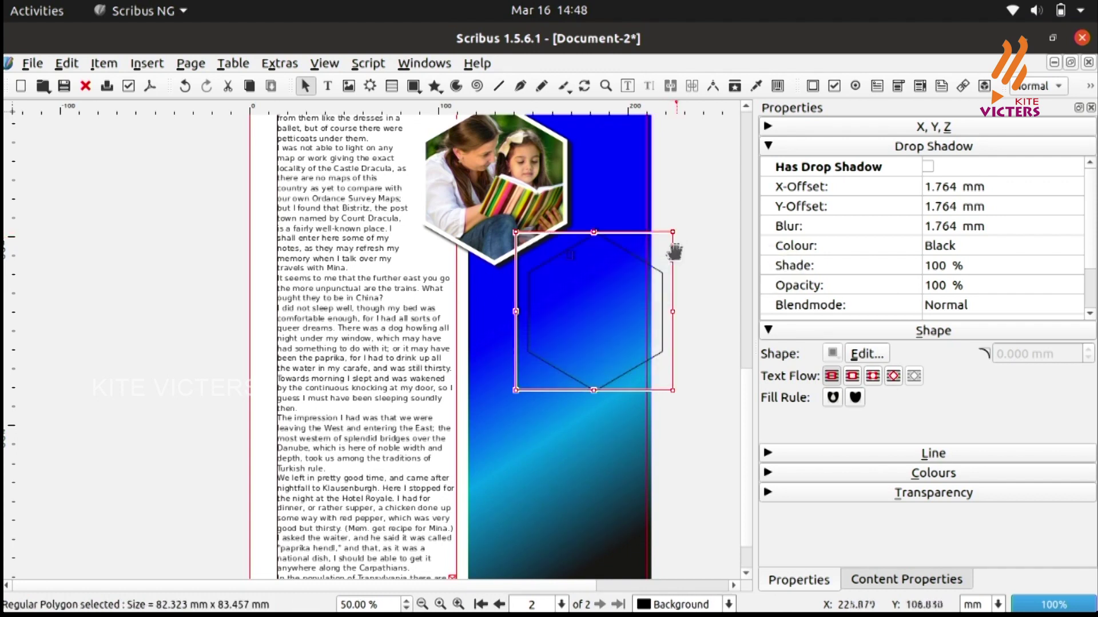
left_click(703, 398)
scroll(605, 362, "up", 1)
scroll(568, 363, "up", 1)
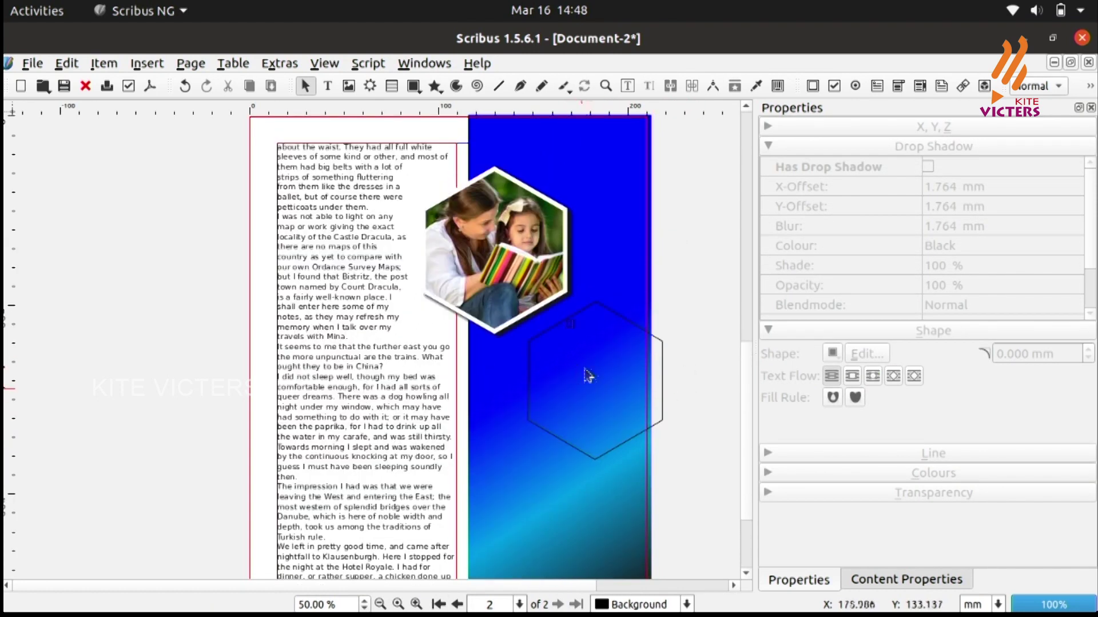
Convert the new hexagon to an image frame.
left_click(588, 376)
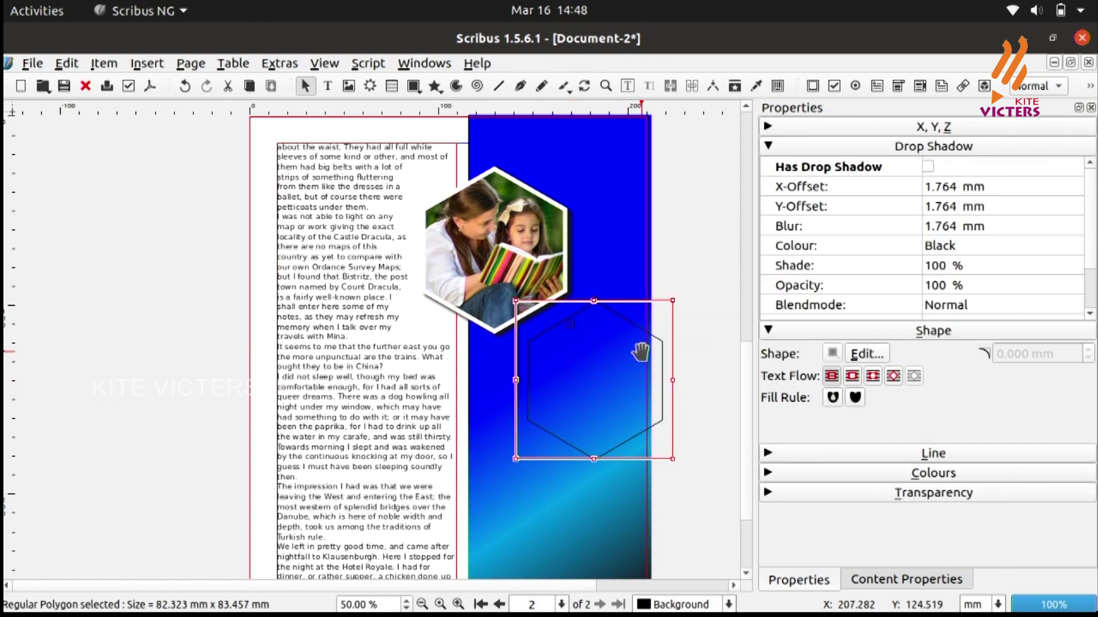
right_click(607, 349)
mouse_move(663, 427)
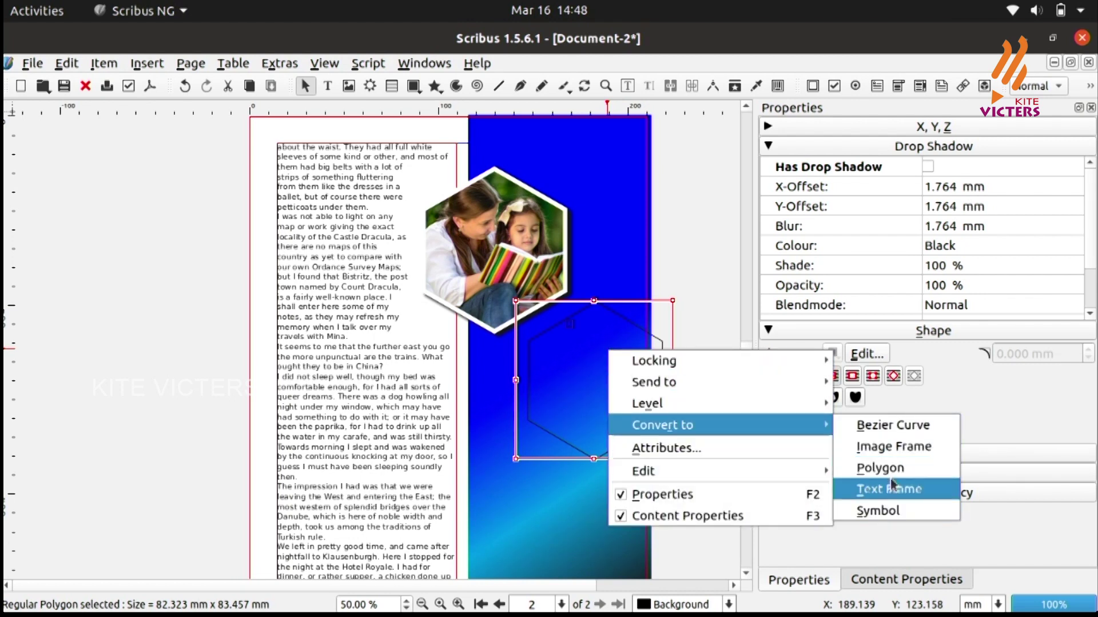
left_click(893, 448)
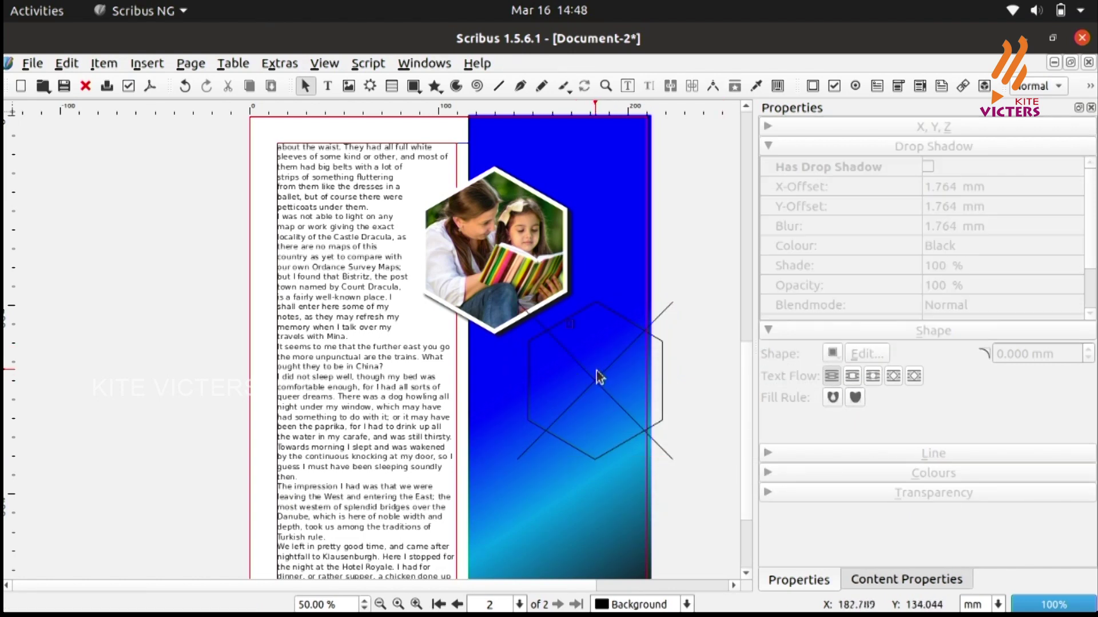
Load the stacked-books picture Blog-10-essential-reads-to-improve-reading-comprehension.jpg into the new hexagonal image frame.
double_click(598, 377)
left_click(492, 281)
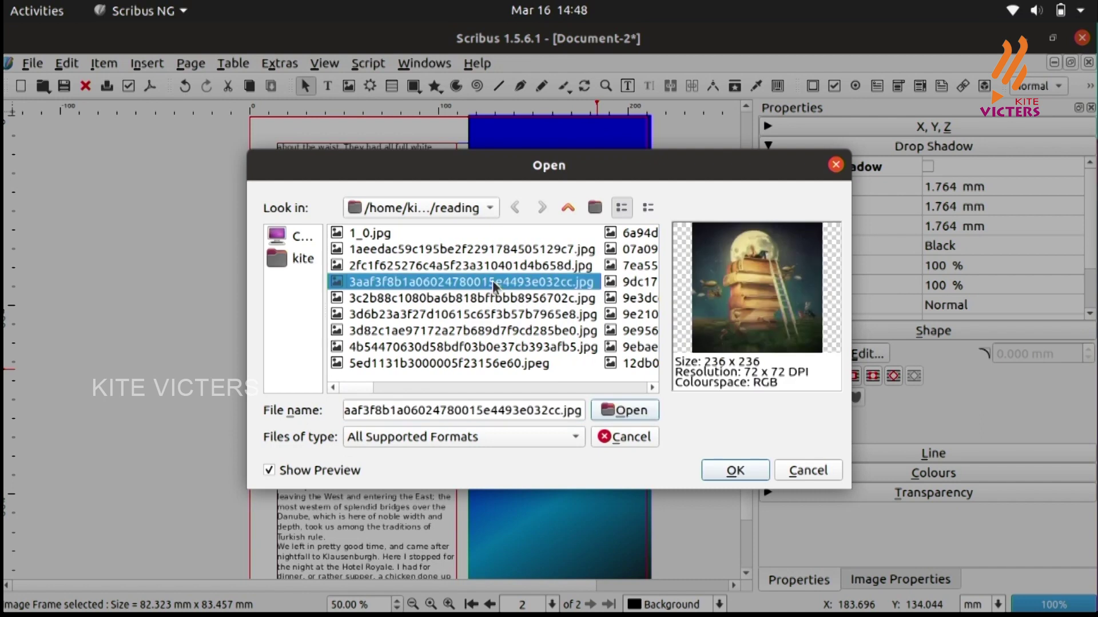
key("Down")
key("Down")
key("Right")
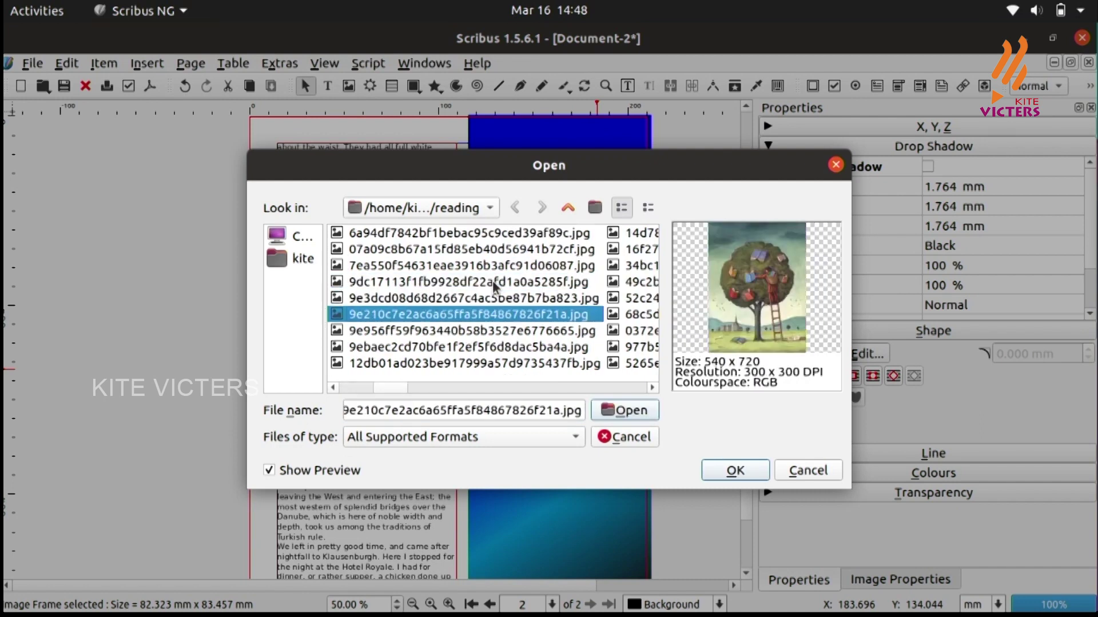
key("Right")
key("Up")
key("Right")
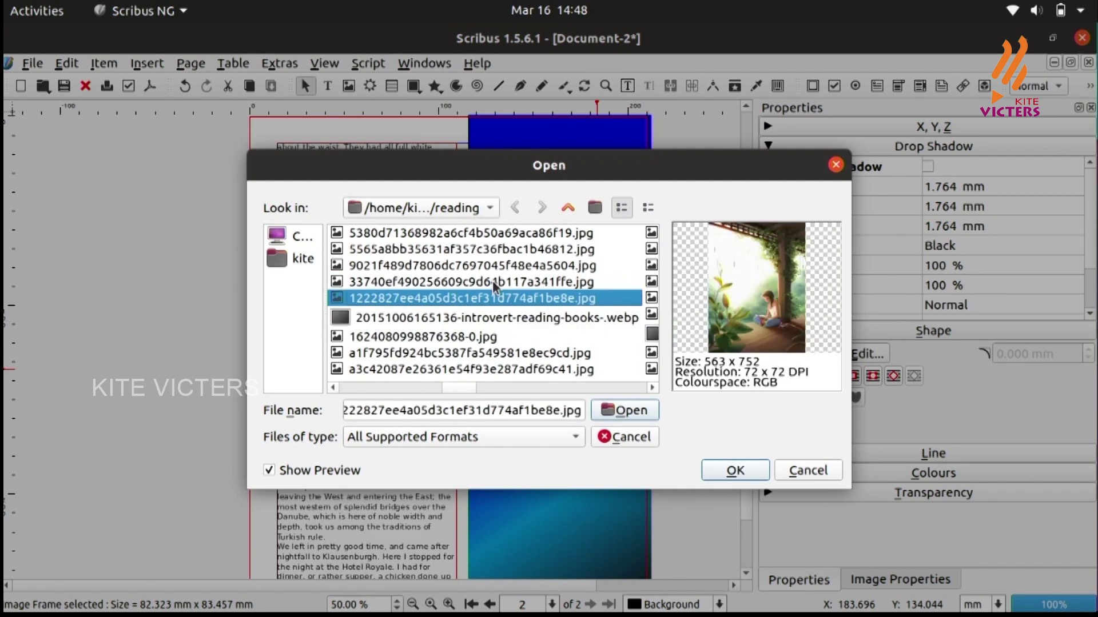
key("Right")
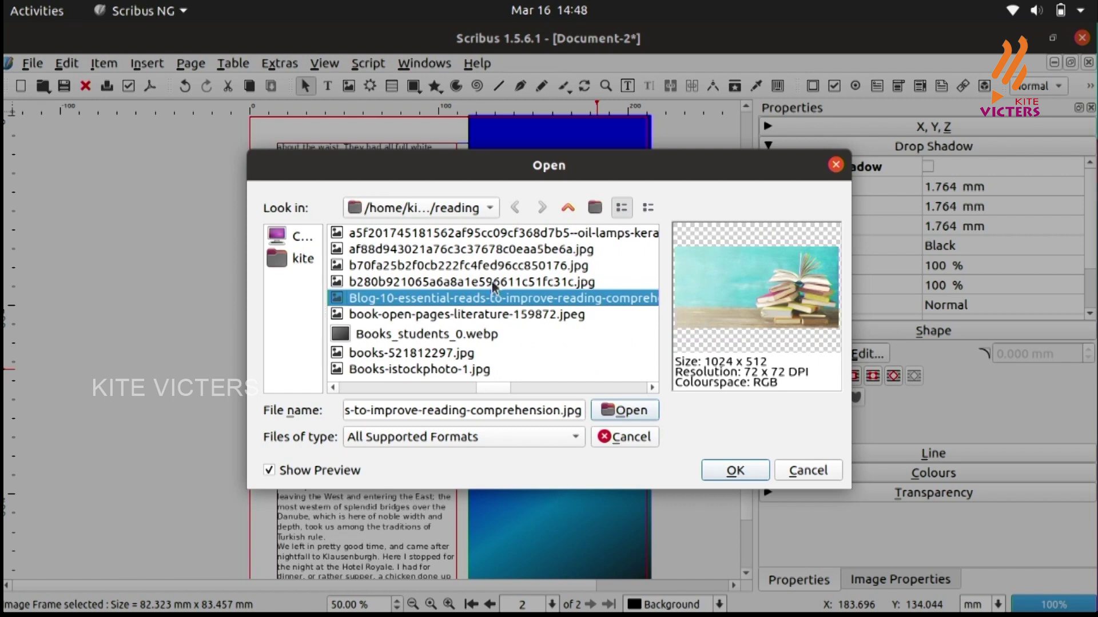
left_click(727, 480)
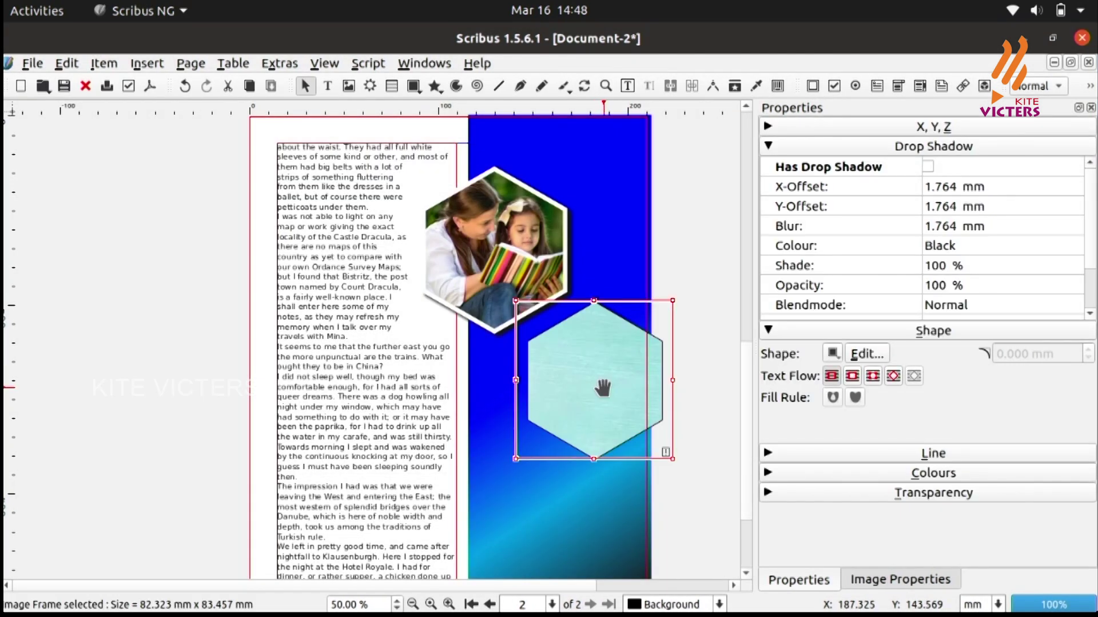
Adjust the stacked-books picture to fit its hexagonal frame.
right_click(608, 394)
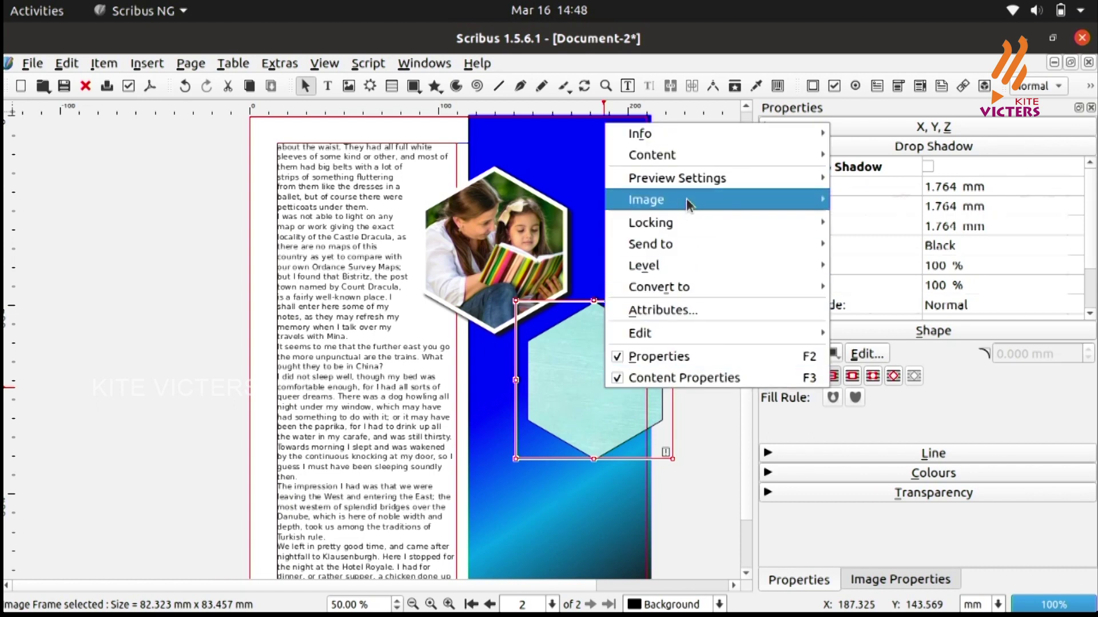
mouse_move(700, 201)
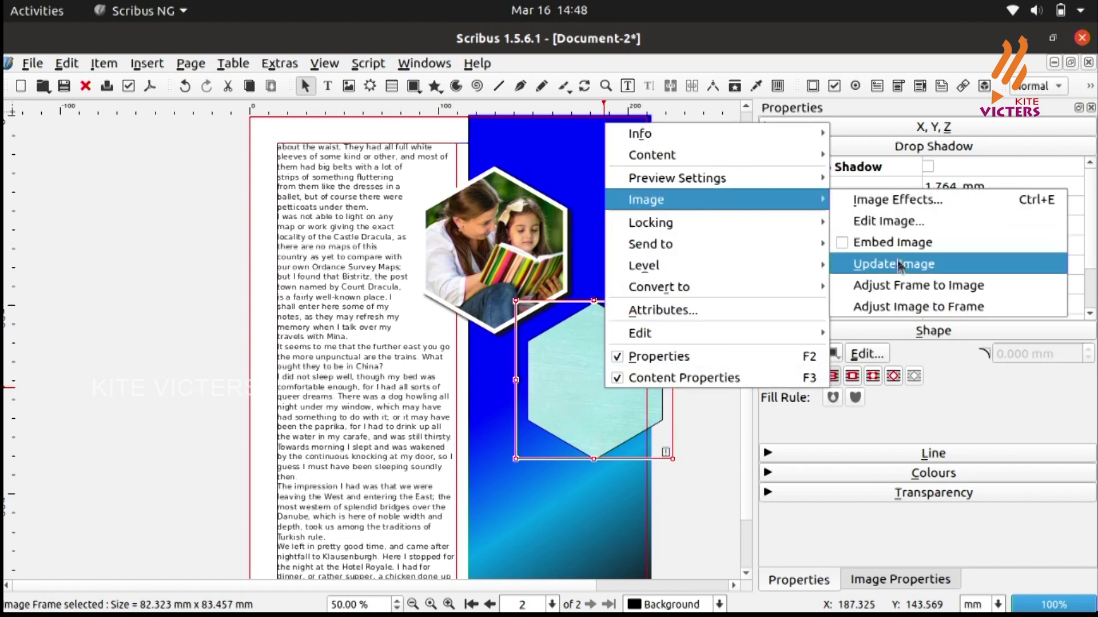
left_click(931, 311)
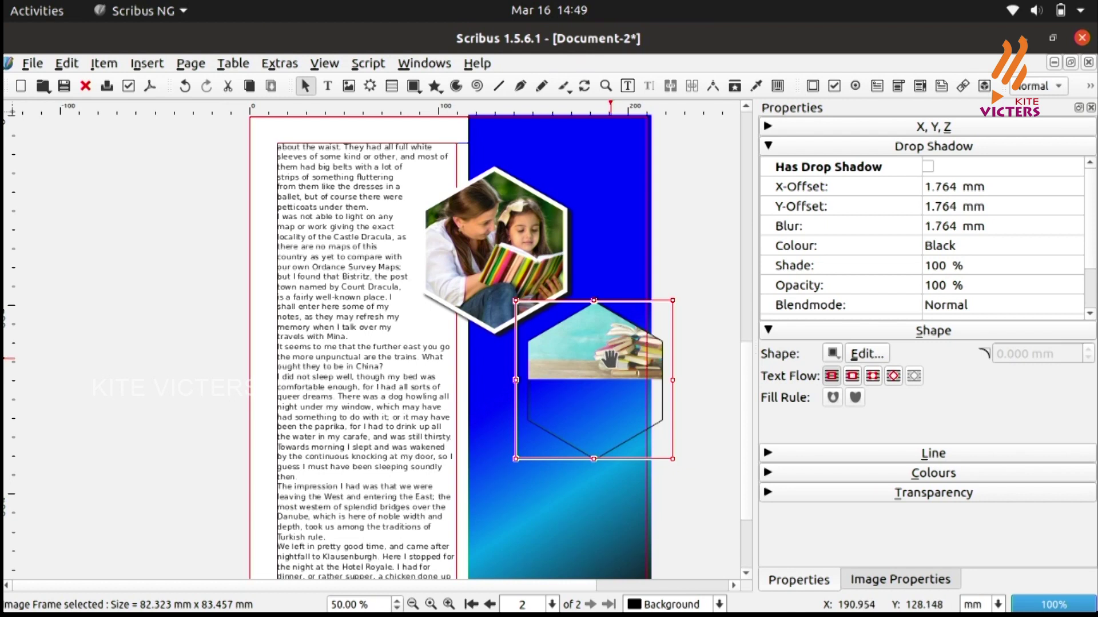
Switch the stacked-books picture to free scaling and enlarge it proportionally to 45.79 %.
left_click(905, 581)
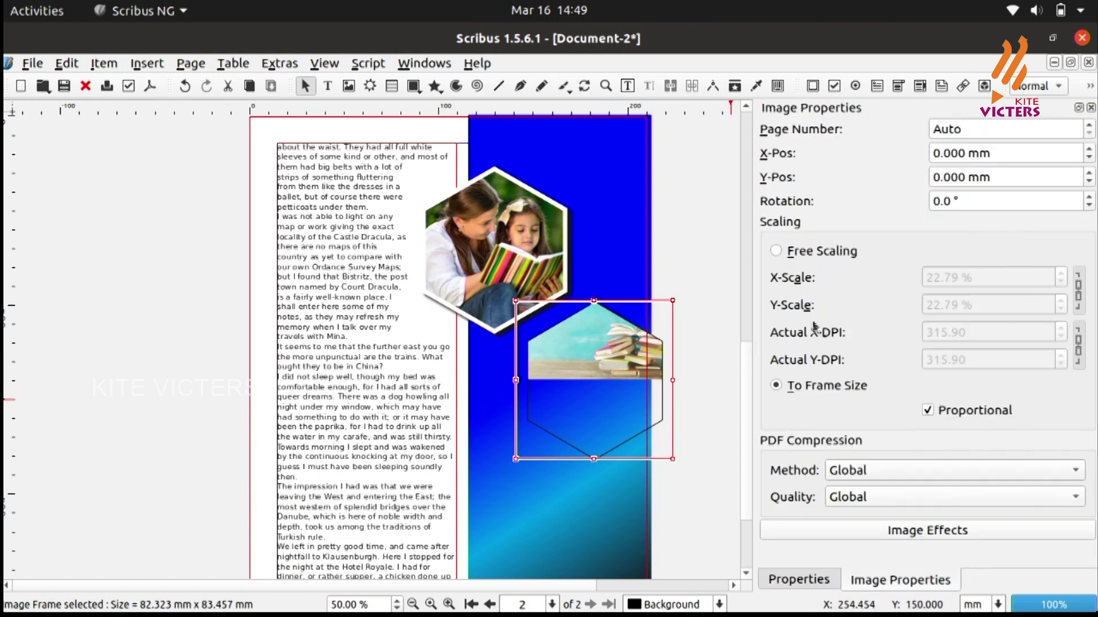
left_click(776, 251)
left_click(990, 304)
scroll(991, 304, "up", 5)
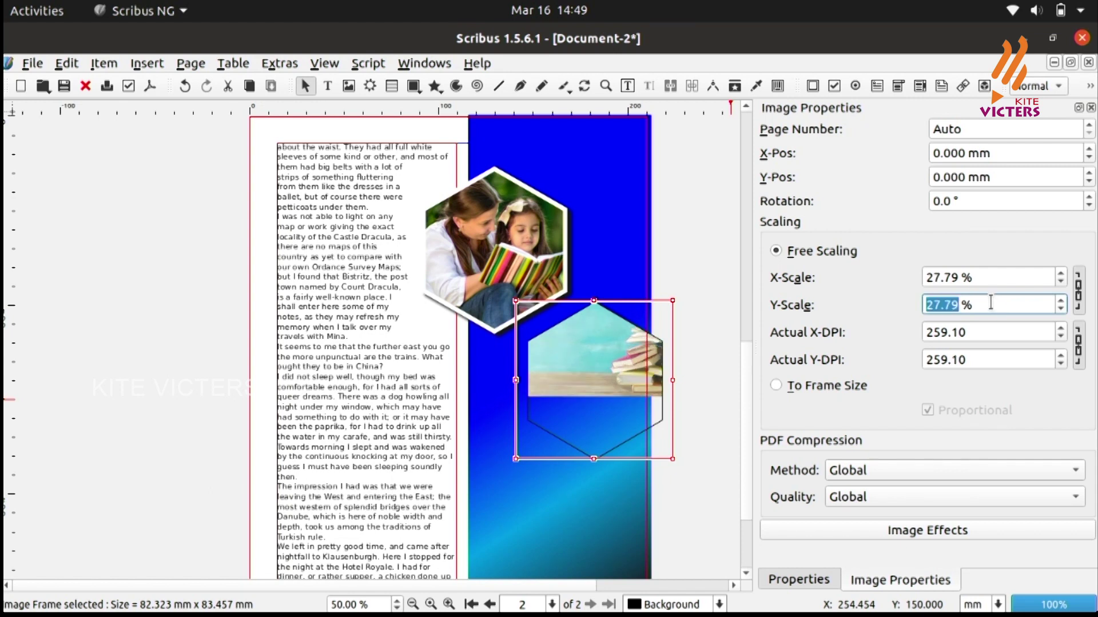
scroll(990, 303, "up", 18)
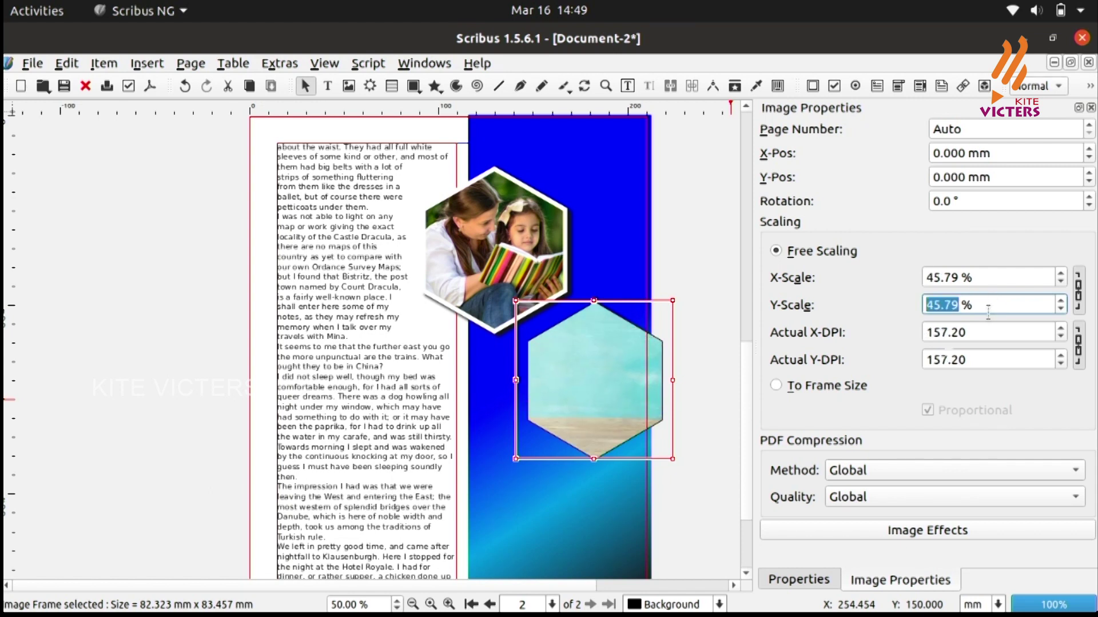
left_click(719, 492)
left_click(581, 400)
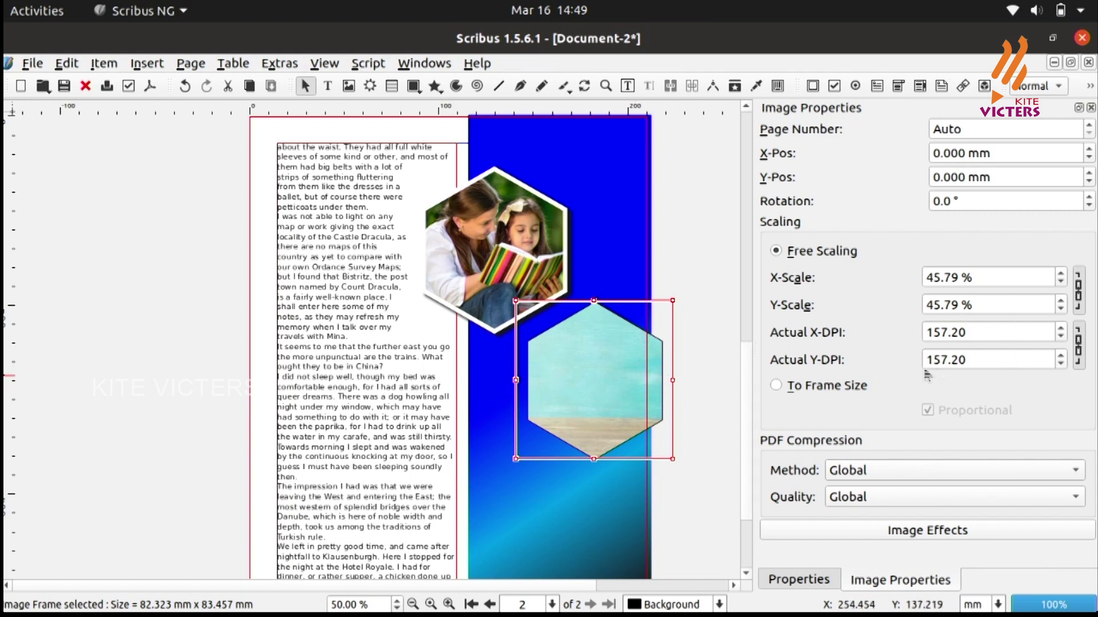
Shift the stacked-books picture inside its hexagonal frame to bring the books into view, and reduce its scale to 42.79 %.
double_click(601, 374)
left_click_drag(602, 374, 541, 407)
left_click(1021, 280)
scroll(1021, 280, "down", 3)
left_click_drag(627, 404, 628, 419)
Scale the stacked-books picture to 47.79 % and reposition it so the books fill the whole hexagon.
left_click(1017, 296)
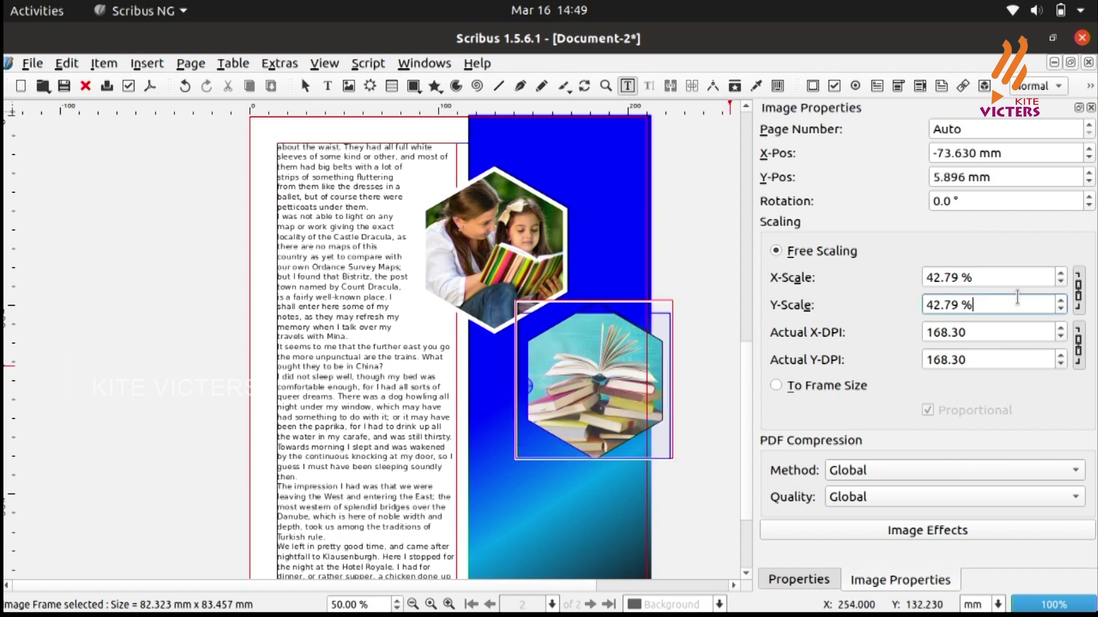
scroll(1018, 298, "up", 3)
scroll(1018, 305, "up", 2)
left_click(719, 447)
left_click(623, 395)
mouse_move(624, 395)
left_mouse_down()
mouse_move(610, 401)
mouse_move(626, 403)
left_mouse_up()
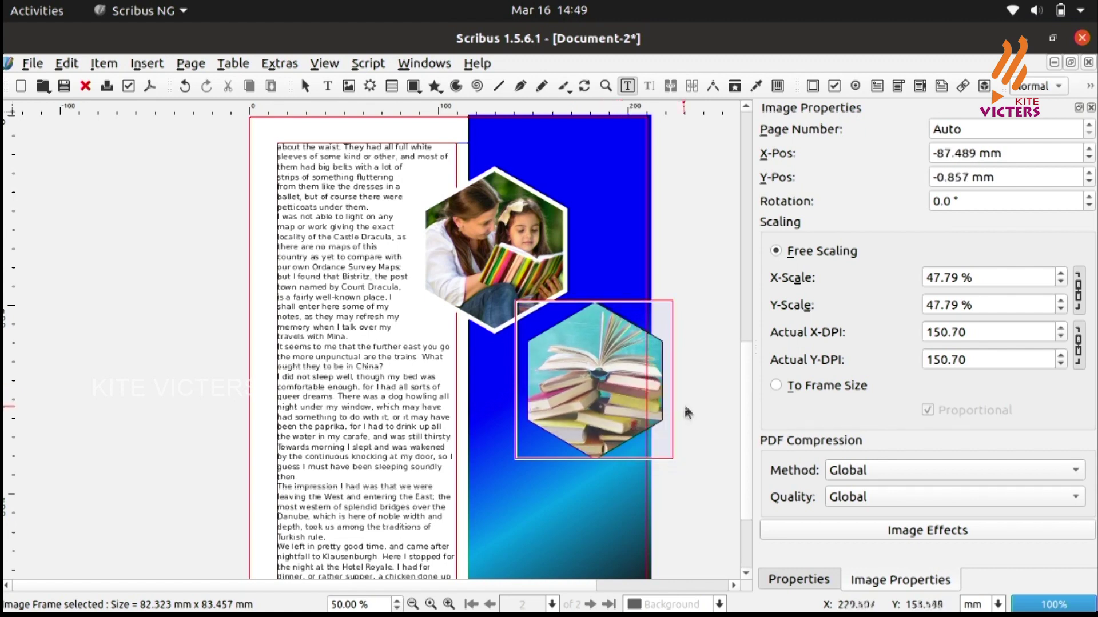
left_click(707, 398)
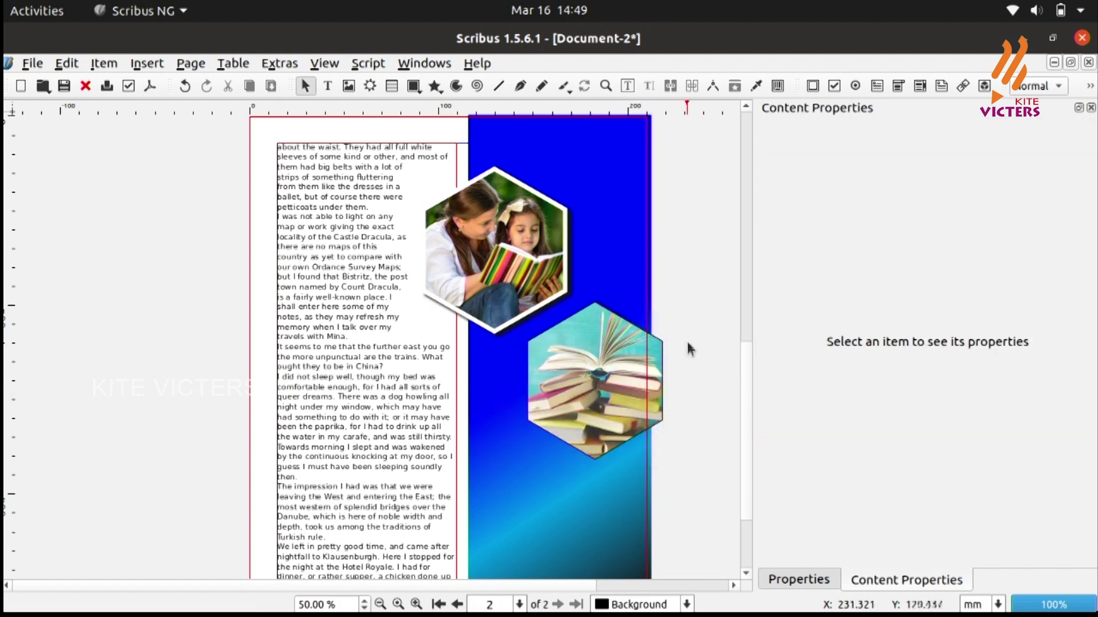
Give the stacked-books hexagon a white outline with a line width of 3.353 mm.
left_click(618, 376)
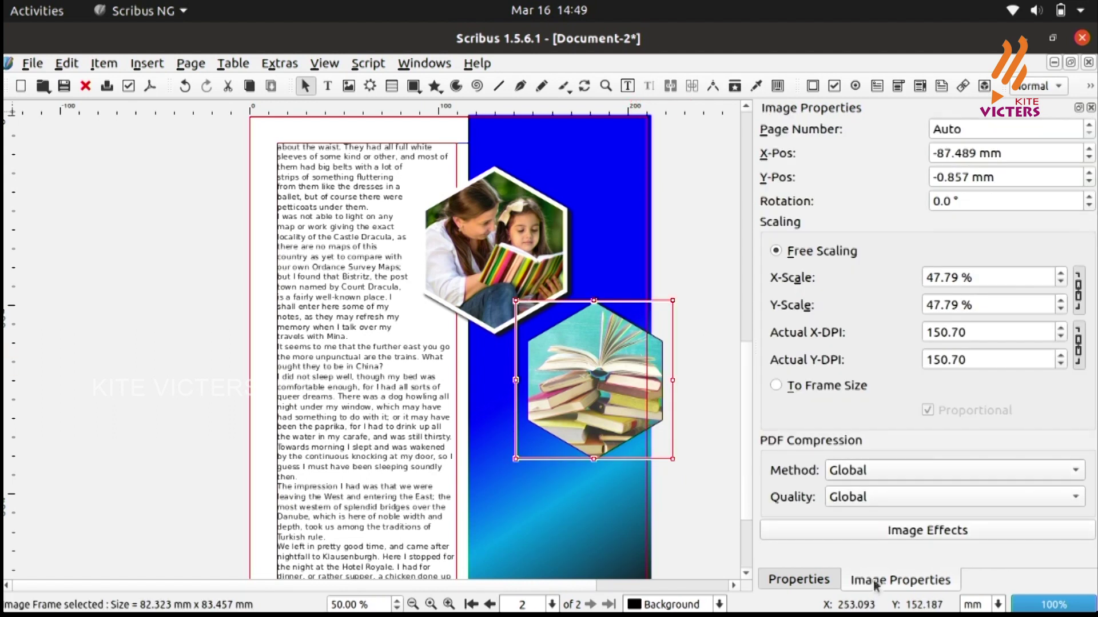
left_click(798, 581)
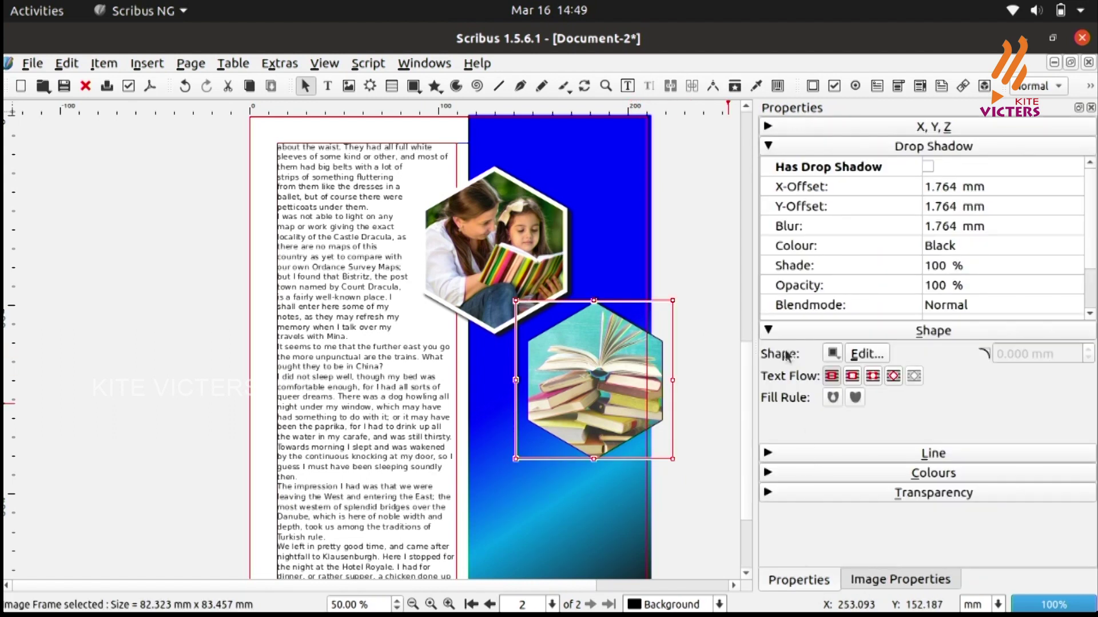
left_click(768, 147)
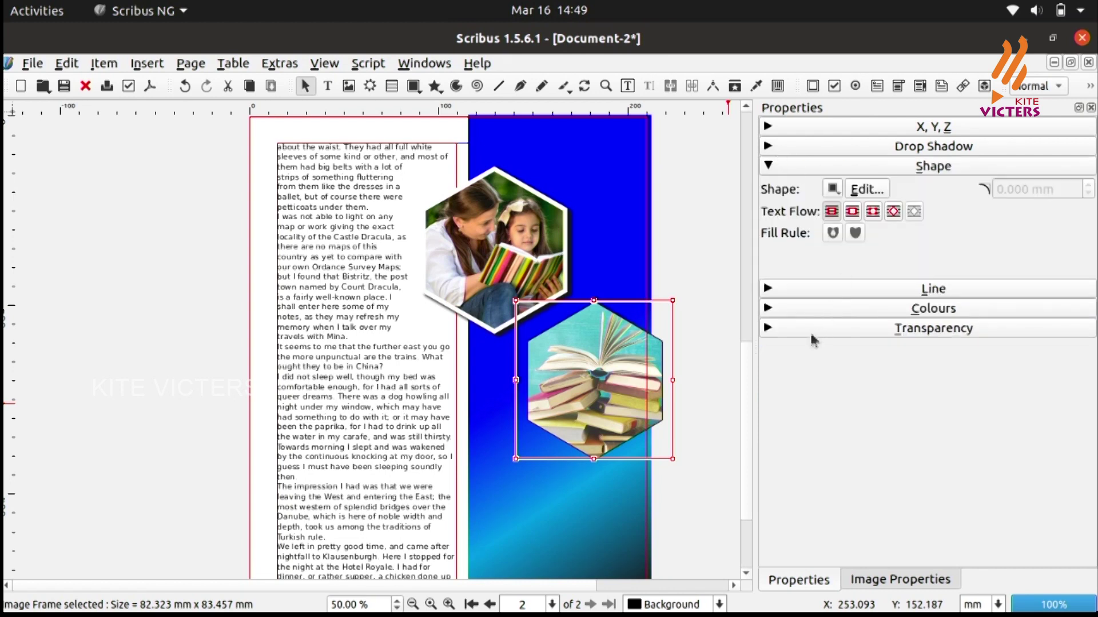
left_click(769, 310)
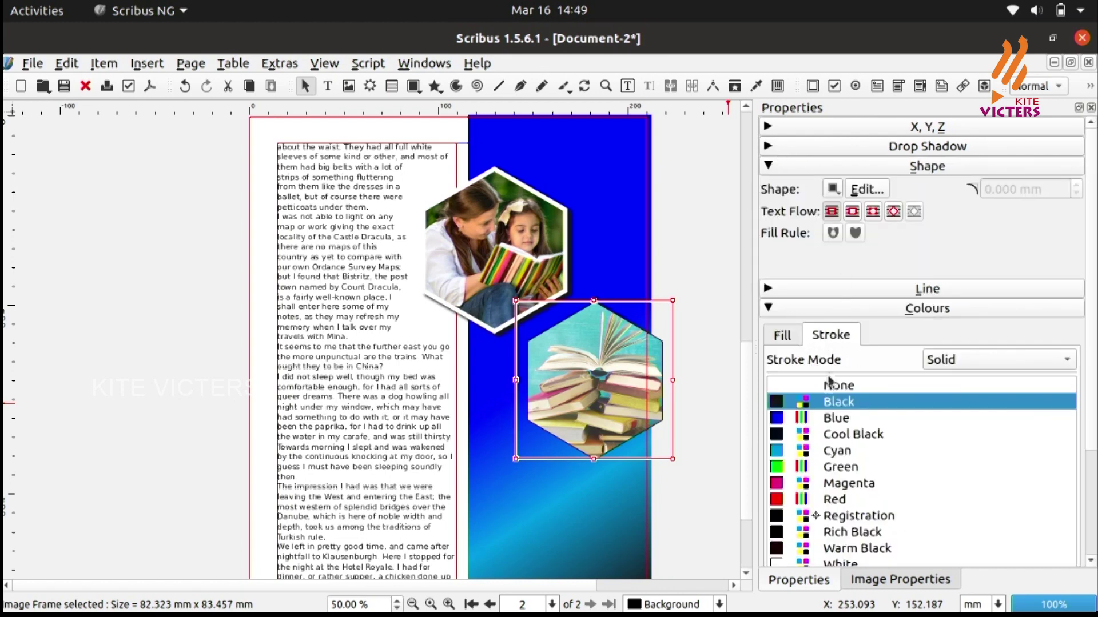
left_click(781, 565)
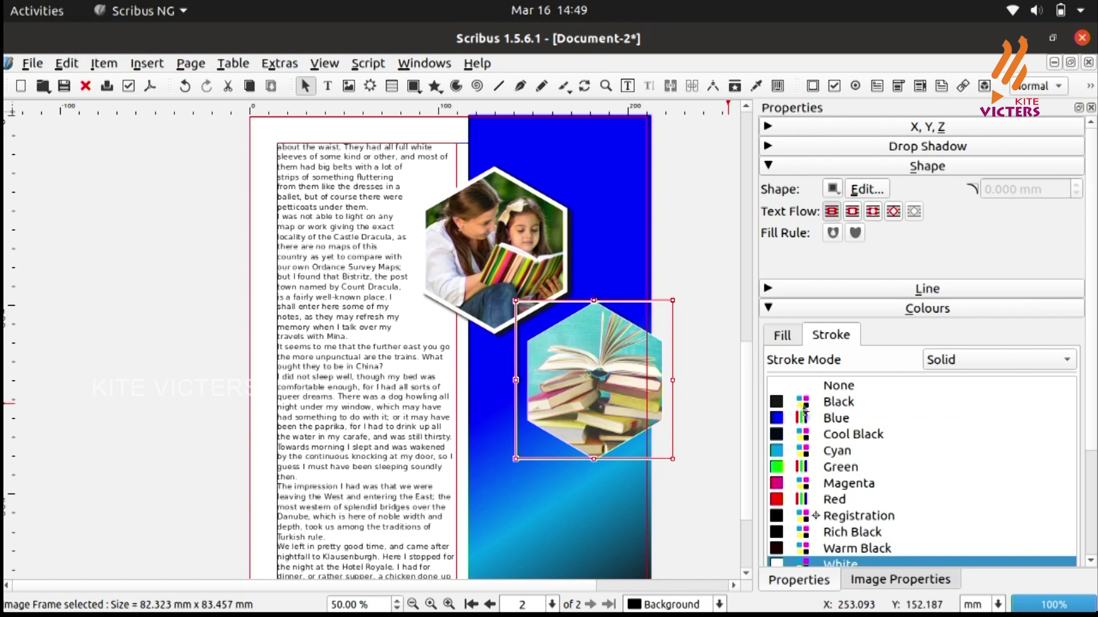
left_click(769, 291)
left_click(1010, 446)
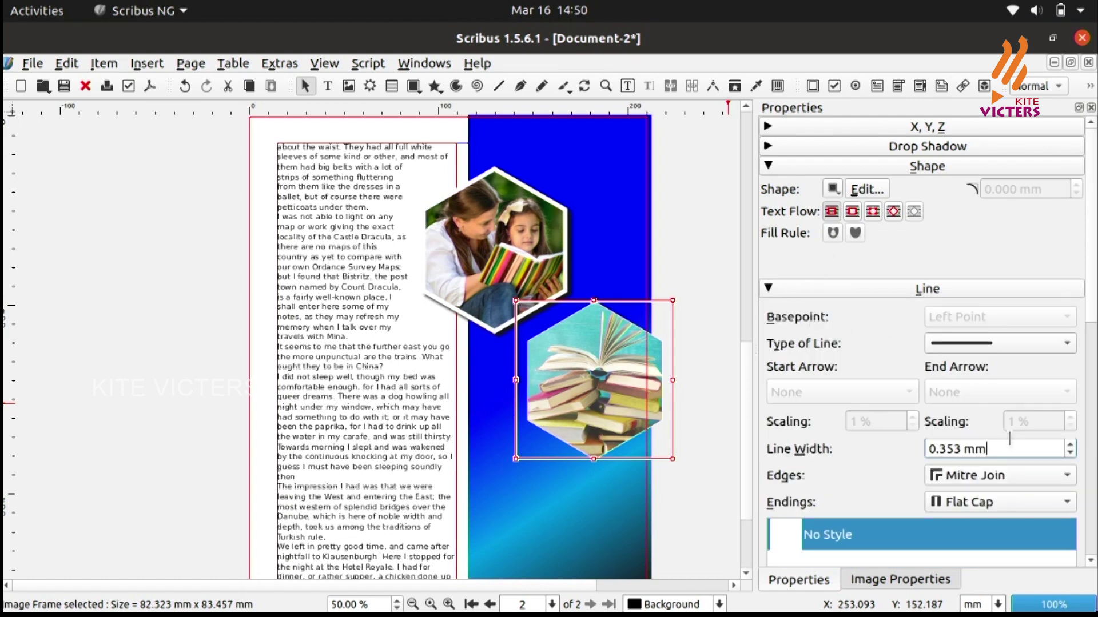
scroll(1005, 450, "up", 3)
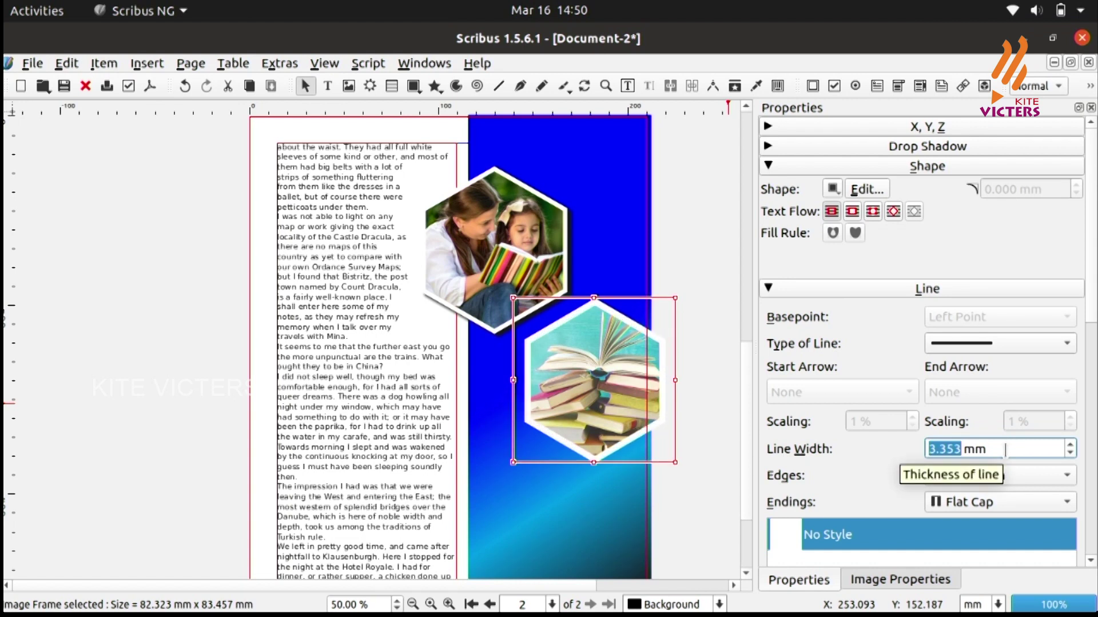
Add a drop shadow with the default settings to the stacked-books hexagon.
left_click(768, 147)
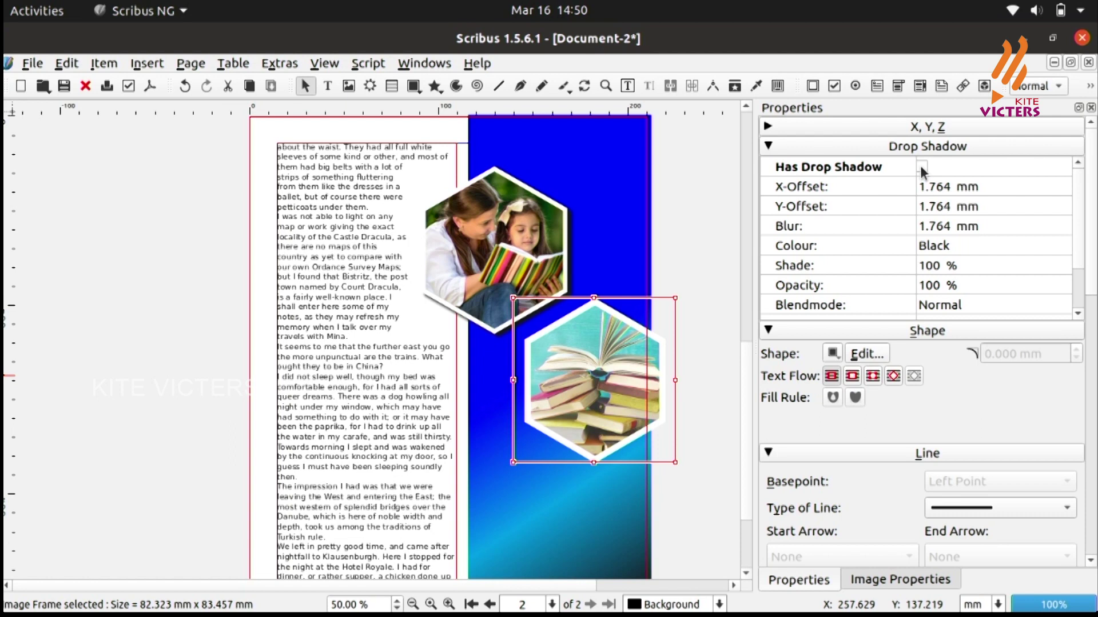
left_click(940, 197)
left_click(923, 167)
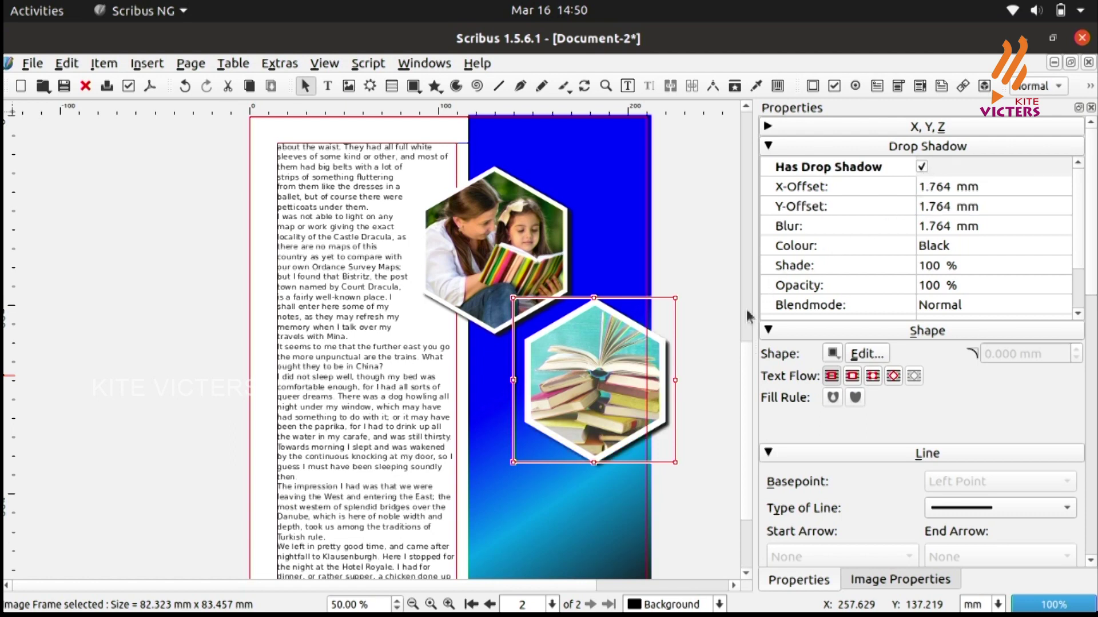
left_click(654, 352)
Draw a regular polygon about 50 x 44 mm on the gradient panel, below and inward of the stacked-books picture.
scroll(617, 360, "down", 2)
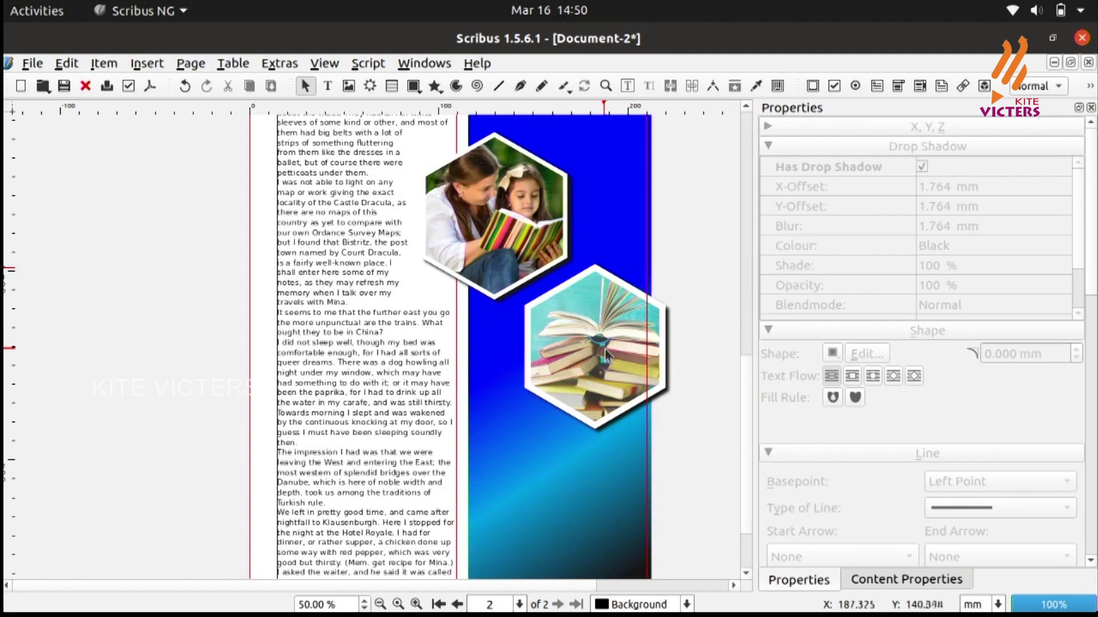
scroll(620, 384, "down", 1)
scroll(619, 386, "up", 2)
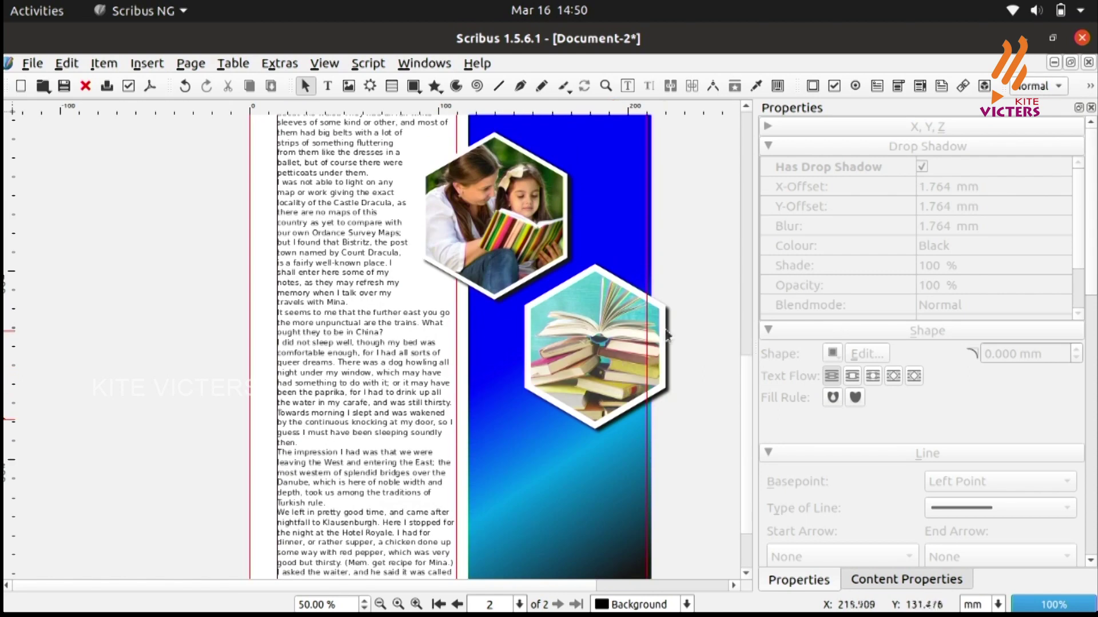
left_click(435, 87)
left_click_drag(479, 444, 575, 528)
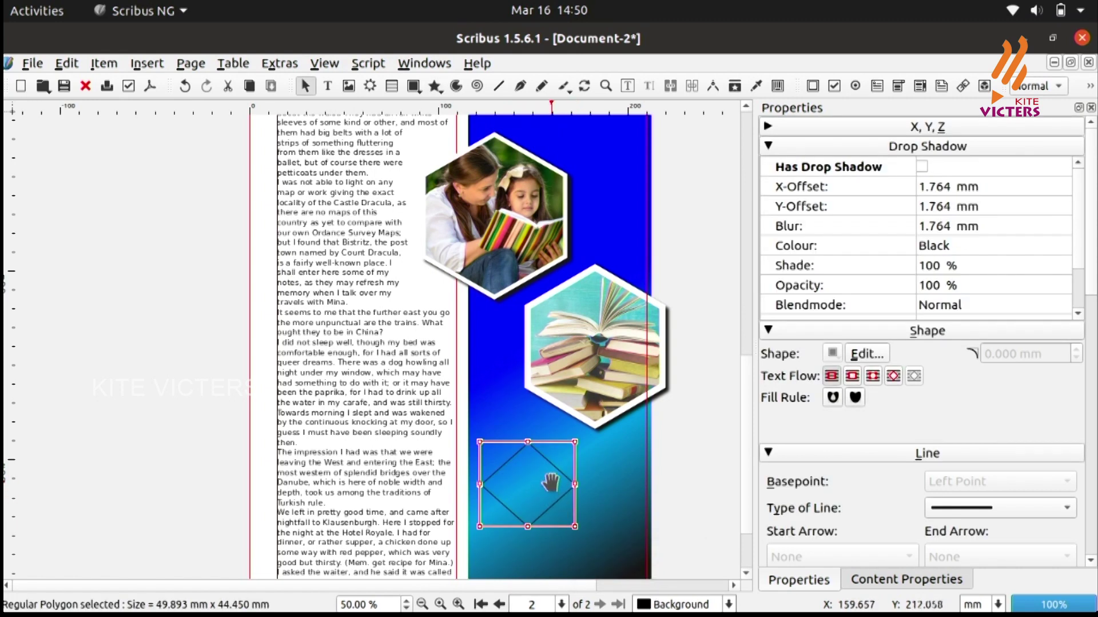
Set the new polygon's corners to 6 to make it a hexagon.
double_click(547, 483)
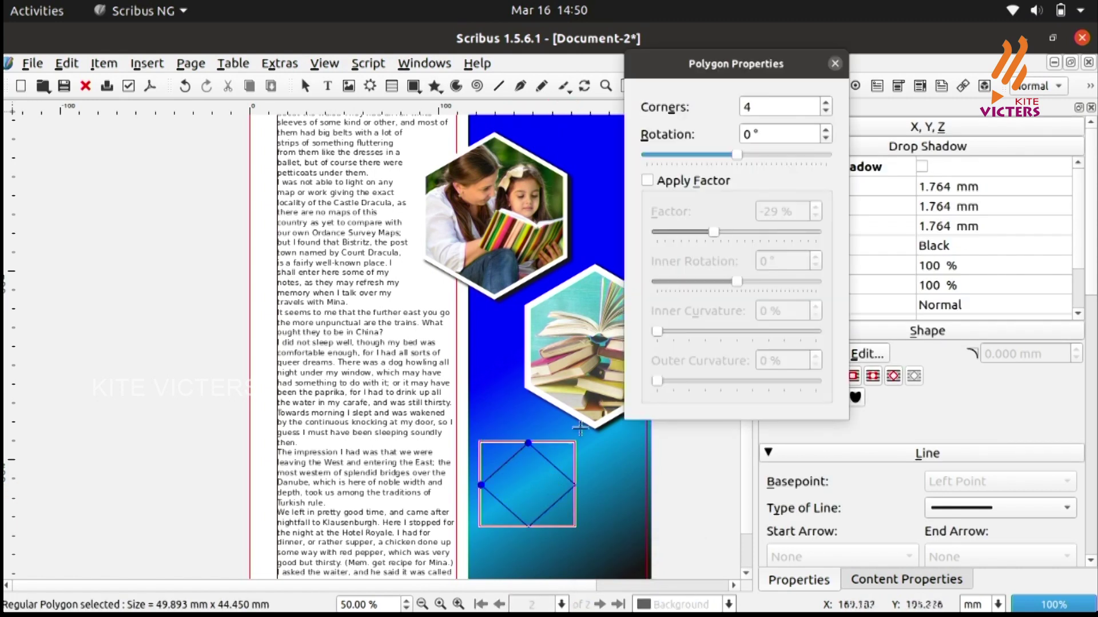
double_click(772, 105)
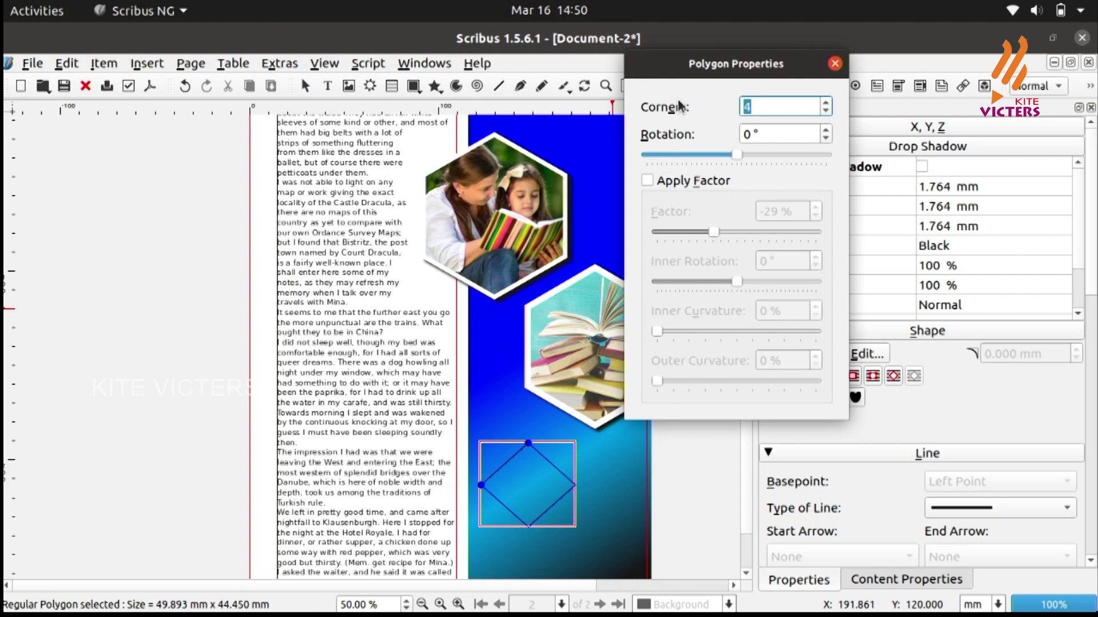
type("6")
left_click(834, 64)
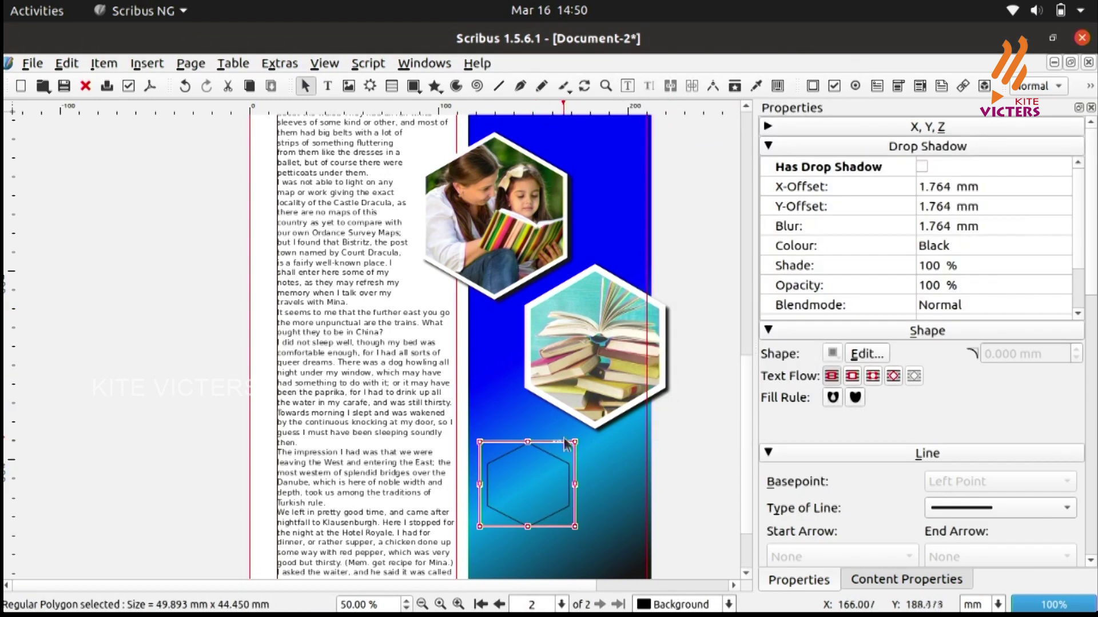
Resize the new hexagon to about 53 x 52 mm and place it at the gradient panel's inner edge beside the text column.
left_click_drag(574, 440, 589, 410)
left_click_drag(552, 465, 523, 483)
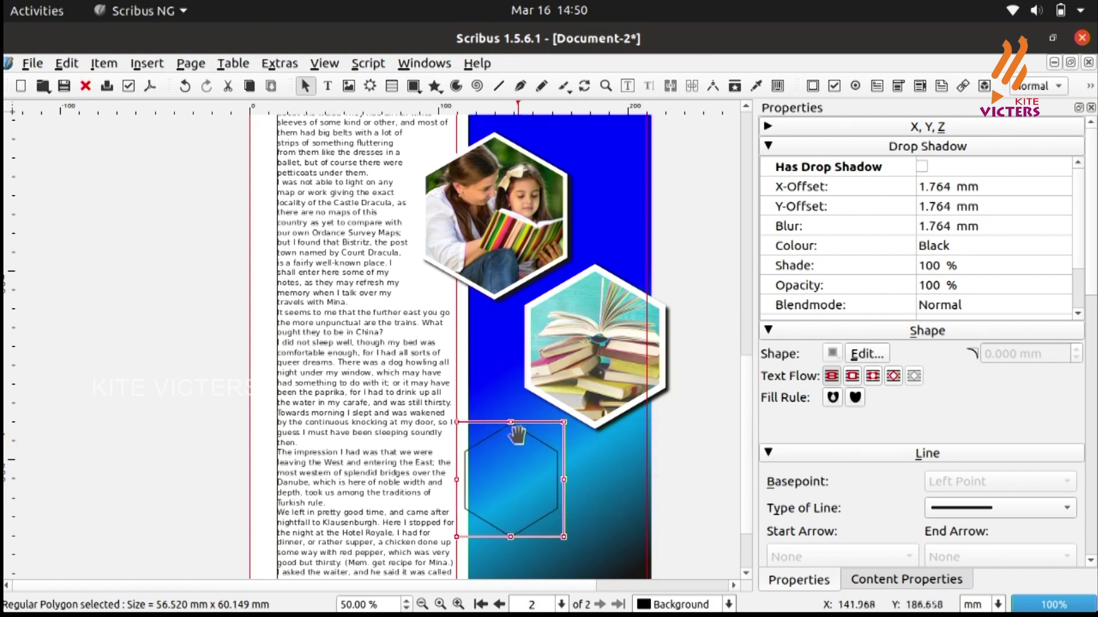
left_click_drag(566, 422, 558, 437)
left_click_drag(530, 475, 543, 459)
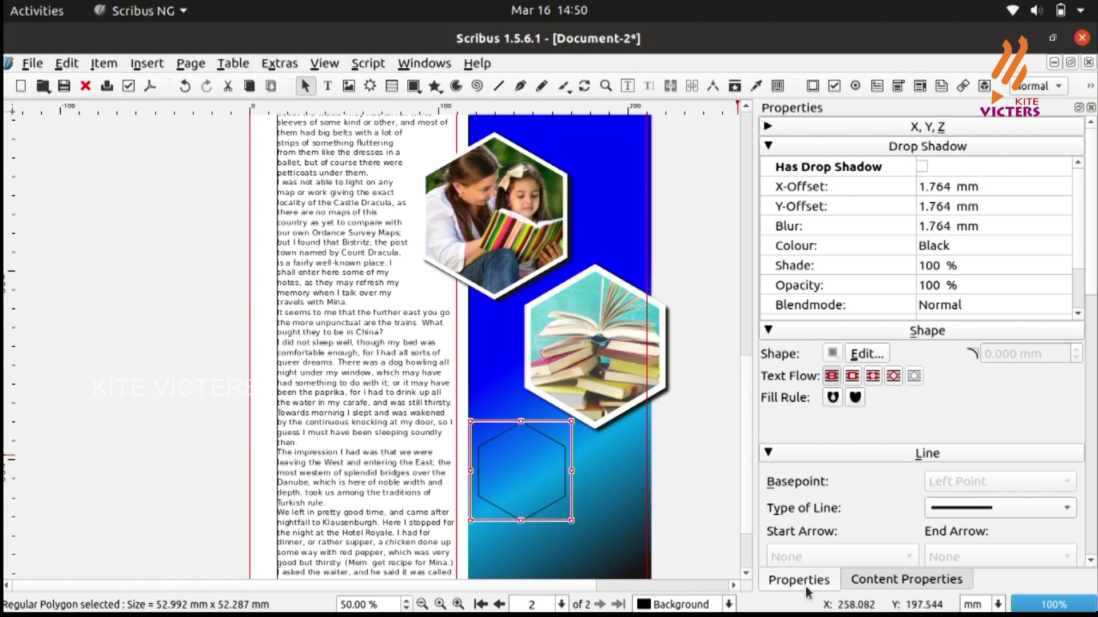
left_click(666, 509)
Remove the small hexagon's outline by setting its stroke colour to None.
left_click(520, 503)
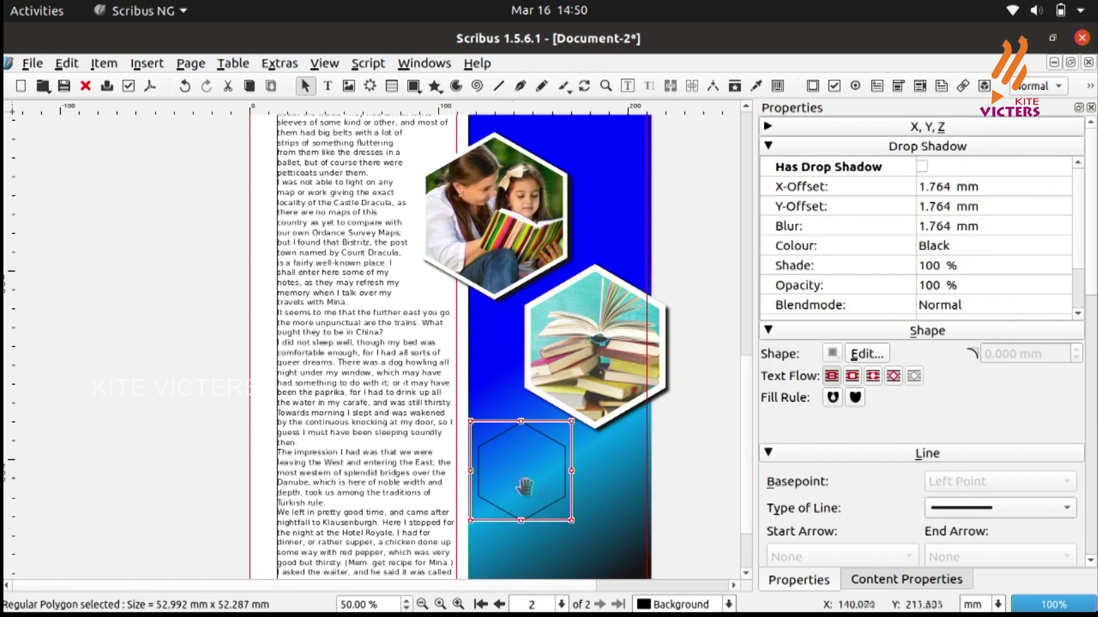
left_click(768, 147)
left_click(768, 289)
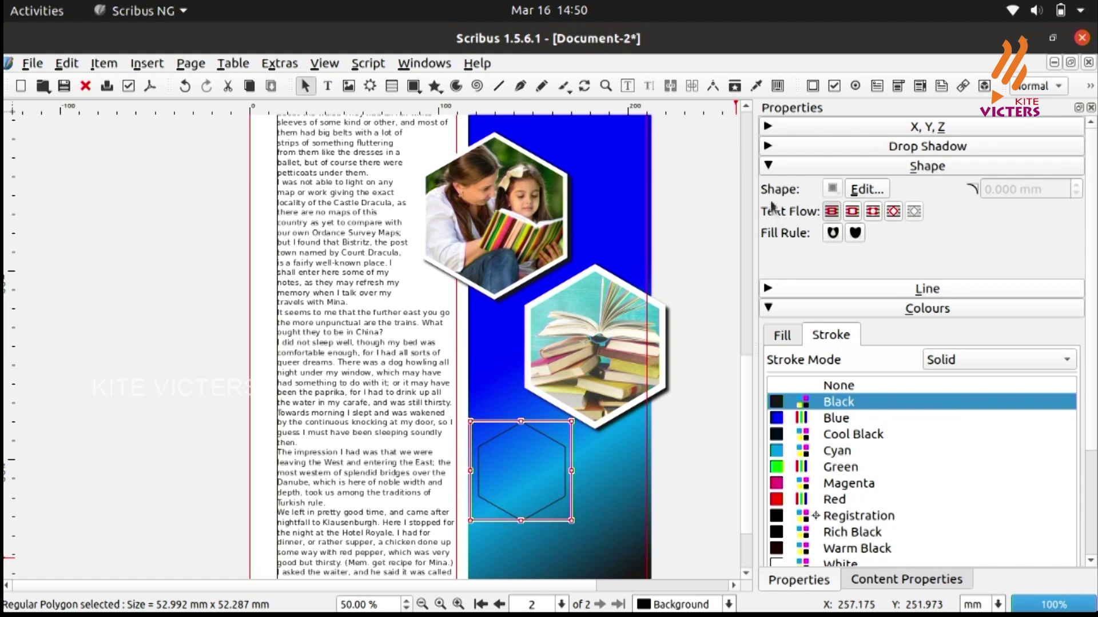
left_click(798, 385)
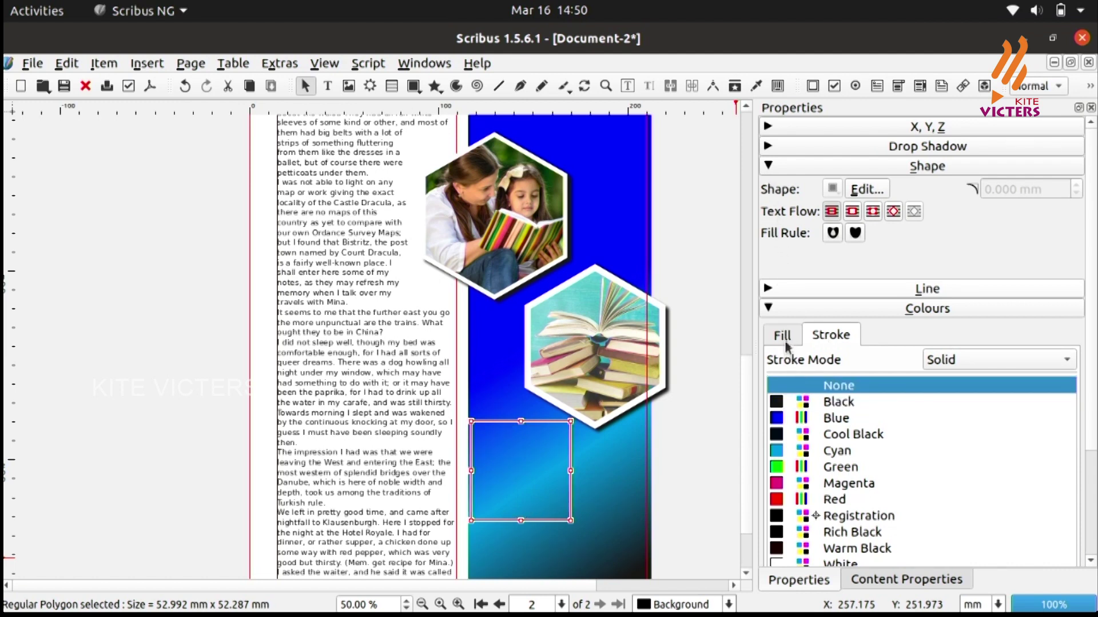
Fill the small hexagon with a linear gradient and set its starting colour stop to Cyan.
left_click(783, 338)
left_click(941, 366)
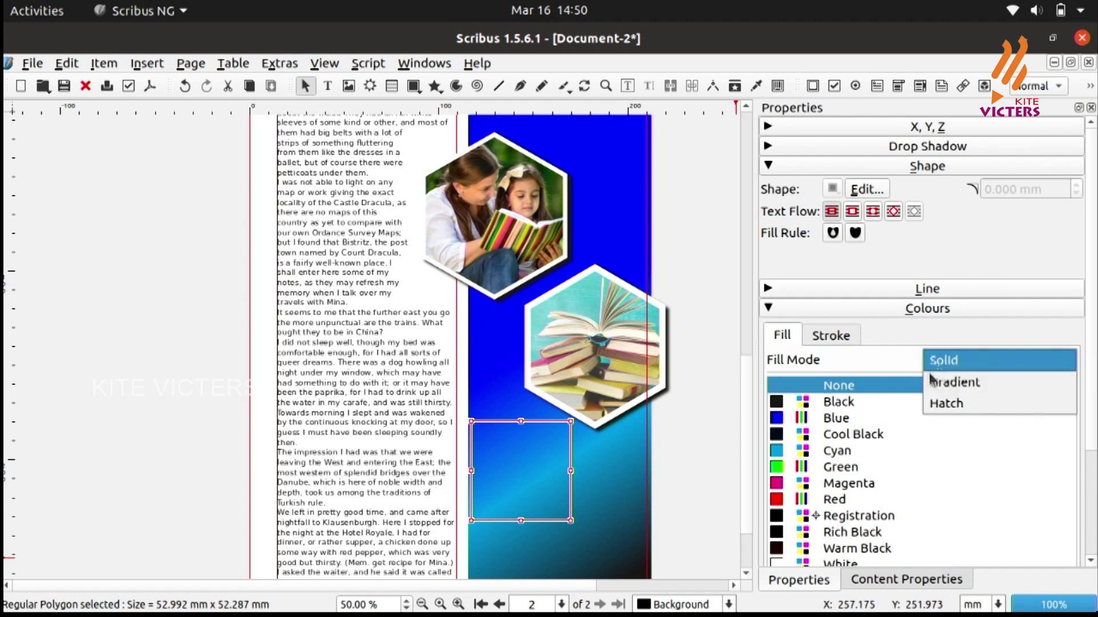
left_click(941, 382)
left_click(786, 481)
left_click(926, 533)
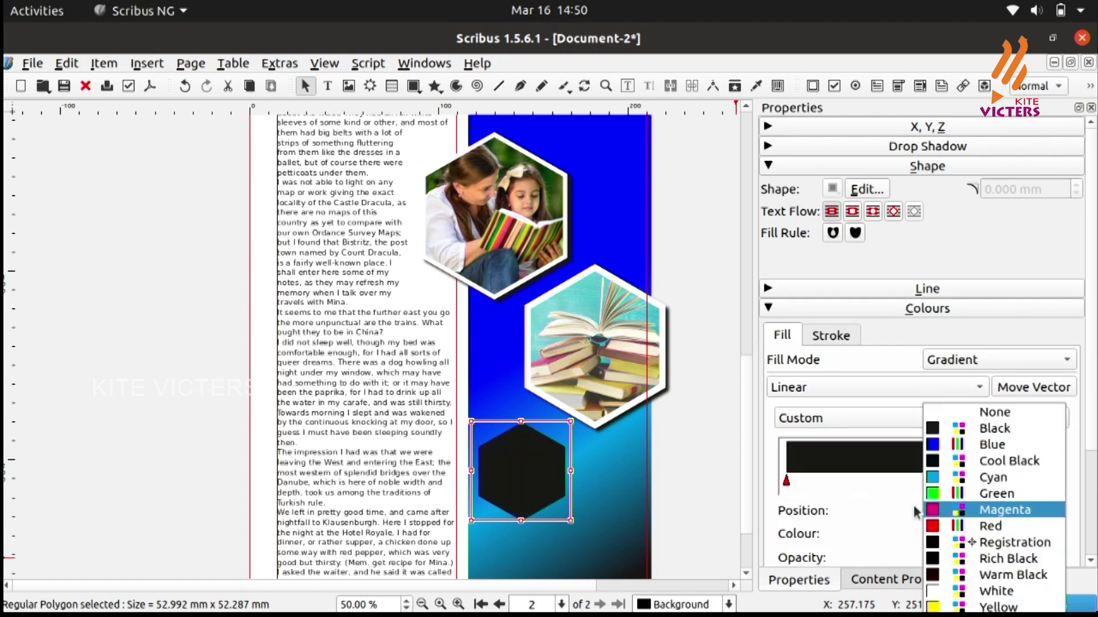
left_click(929, 477)
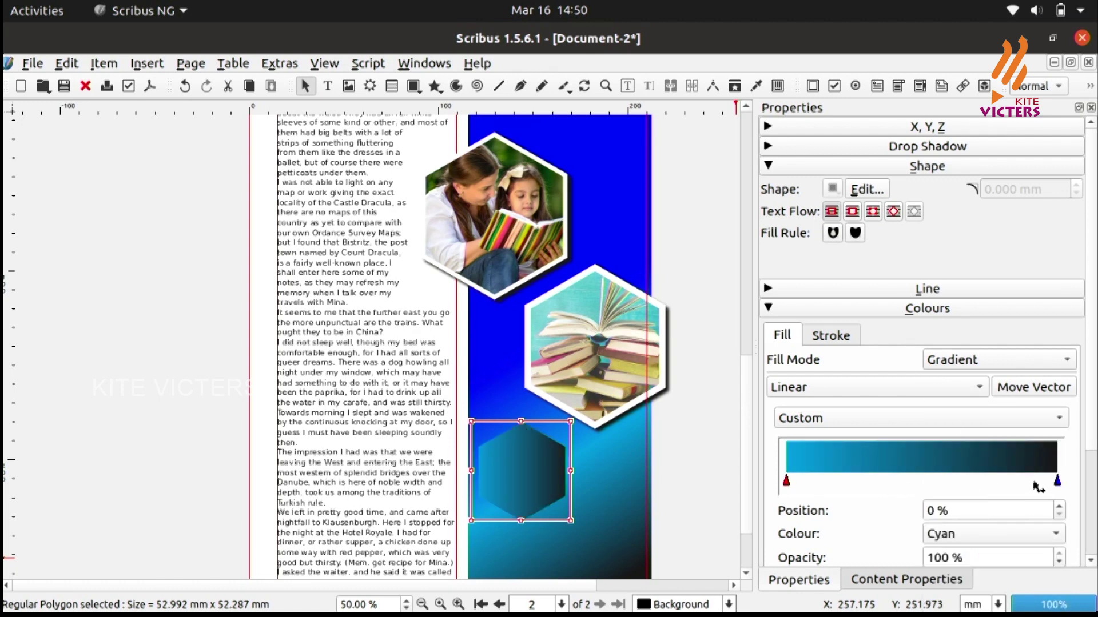
left_click(954, 536)
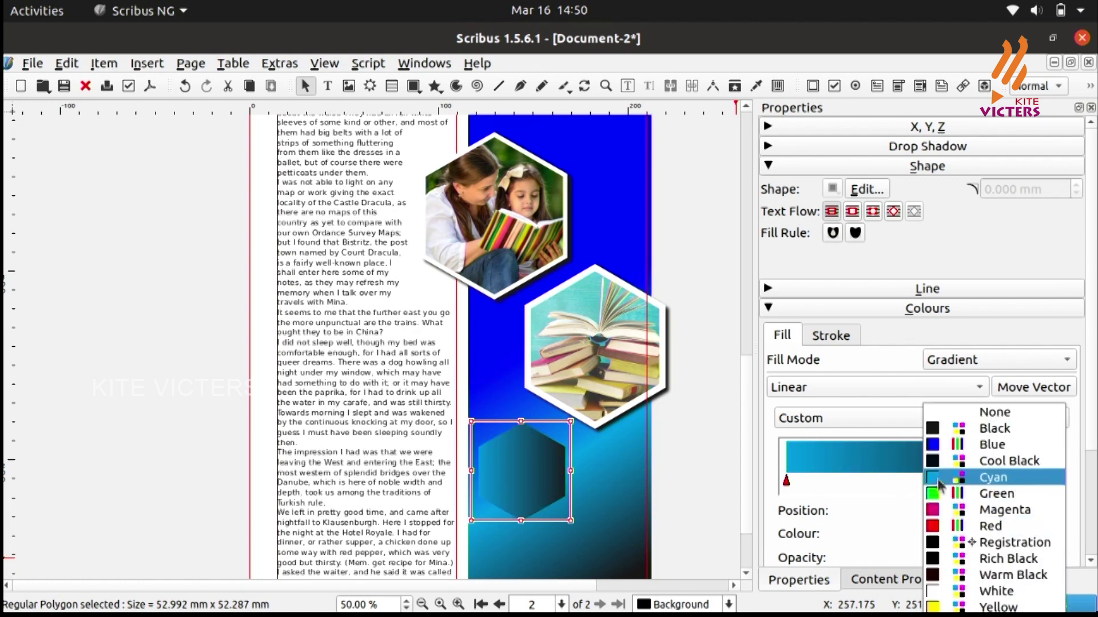
left_click(939, 480)
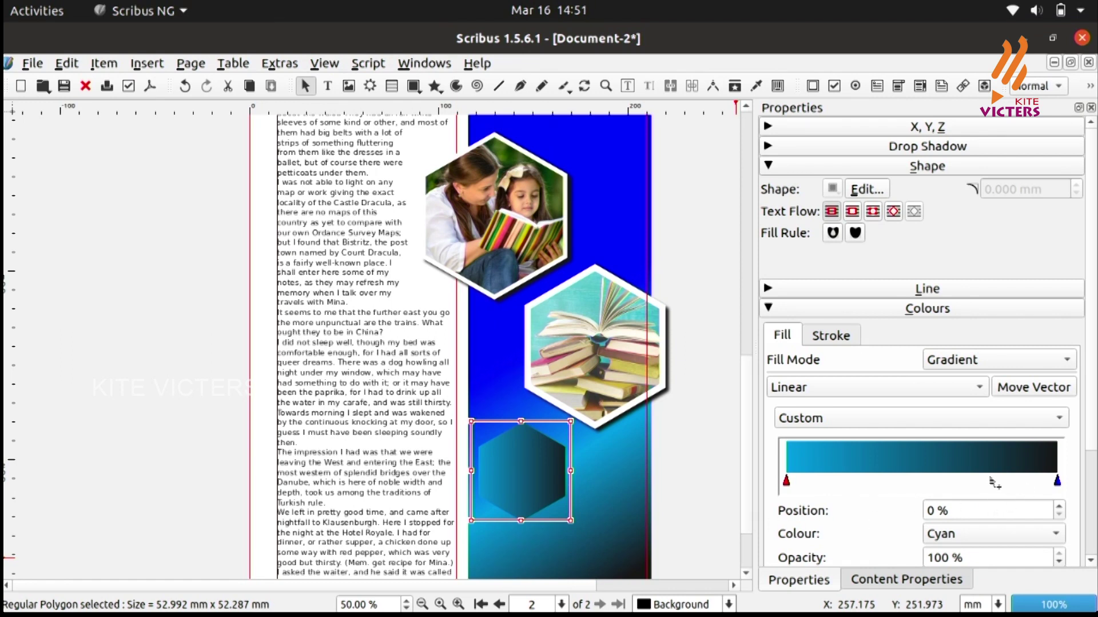
Add a Blue colour stop to the small hexagon's gradient and position it at 65 %.
left_click(941, 480)
left_click(941, 538)
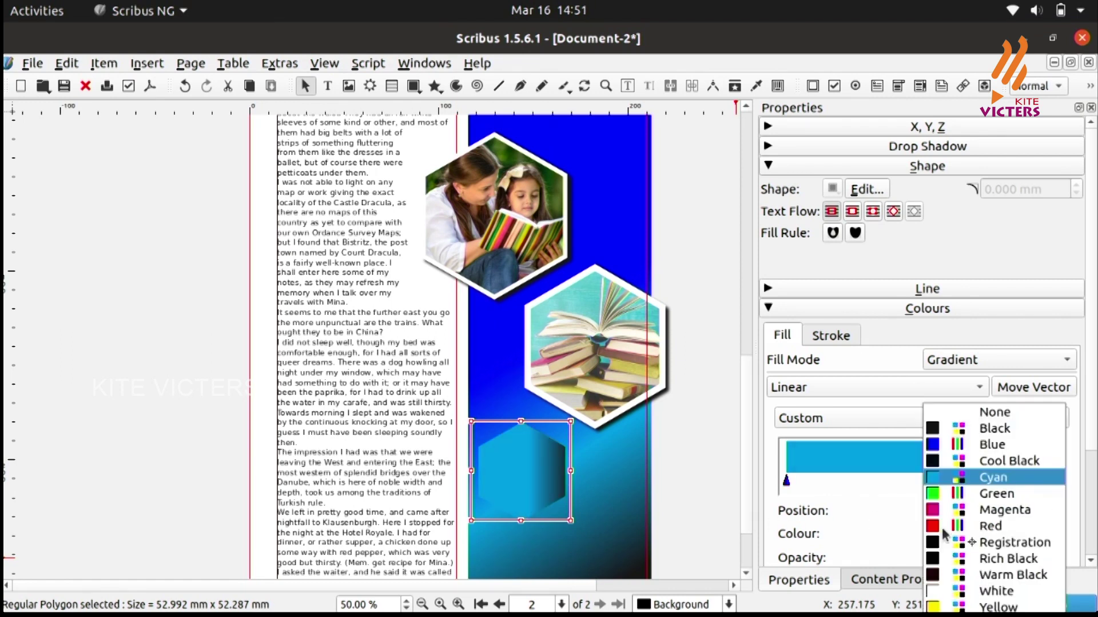
left_click(929, 443)
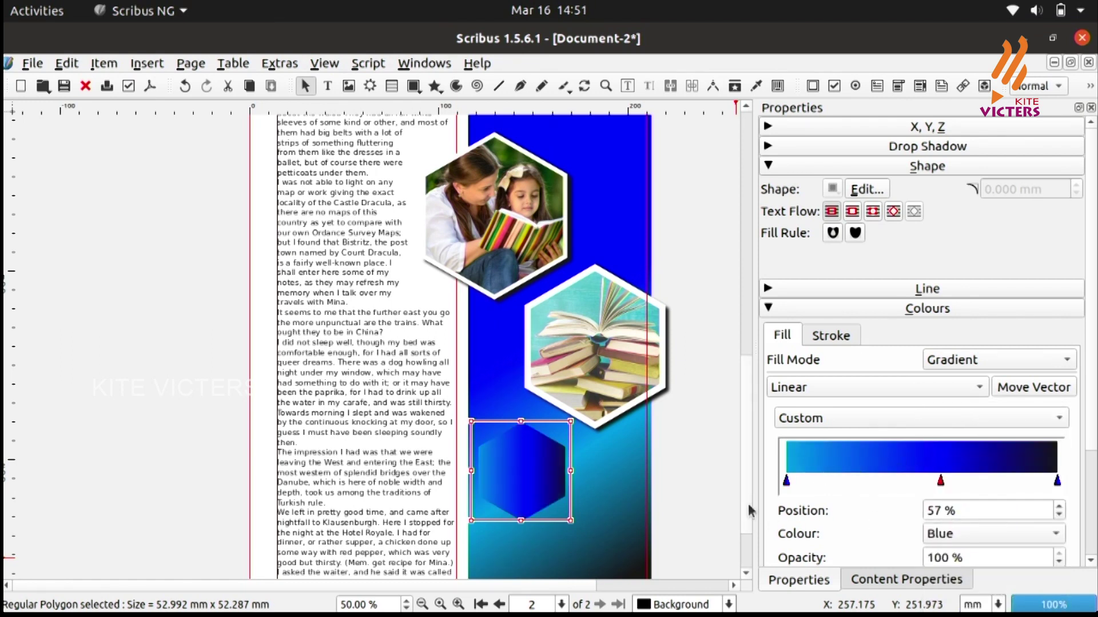
left_click_drag(940, 481, 961, 480)
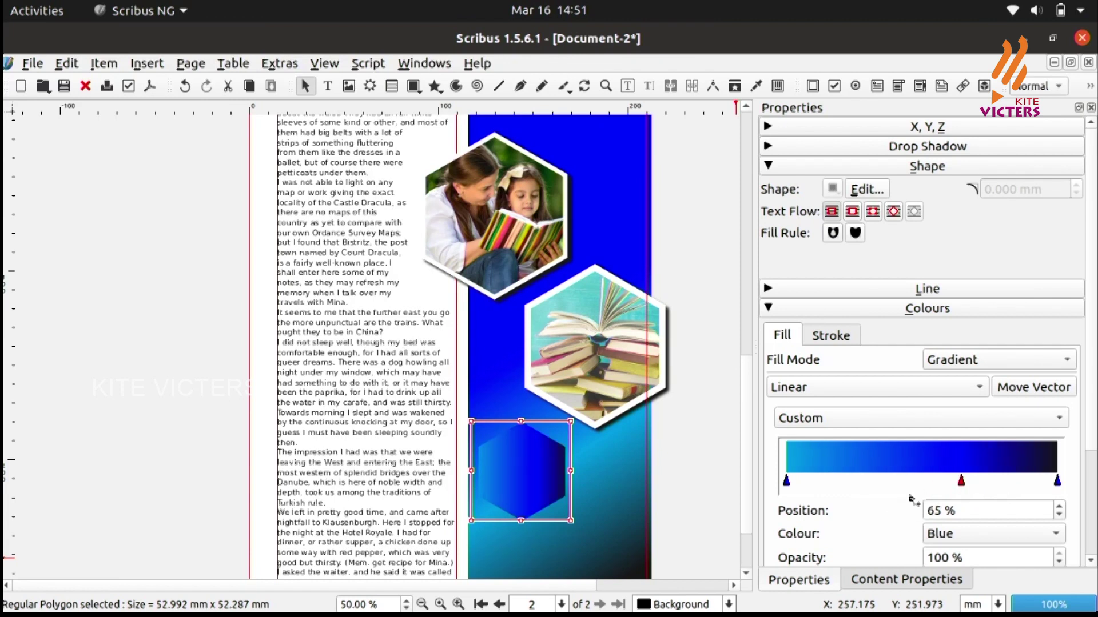
Set the small gradient hexagon's stroke colour to White.
scroll(845, 509, "down", 2)
left_click(690, 503)
left_click(523, 495)
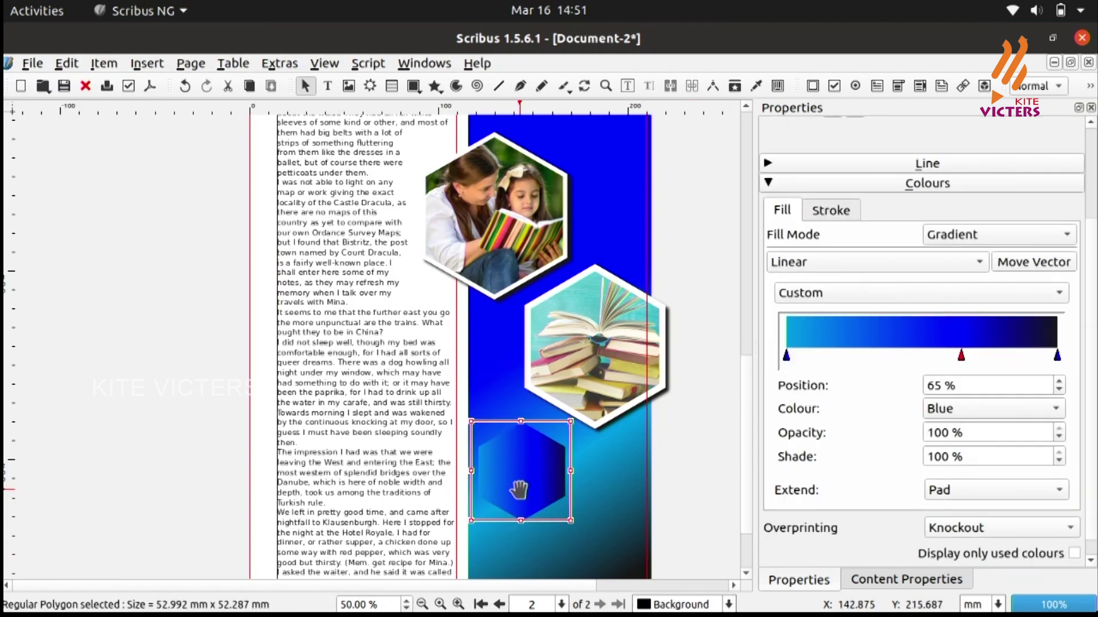
left_click(828, 211)
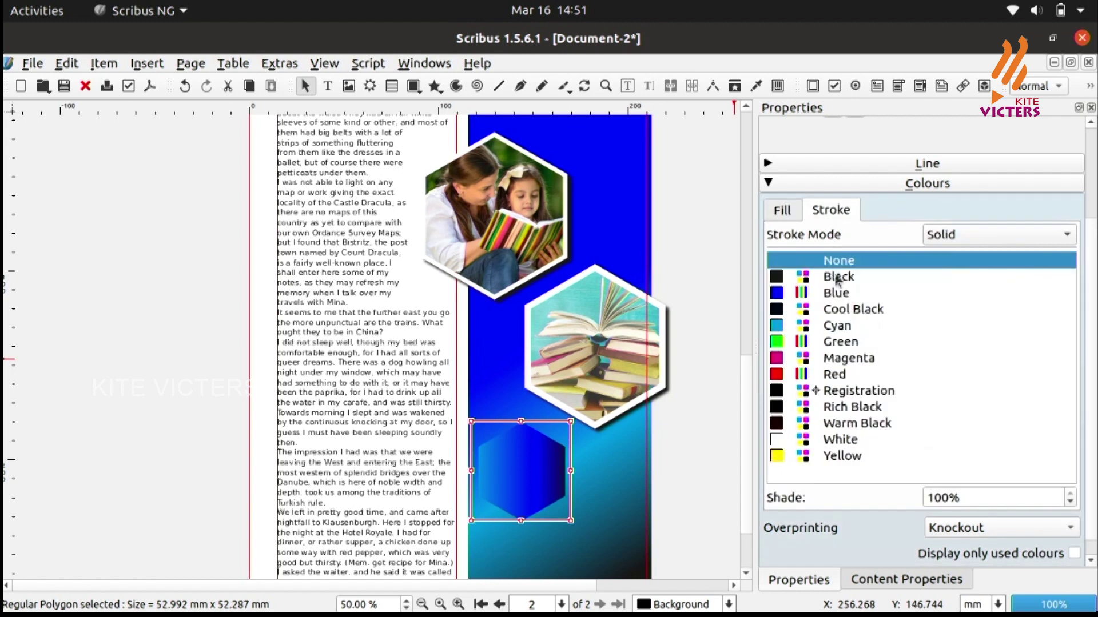
left_click(807, 440)
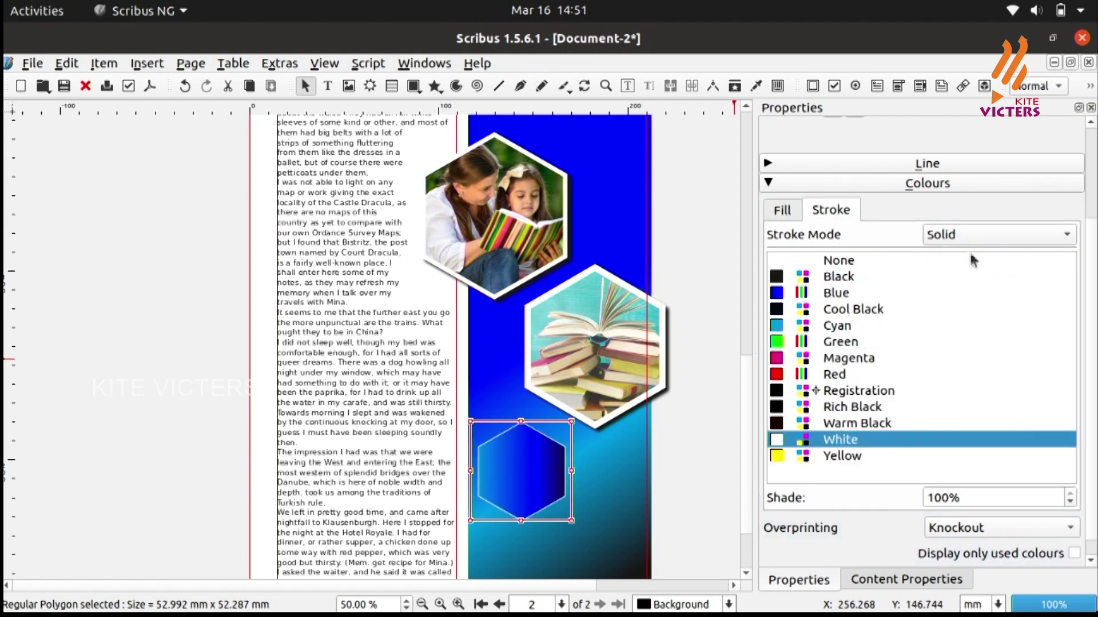
Set the small gradient hexagon's line width to 2.353 mm.
left_click(768, 165)
left_click(1012, 327)
scroll(1021, 334, "up", 1)
left_click(1018, 450)
scroll(1018, 449, "up", 2)
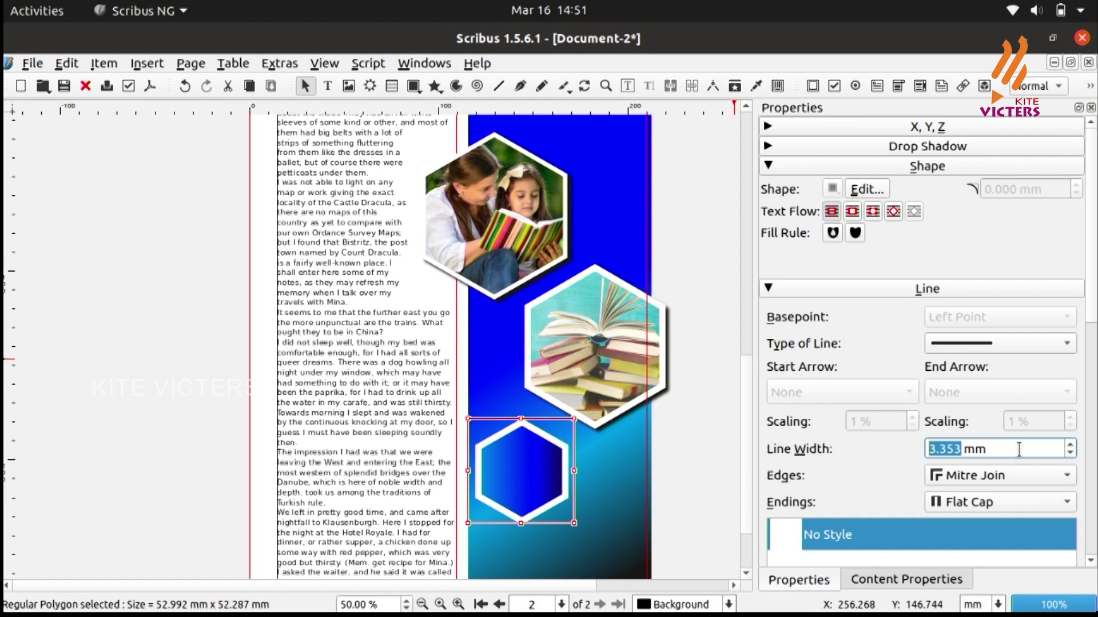
scroll(1019, 450, "down", 1)
left_click(691, 497)
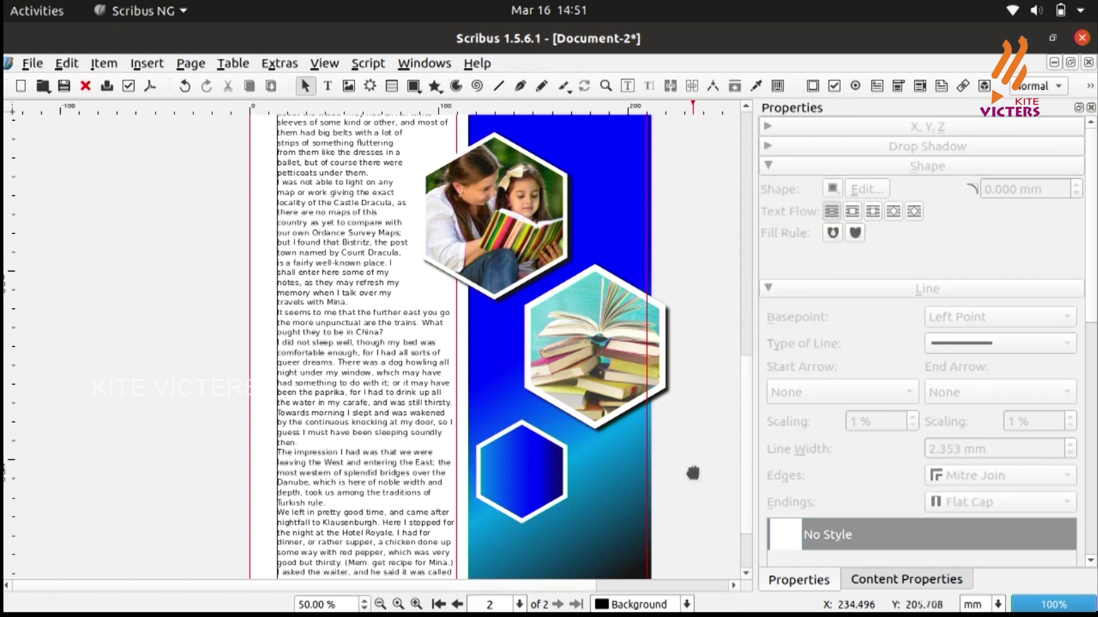
Enlarge the hexagonal frame of the woman and girl reading to about 110 x 103 mm by extending its upper outer corner.
scroll(693, 466, "down", 1)
left_click(607, 458)
mouse_move(607, 458)
left_mouse_down()
mouse_move(616, 445)
mouse_move(609, 455)
left_mouse_up()
left_click(715, 482)
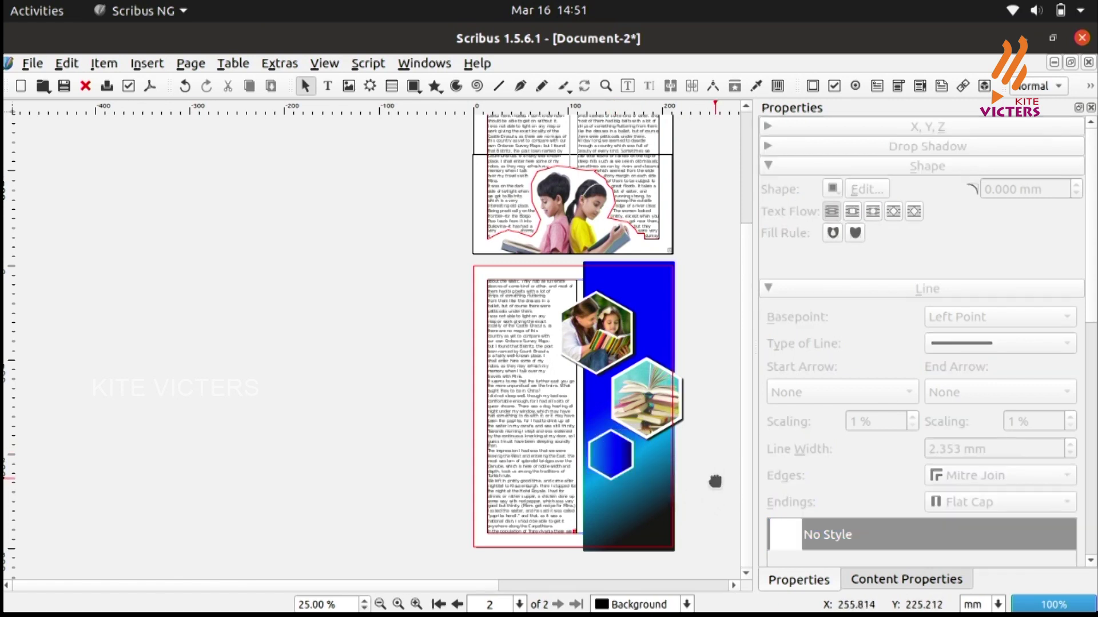
left_click(639, 400)
left_click(604, 312)
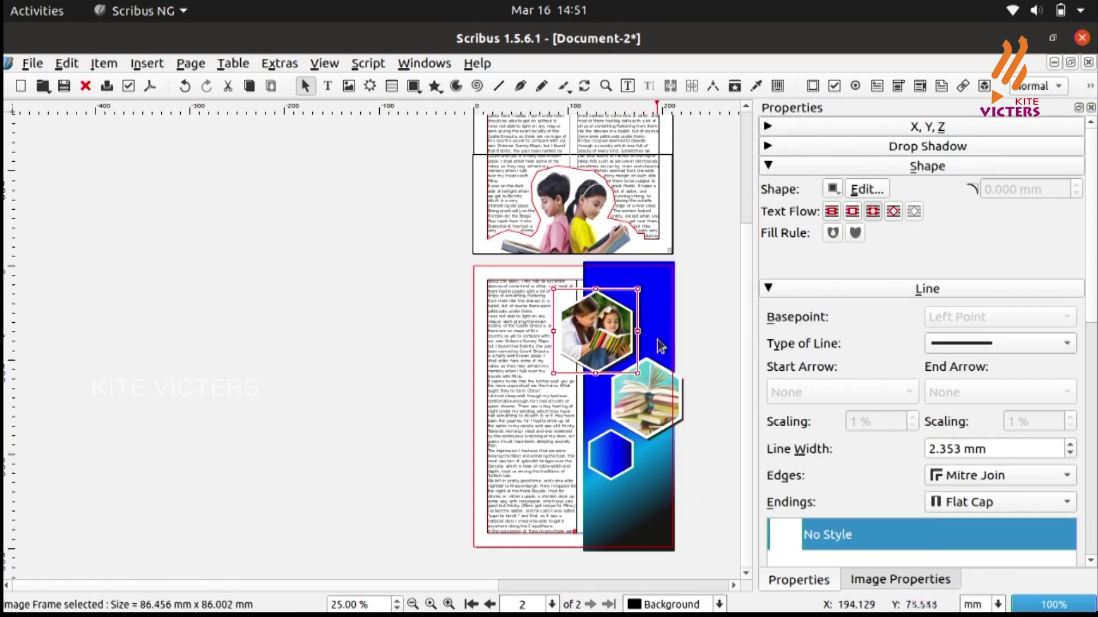
scroll(661, 345, "up", 1)
left_click_drag(613, 238, 653, 211)
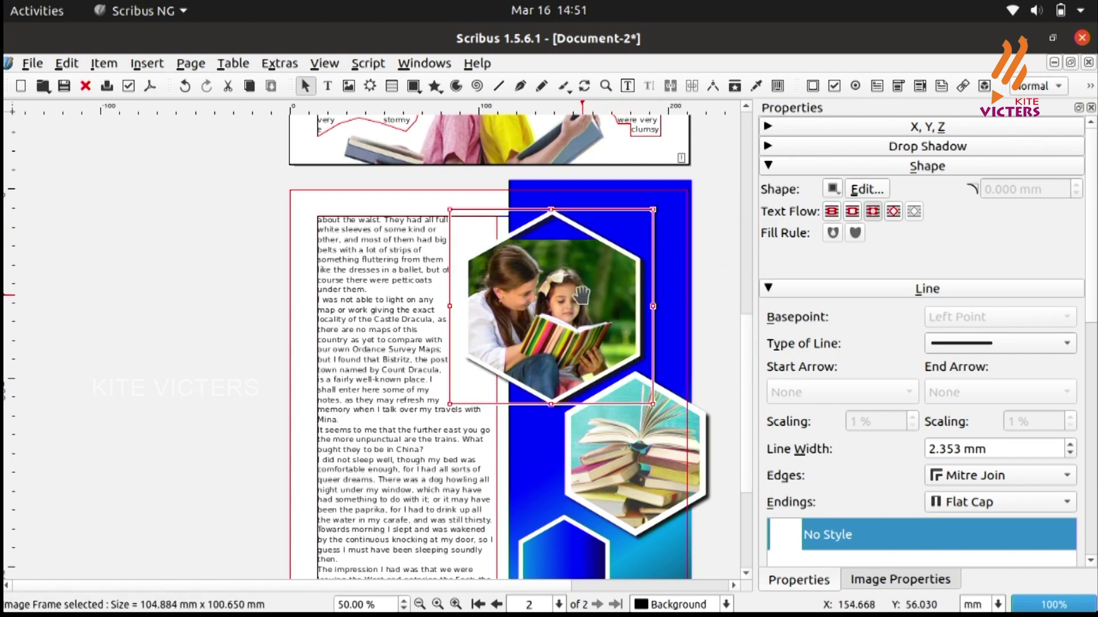
left_click_drag(657, 206, 664, 205)
Scale the picture inside the enlarged hexagonal frame to 66.69 % in both directions using free scaling.
double_click(623, 297)
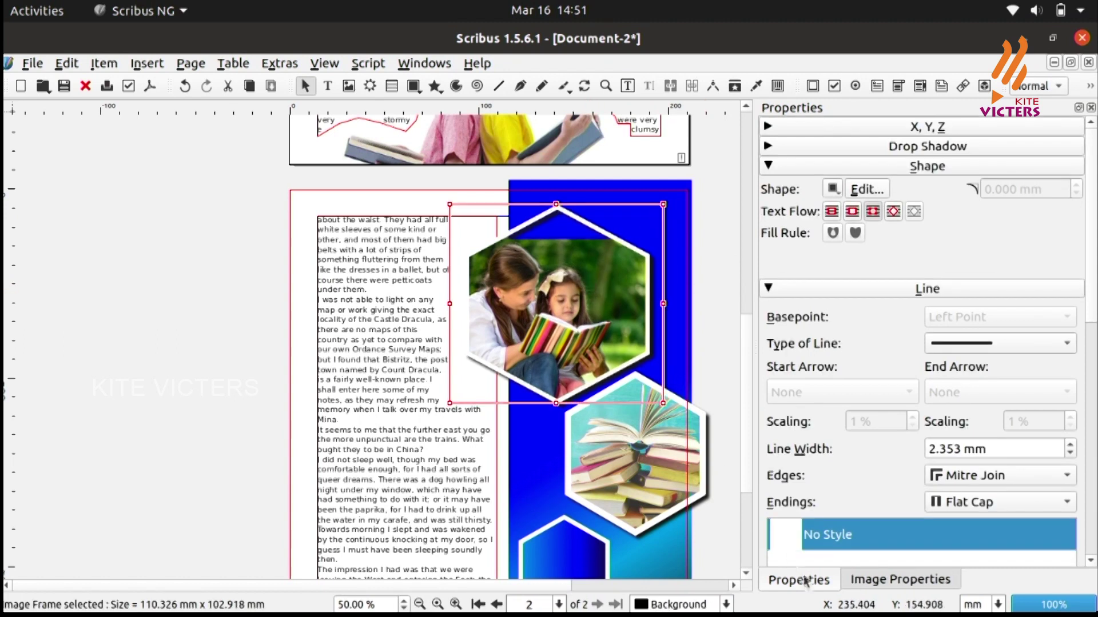
left_click(868, 581)
left_click(1009, 278)
scroll(1009, 278, "up", 12)
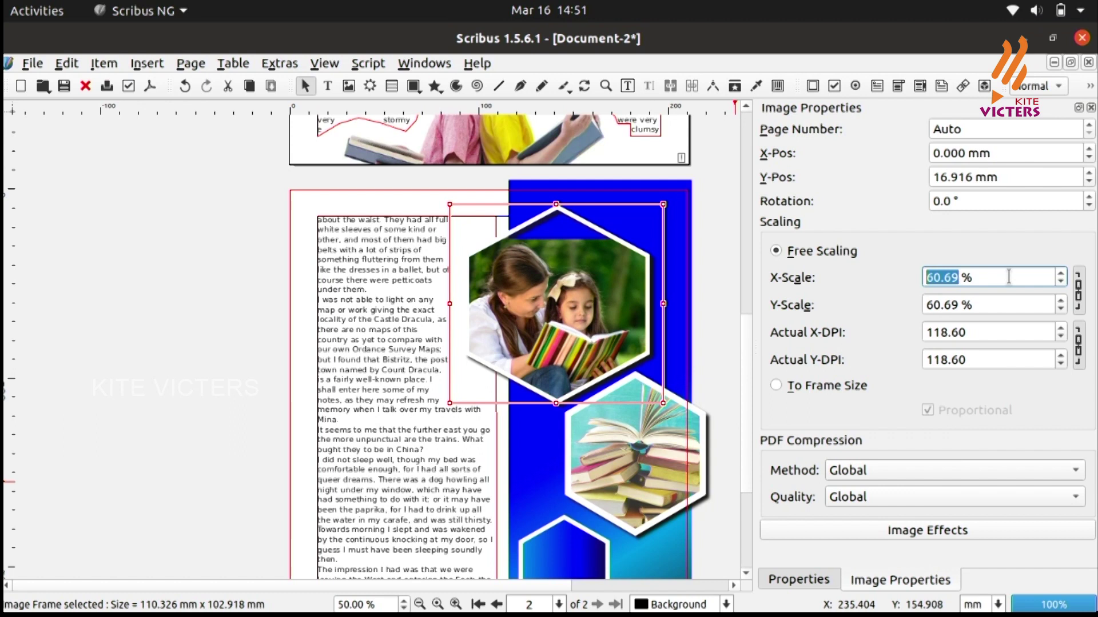
left_click(711, 350)
Reposition the picture within the enlarged hexagon to about X -4.6 mm and Y -1.5 mm so it fills the frame.
left_click(589, 297)
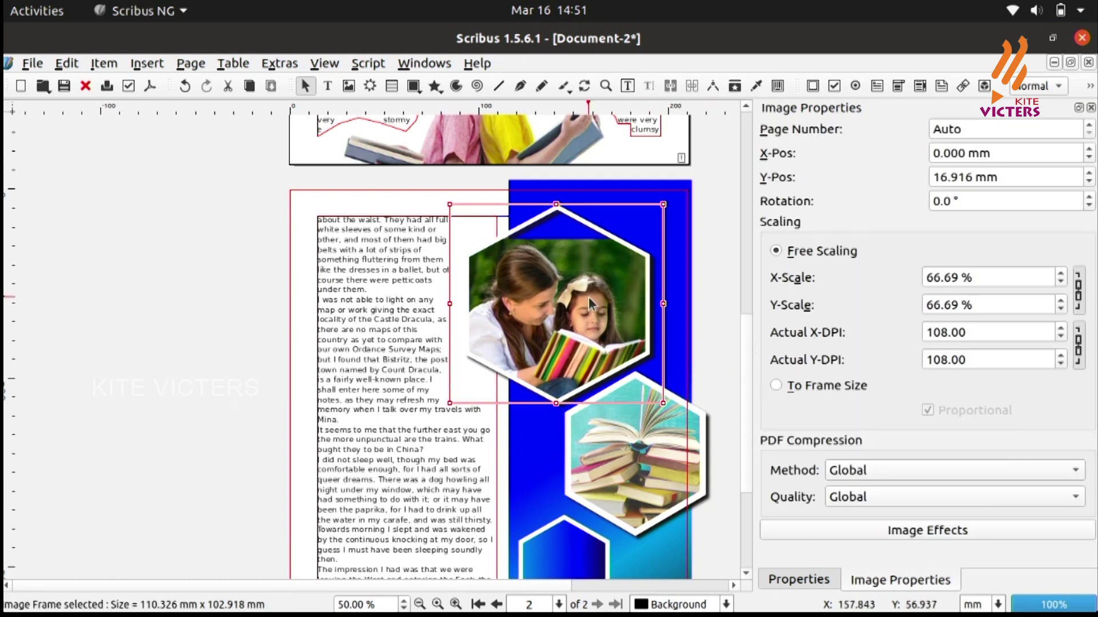
double_click(588, 297)
left_click_drag(583, 310, 573, 275)
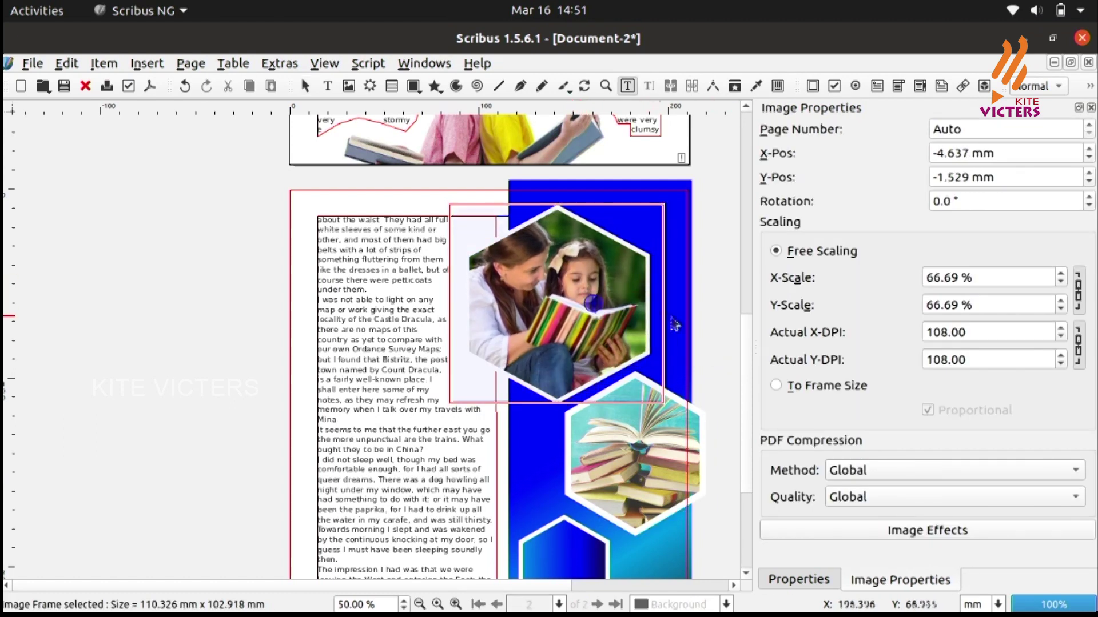
left_click(702, 317)
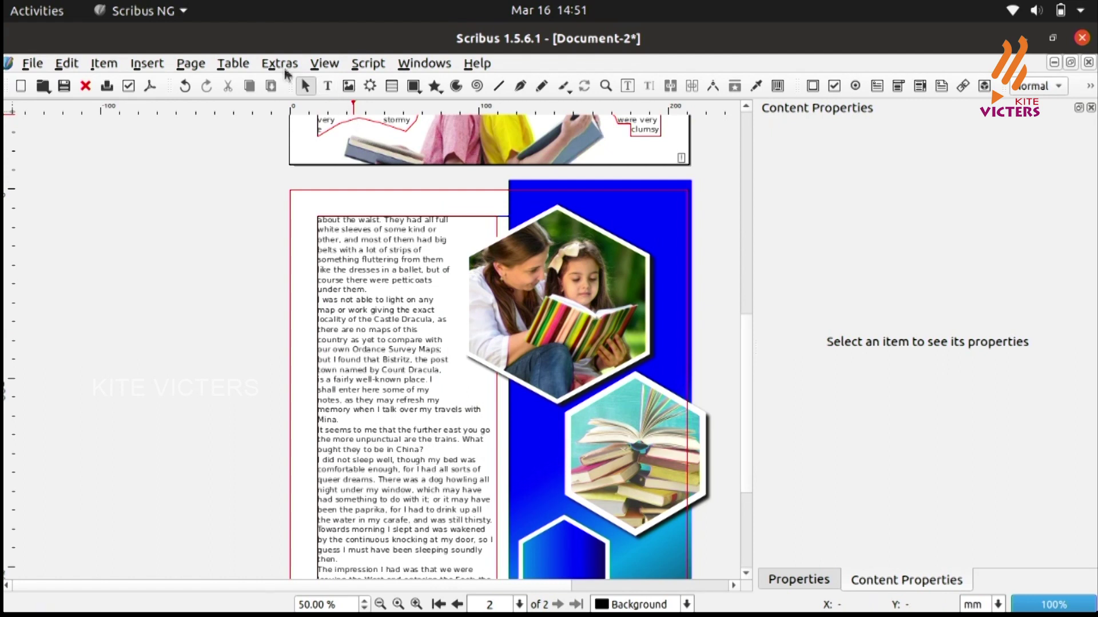
Turn on Preview Mode to show the pages without frames and guides.
left_click(323, 64)
mouse_move(354, 105)
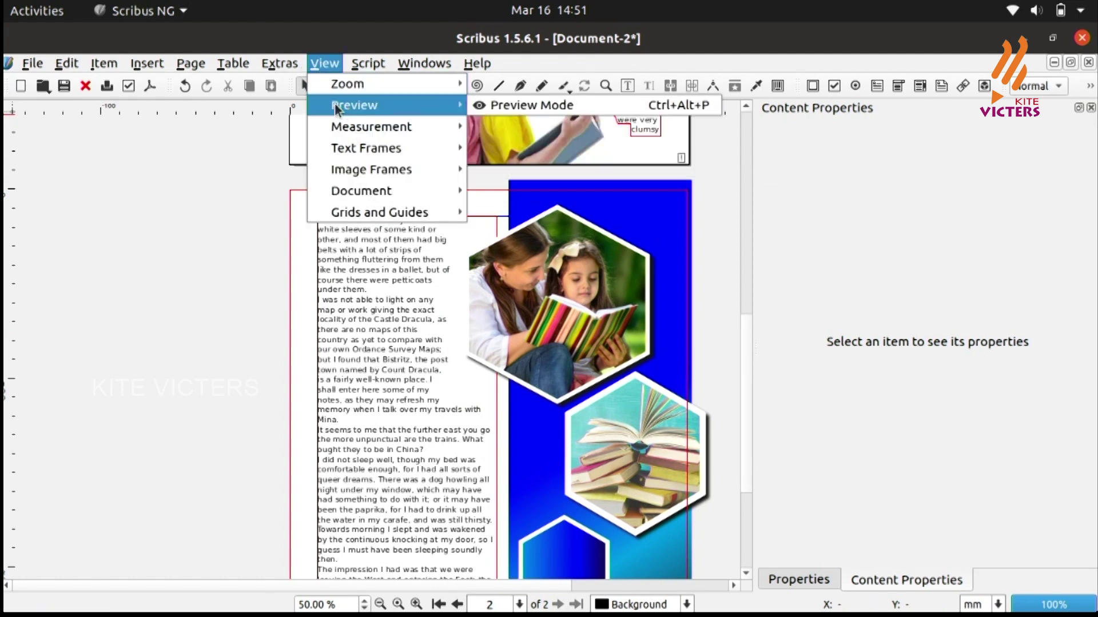
left_click(509, 109)
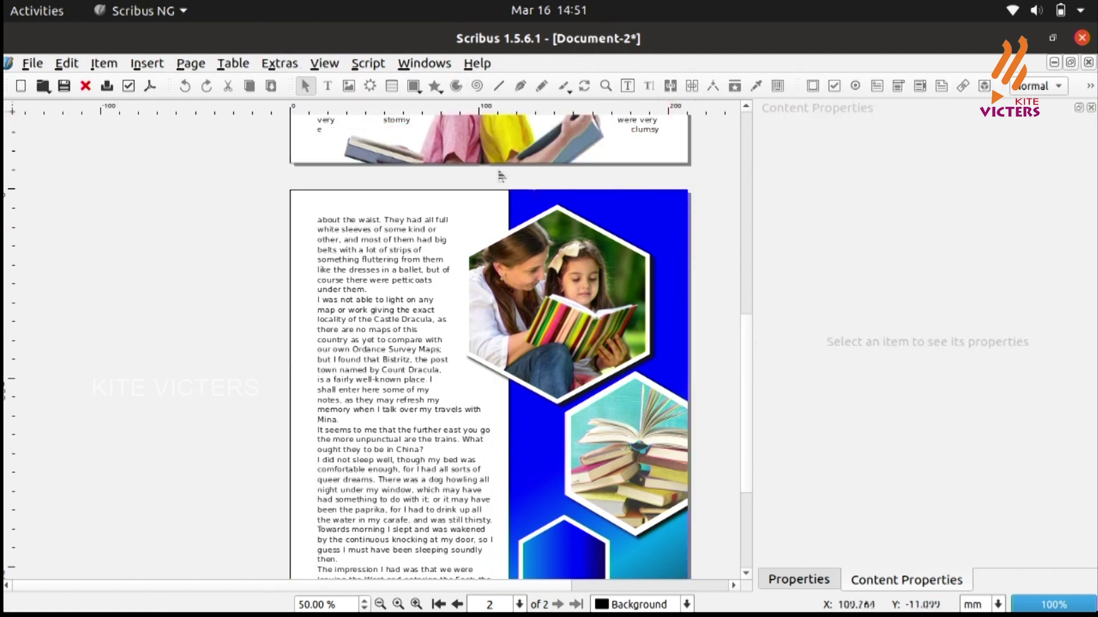
Examine both pages of the layout in preview, from the title banner and text columns to the hexagons on the gradient panel.
scroll(715, 372, "down", 3)
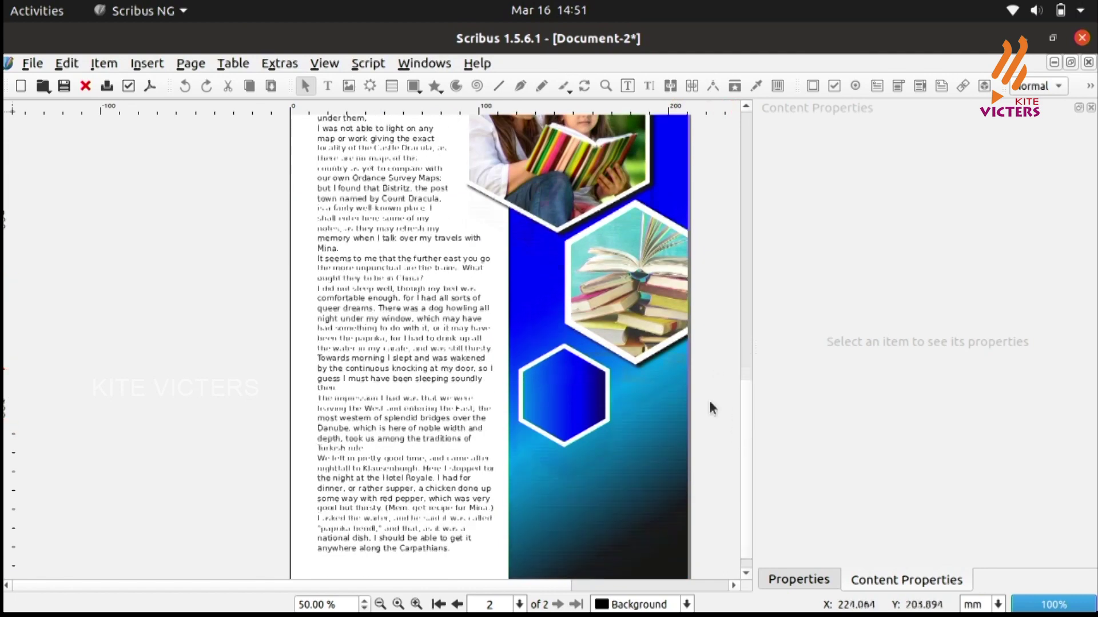
scroll(710, 406, "up", 10)
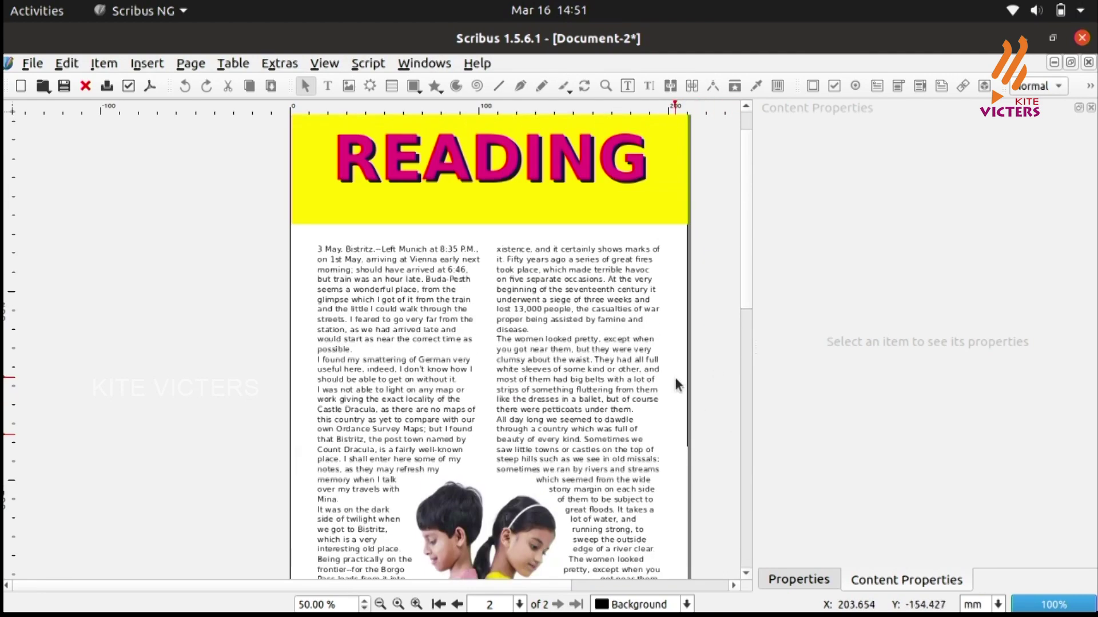
scroll(676, 375, "down", 4)
scroll(678, 388, "down", 2)
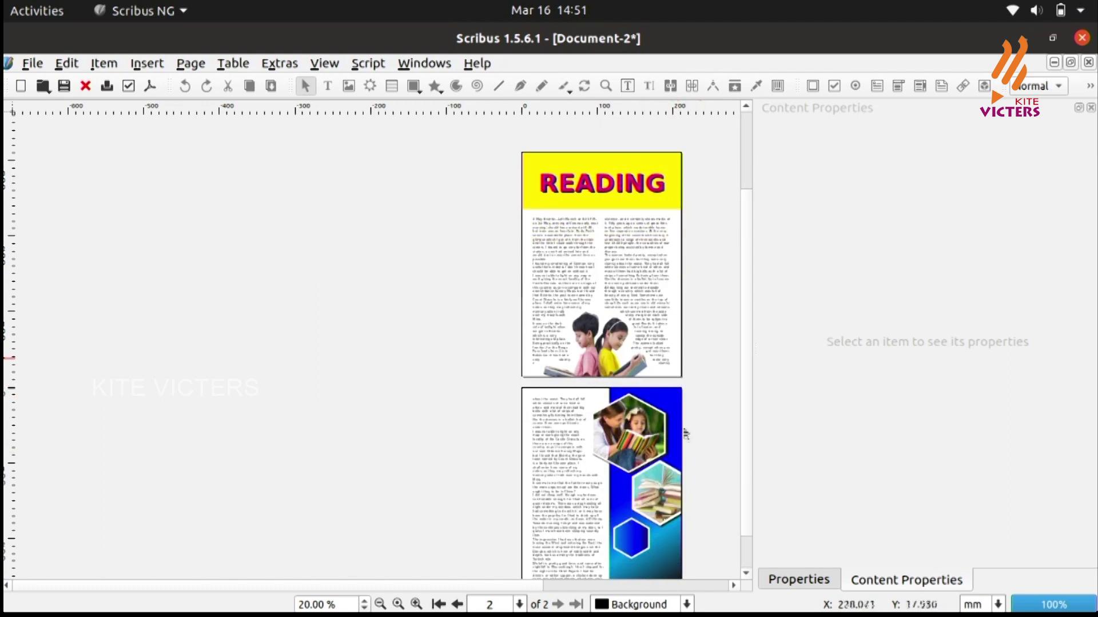
scroll(522, 586, "right", 3)
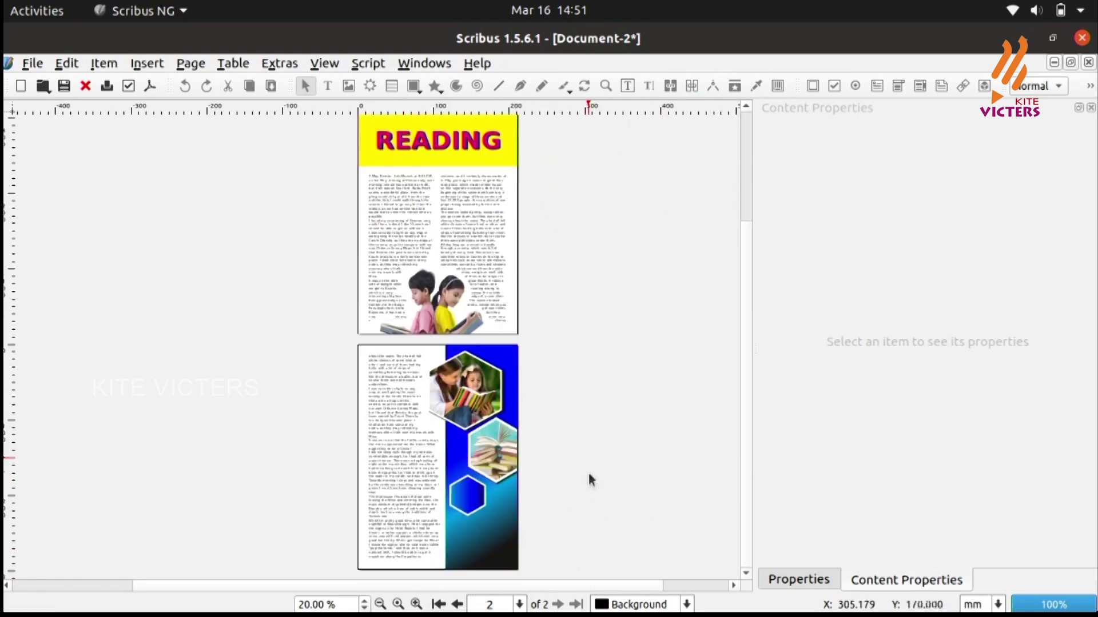
scroll(588, 490, "down", 2)
scroll(589, 491, "up", 4)
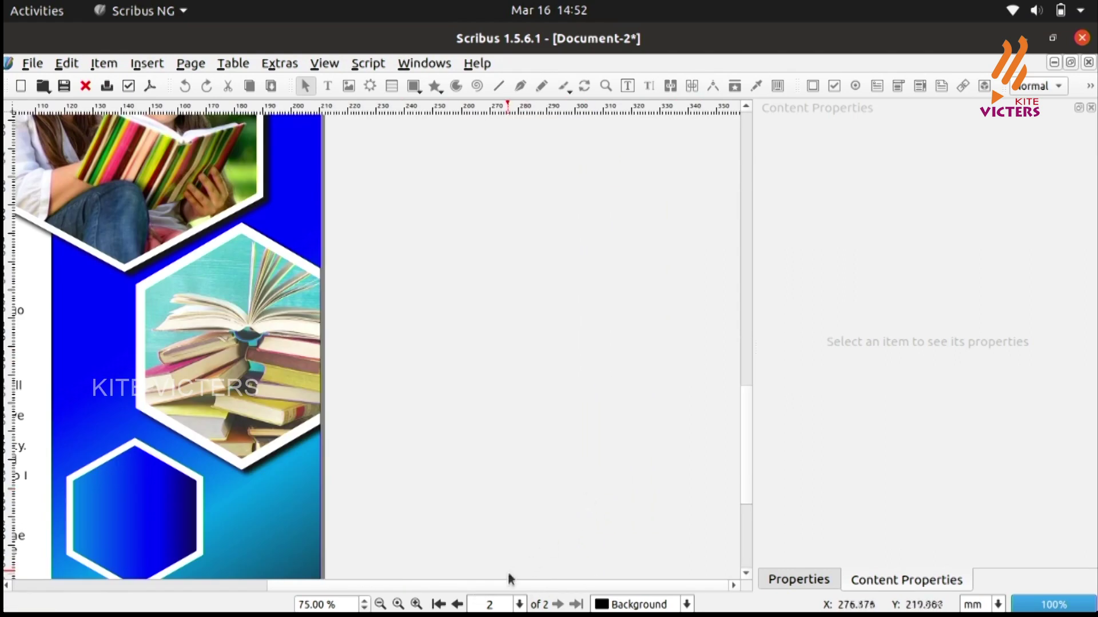
scroll(440, 589, "left", 3)
scroll(439, 589, "left", 2)
scroll(489, 386, "down", 1)
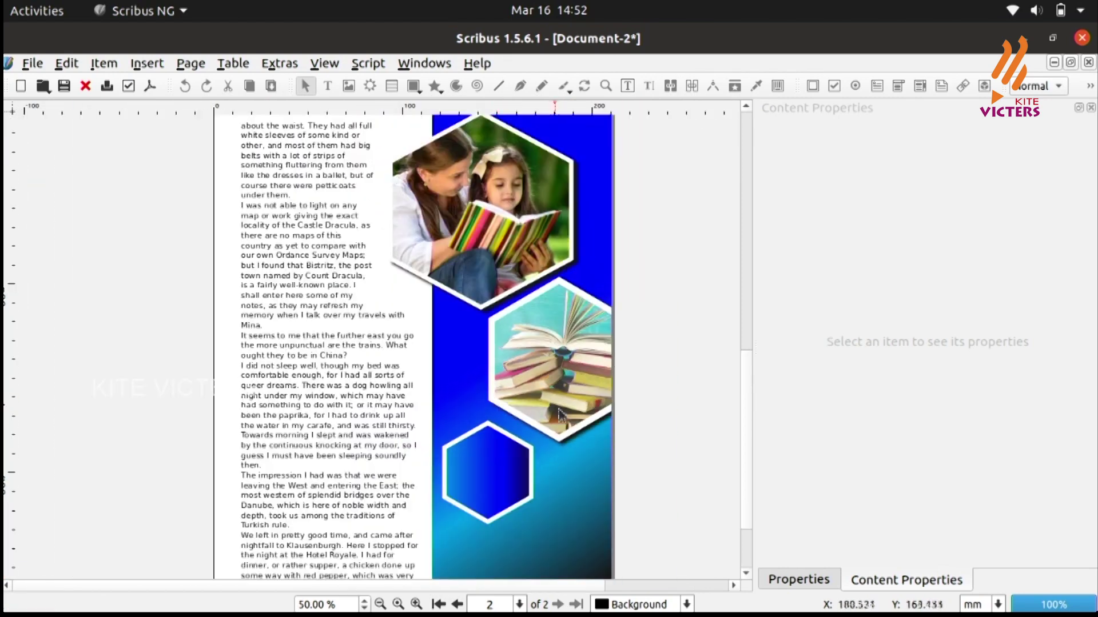
scroll(566, 403, "up", 6)
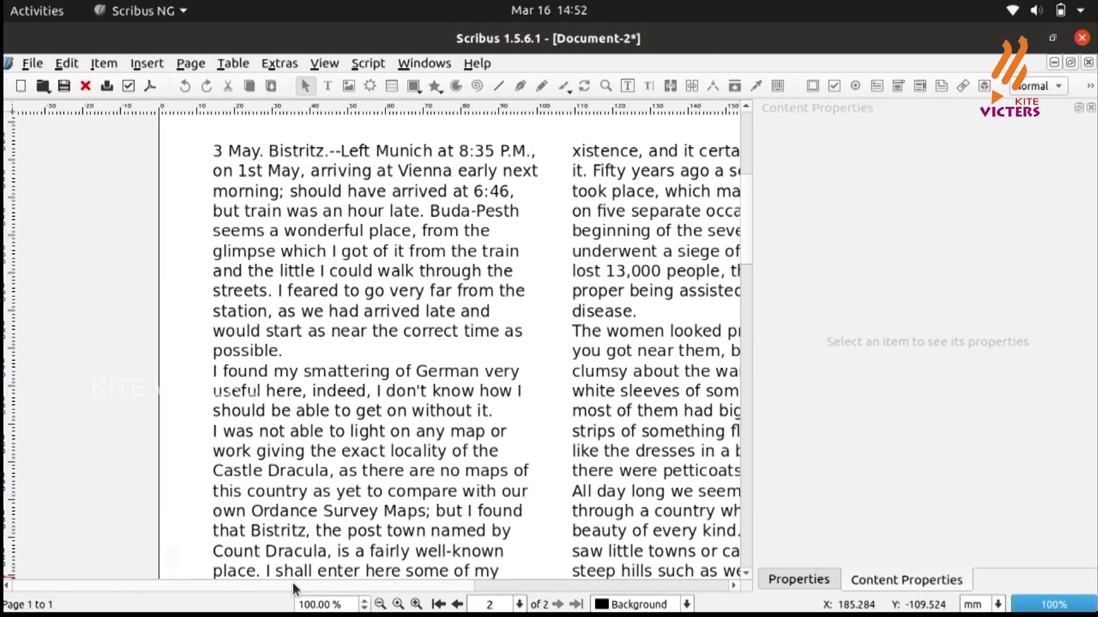
scroll(352, 582, "left", 3)
scroll(352, 582, "right", 5)
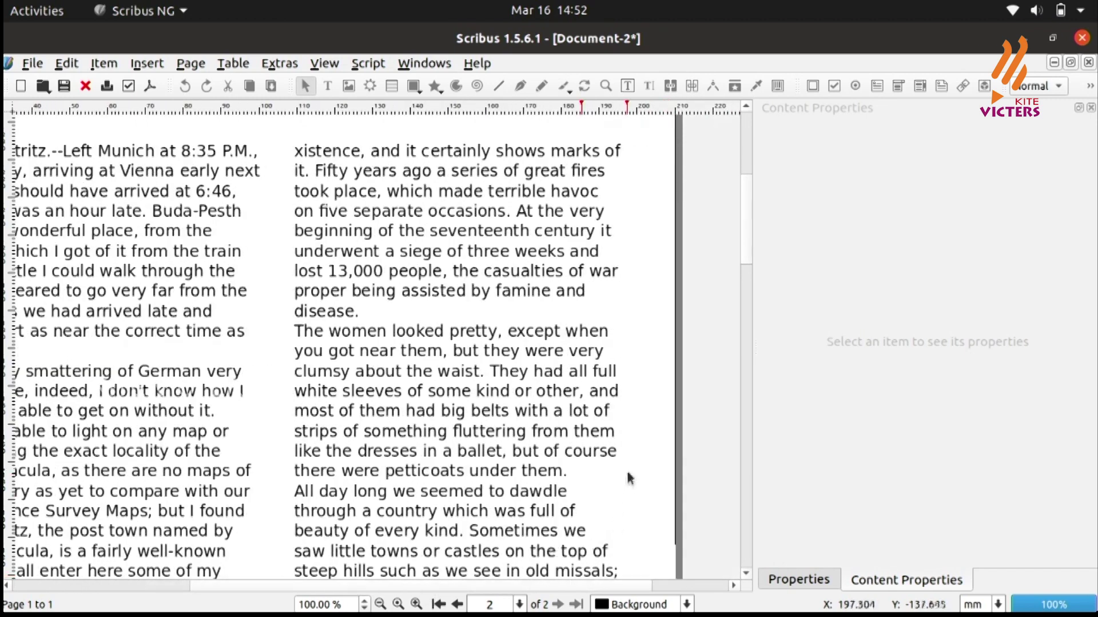
scroll(639, 448, "down", 2)
scroll(647, 421, "down", 1)
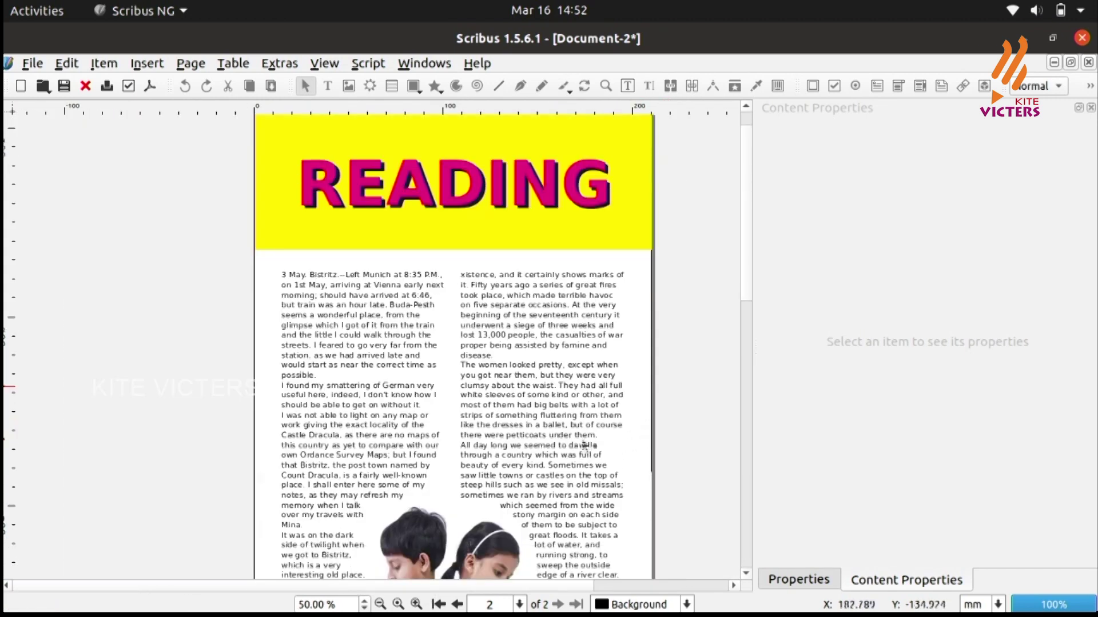
scroll(496, 403, "up", 1)
scroll(507, 409, "up", 1)
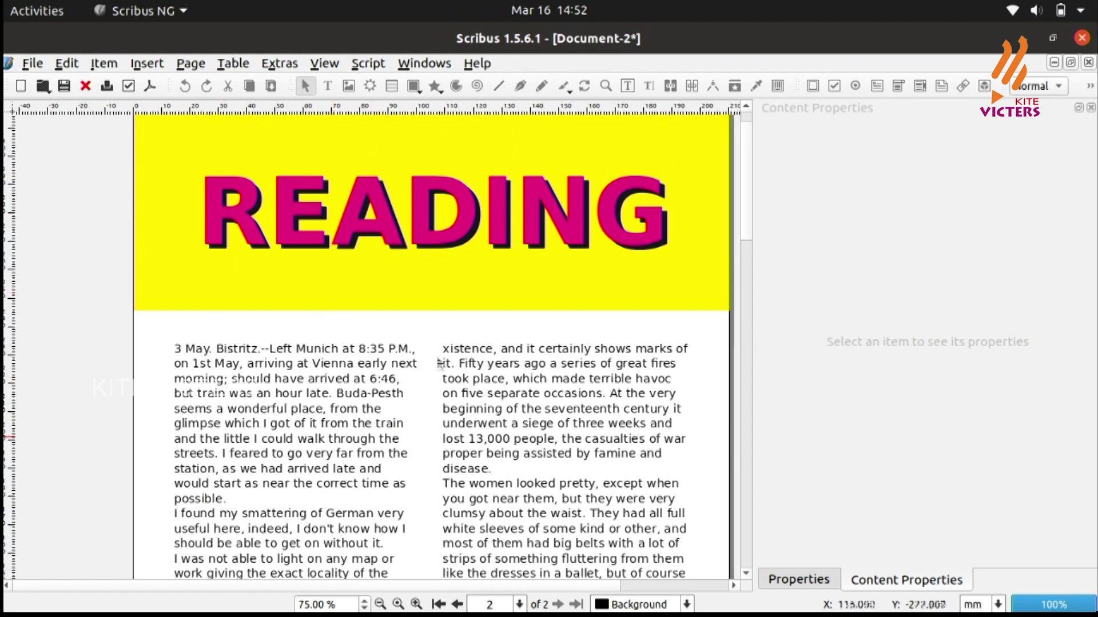
Turn off Preview Mode to return to the editing view.
left_click(325, 63)
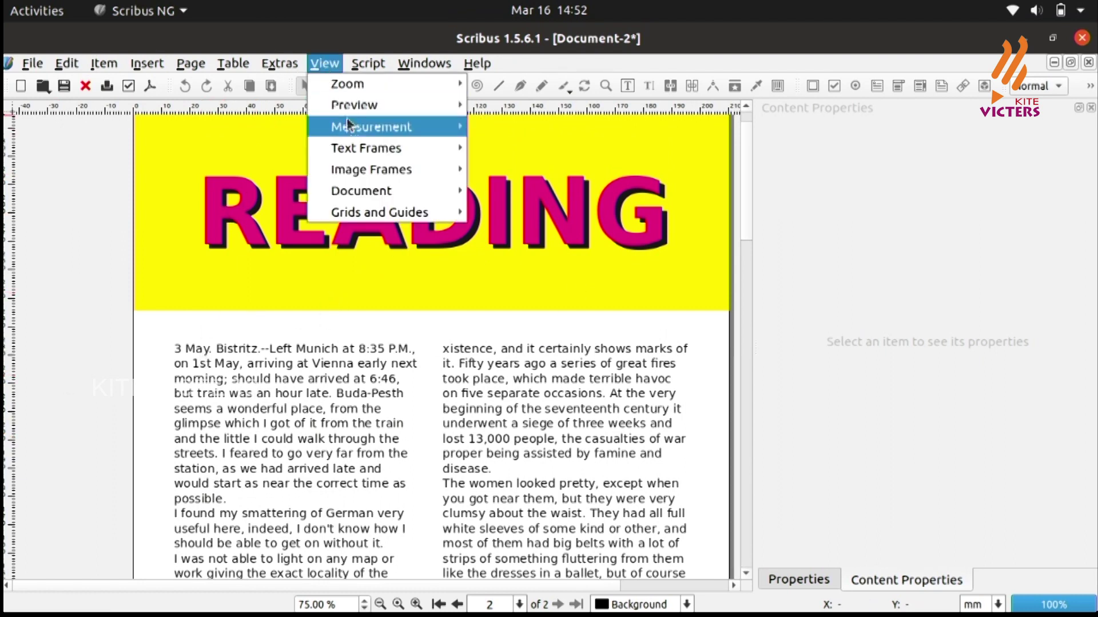
mouse_move(388, 107)
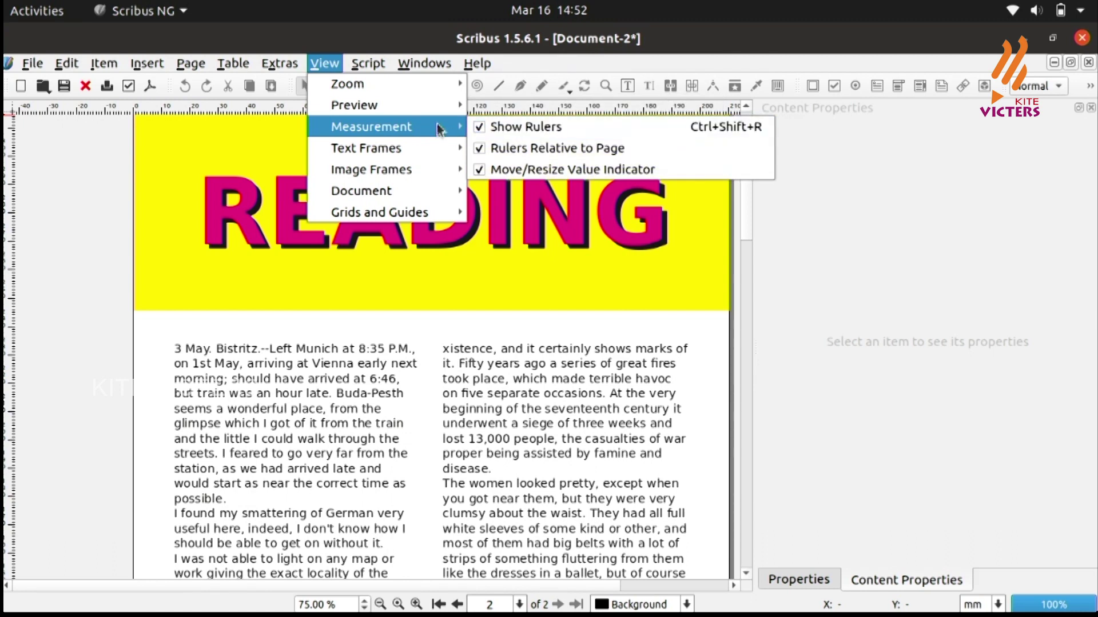
mouse_move(457, 106)
left_click(529, 108)
Replace the opening words of the first page's body text, before "Munich", with "Reaing".
double_click(247, 394)
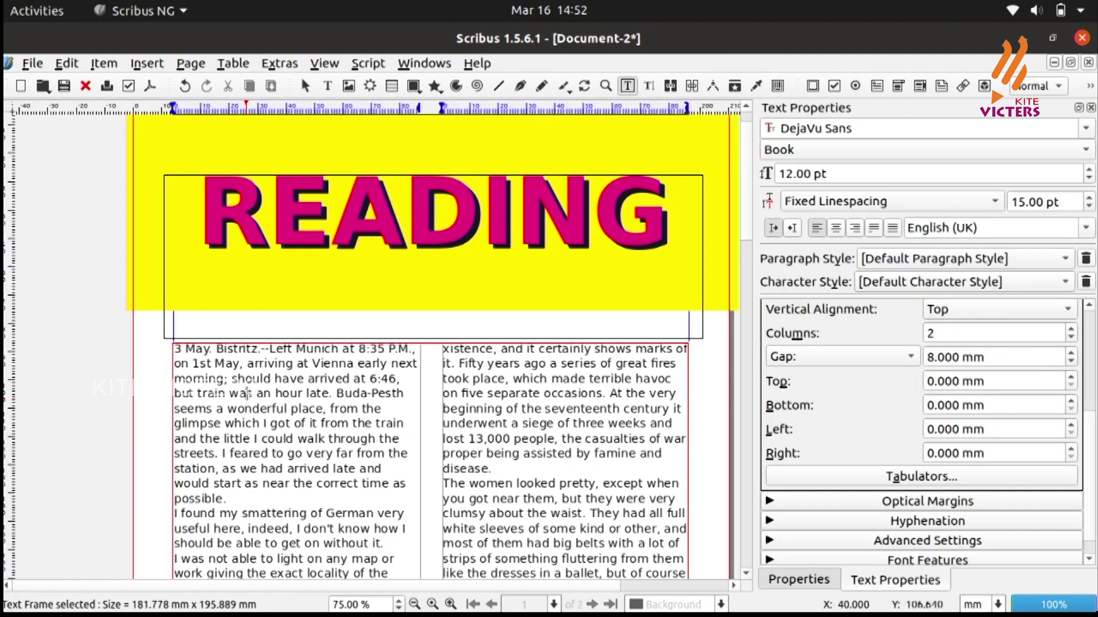
left_click_drag(277, 347, 284, 349)
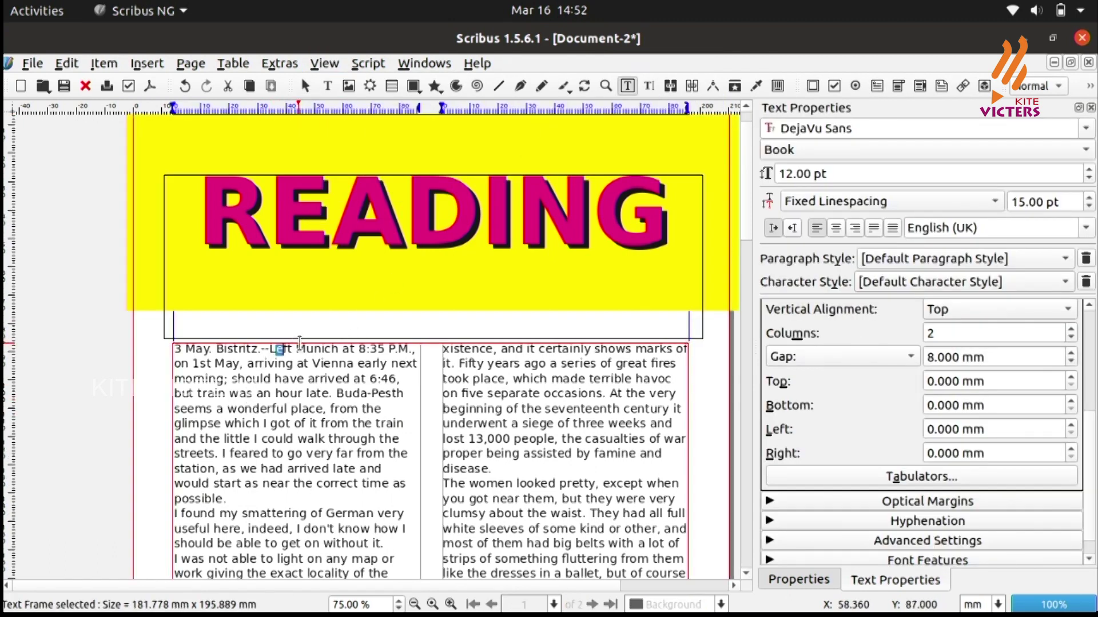
left_click(296, 343)
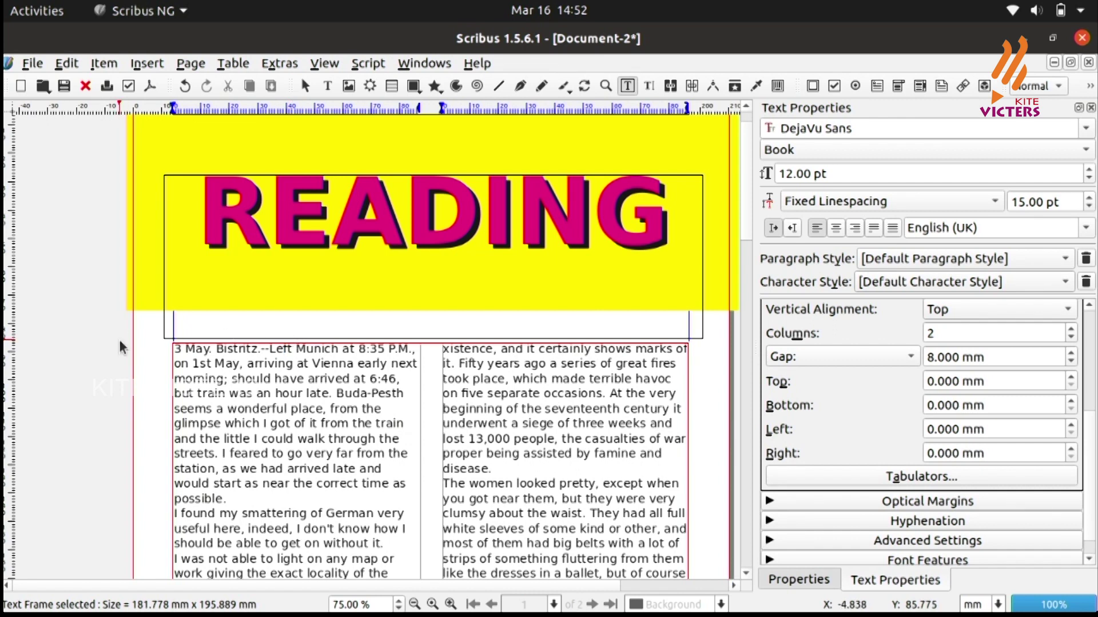
key("shift+Home")
type("rE")
key("BackSpace")
key("BackSpace")
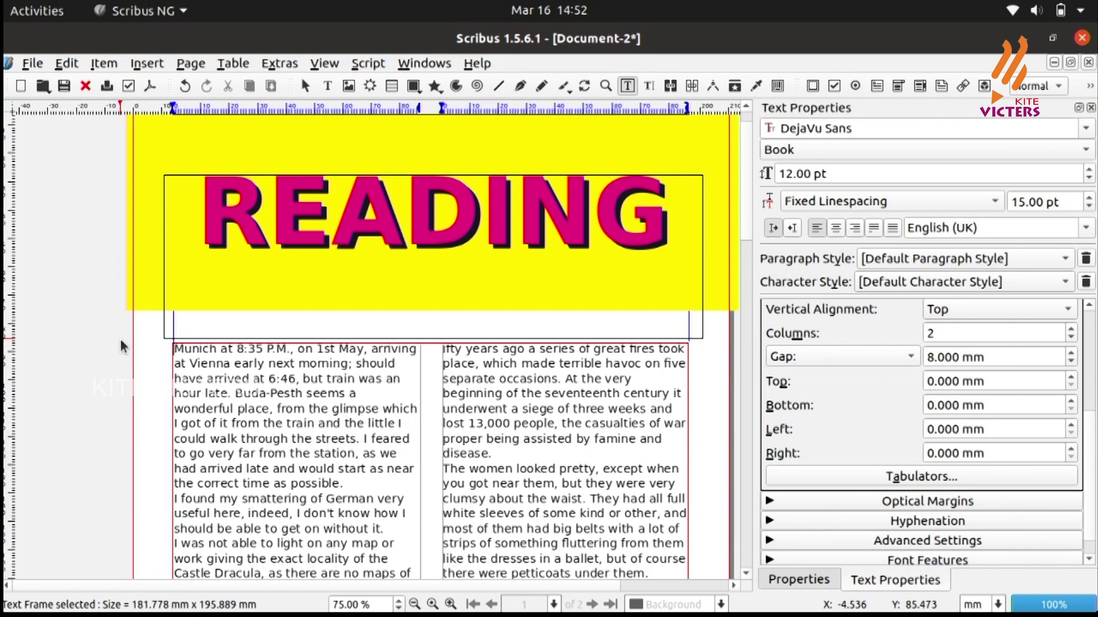
type("Rea")
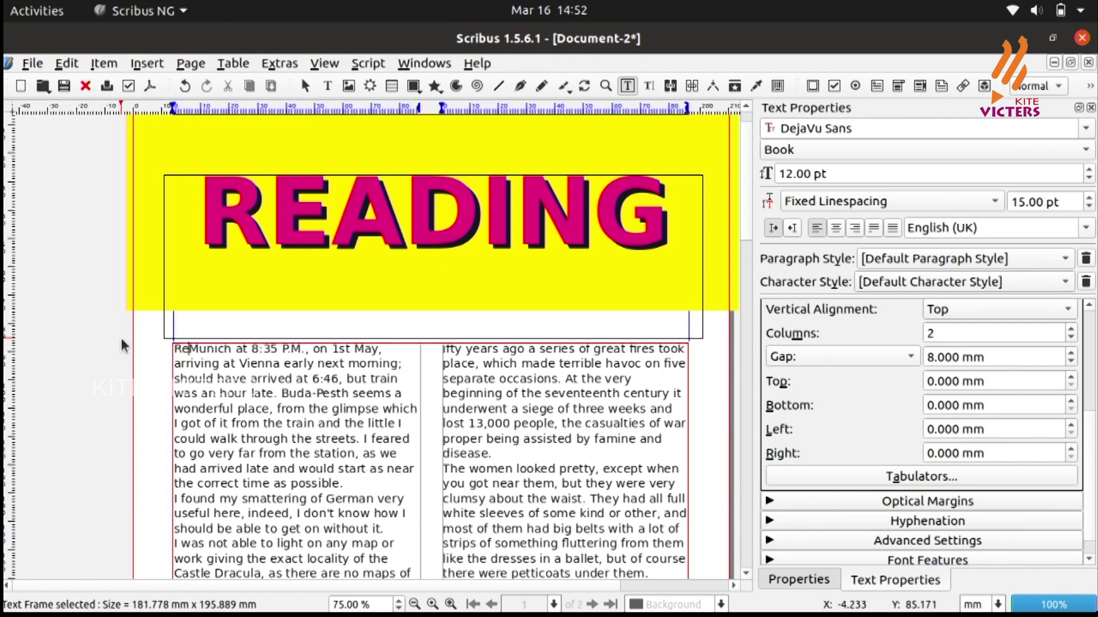
type("ing")
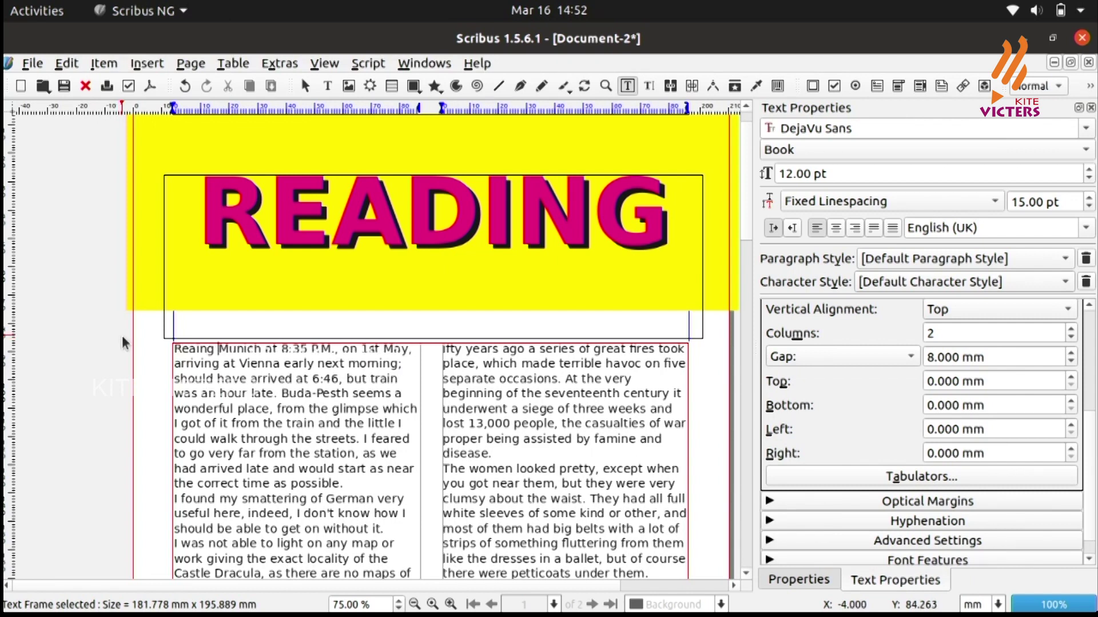
left_click(74, 423)
left_click(256, 369)
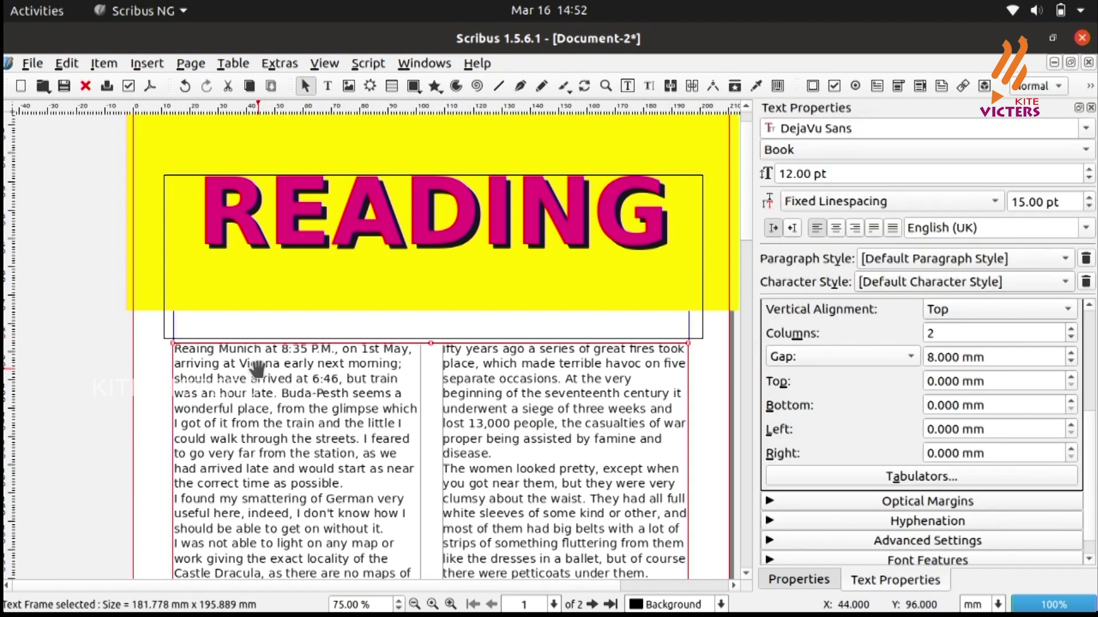